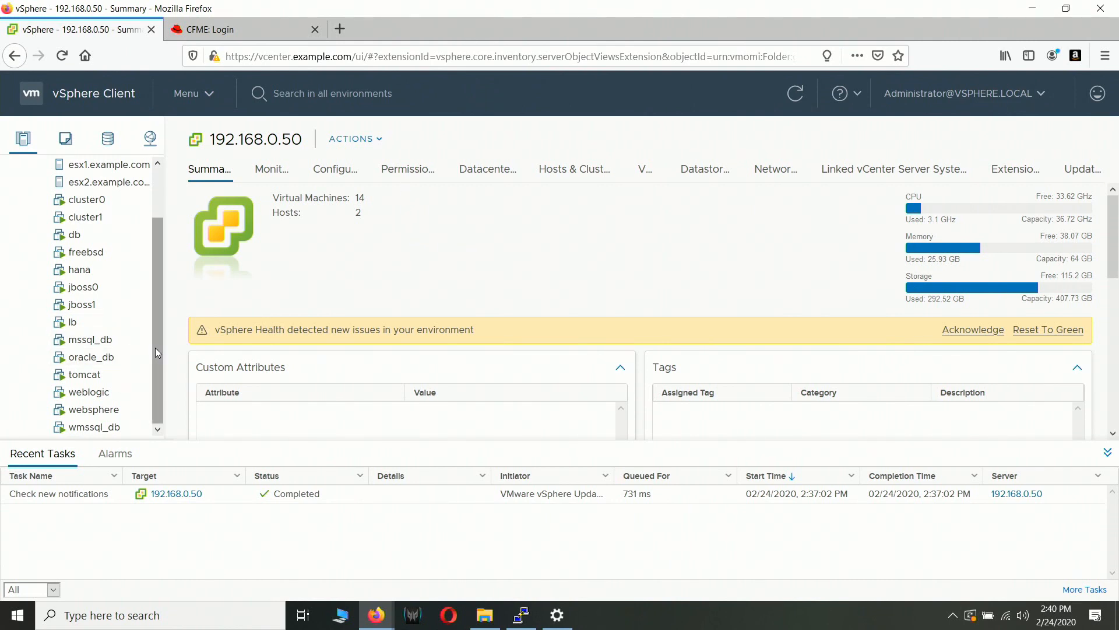
Switch from vSphere to the CloudForms login page and log in with the saved admin username and password
drag(157, 353, 155, 294)
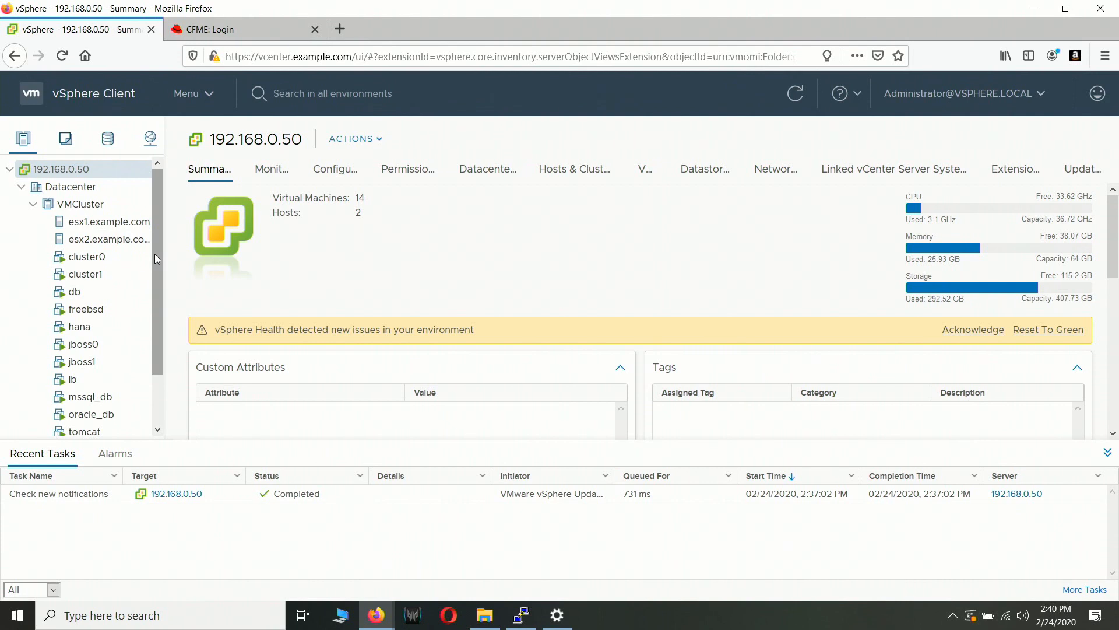
click(260, 29)
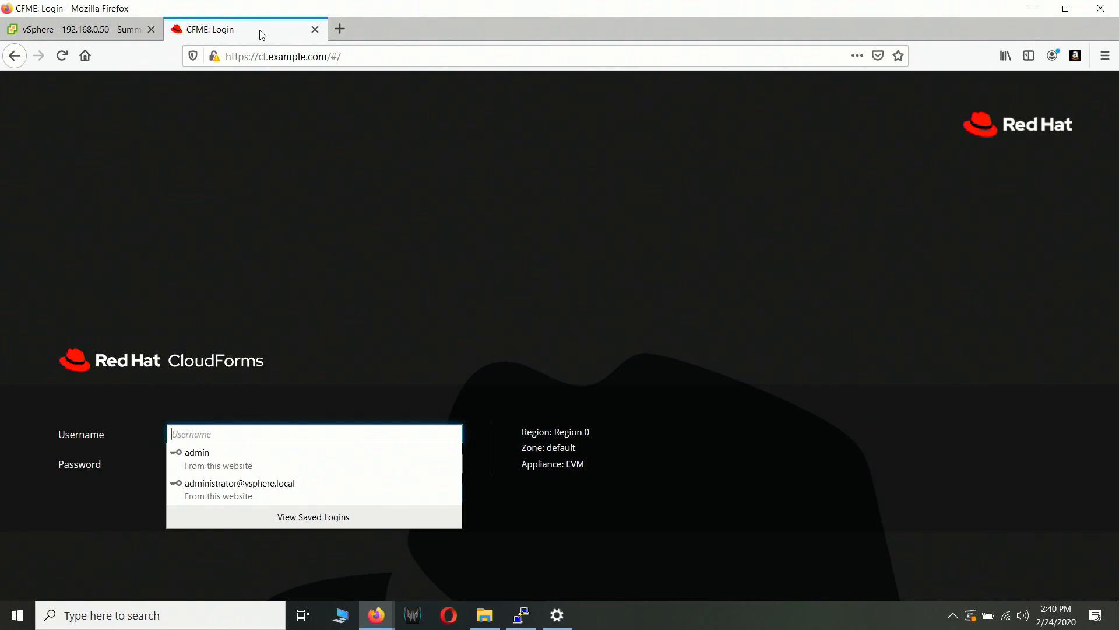
click(201, 458)
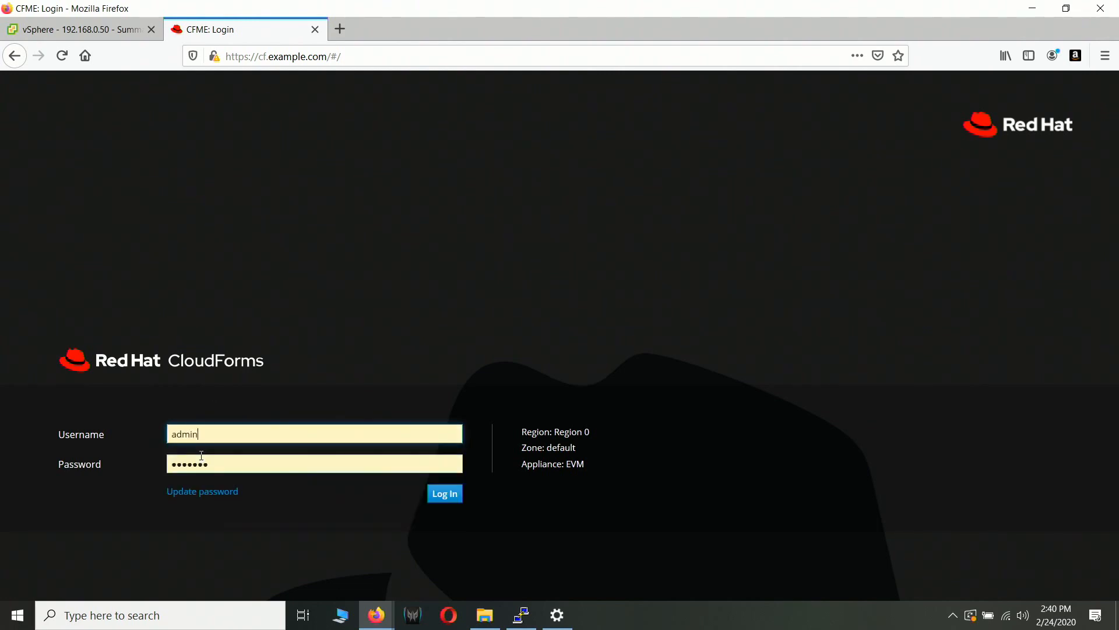
click(451, 496)
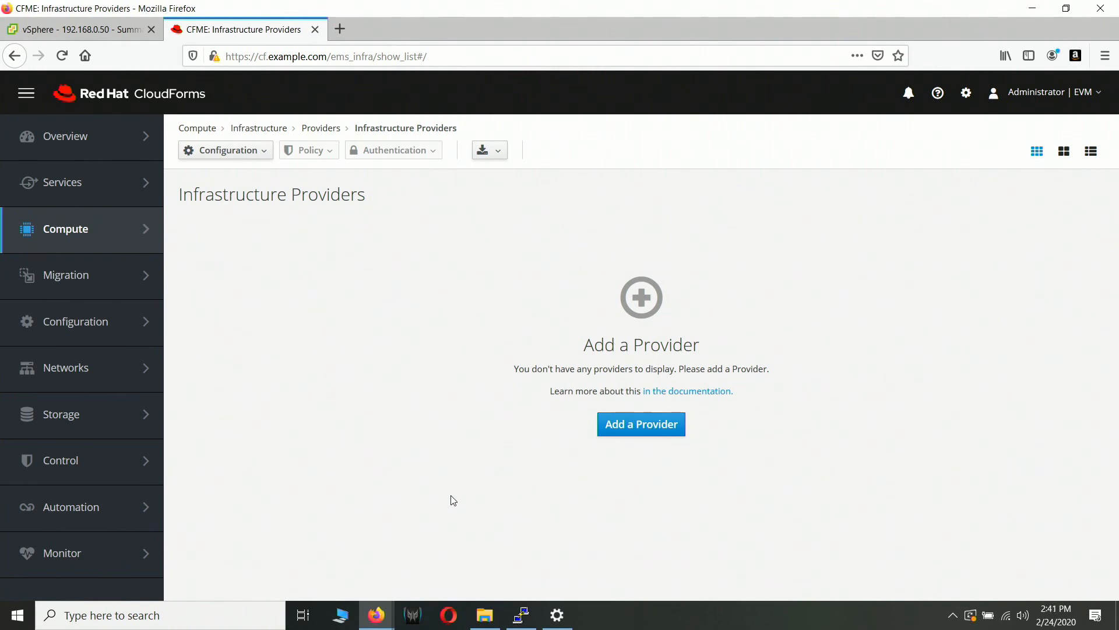
View the Overview dashboard and return to the list of infrastructure providers under Compute
click(78, 140)
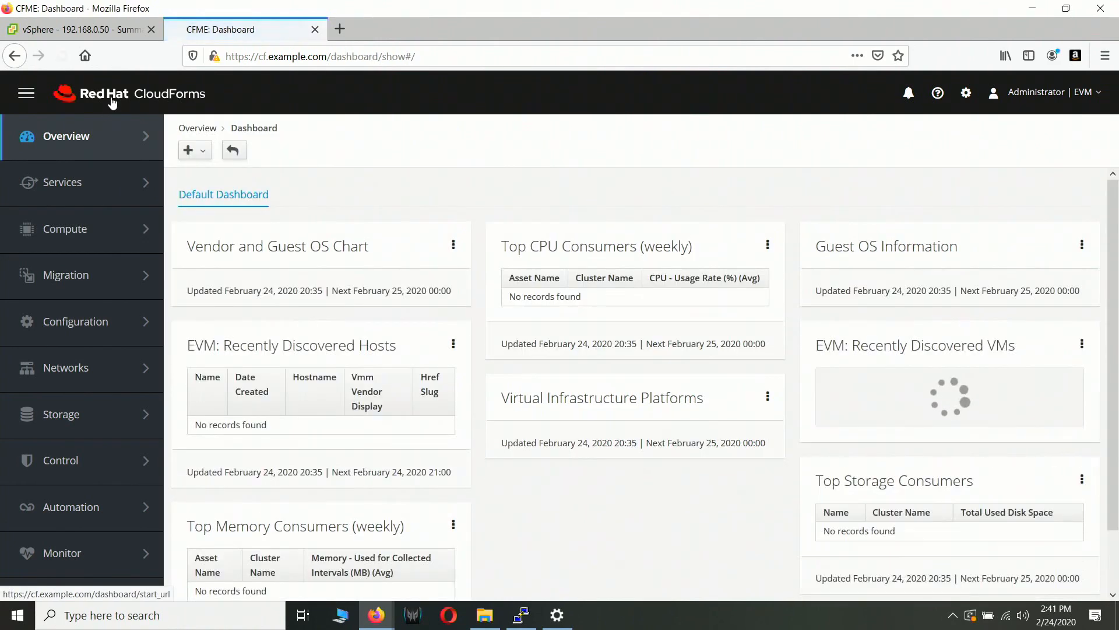
click(165, 99)
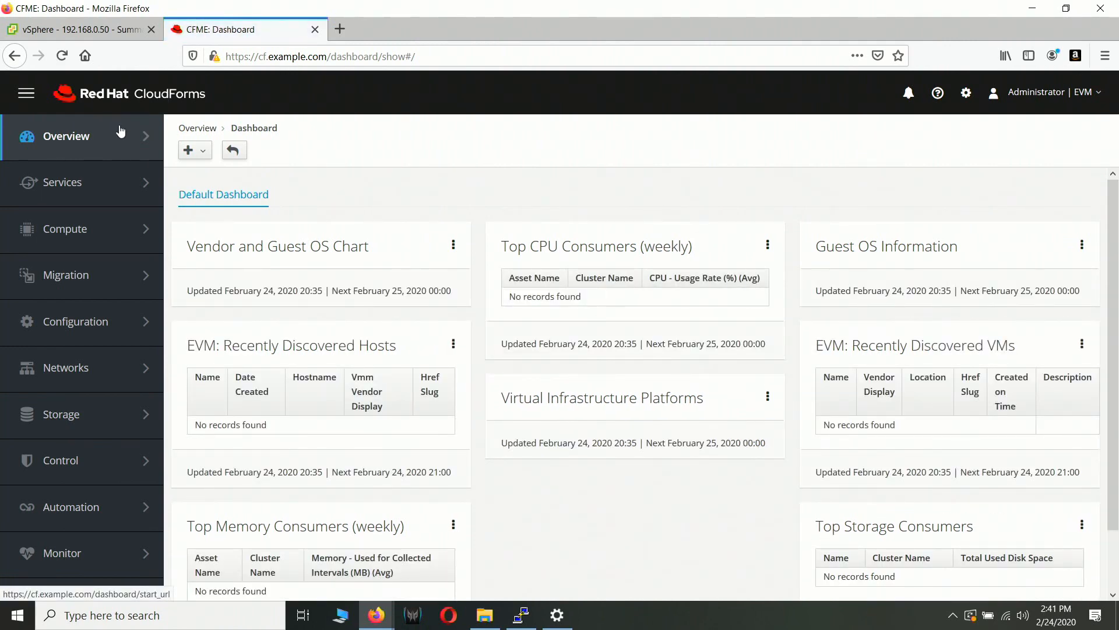
mouse_move(48, 239)
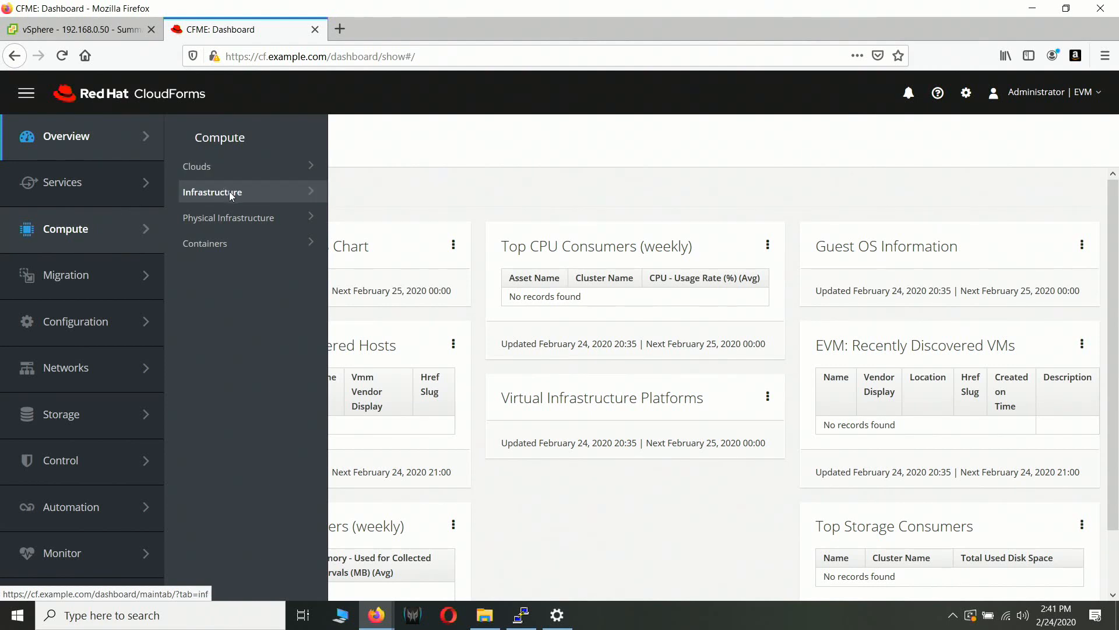
mouse_move(253, 193)
click(359, 173)
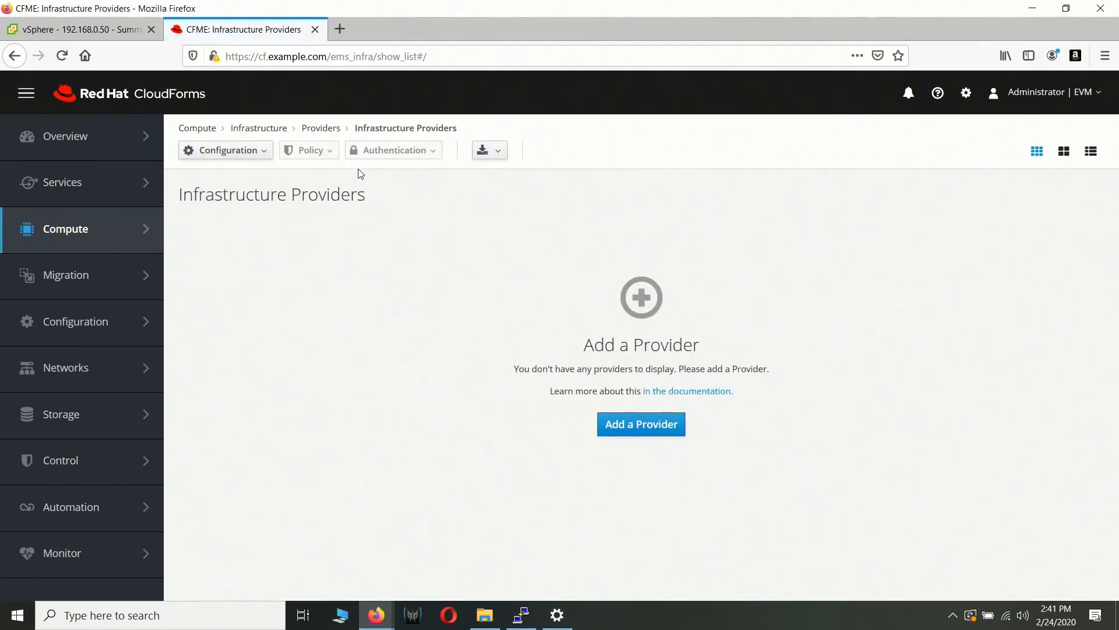
Start a new infrastructure provider named vCenter with the type VMware vCenter
click(654, 435)
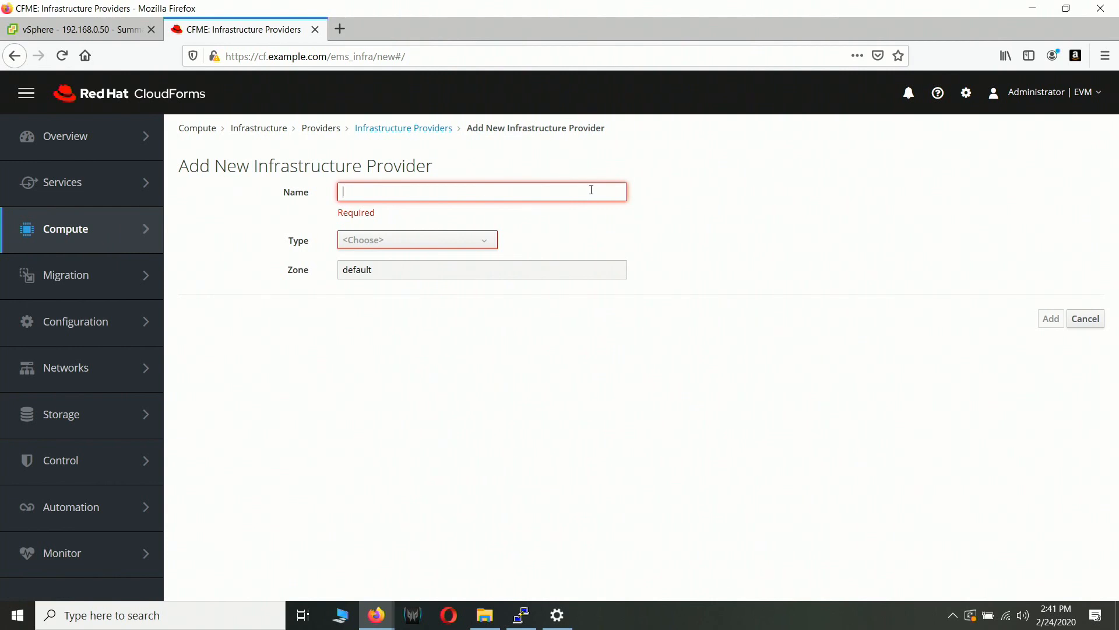
click(591, 189)
click(580, 208)
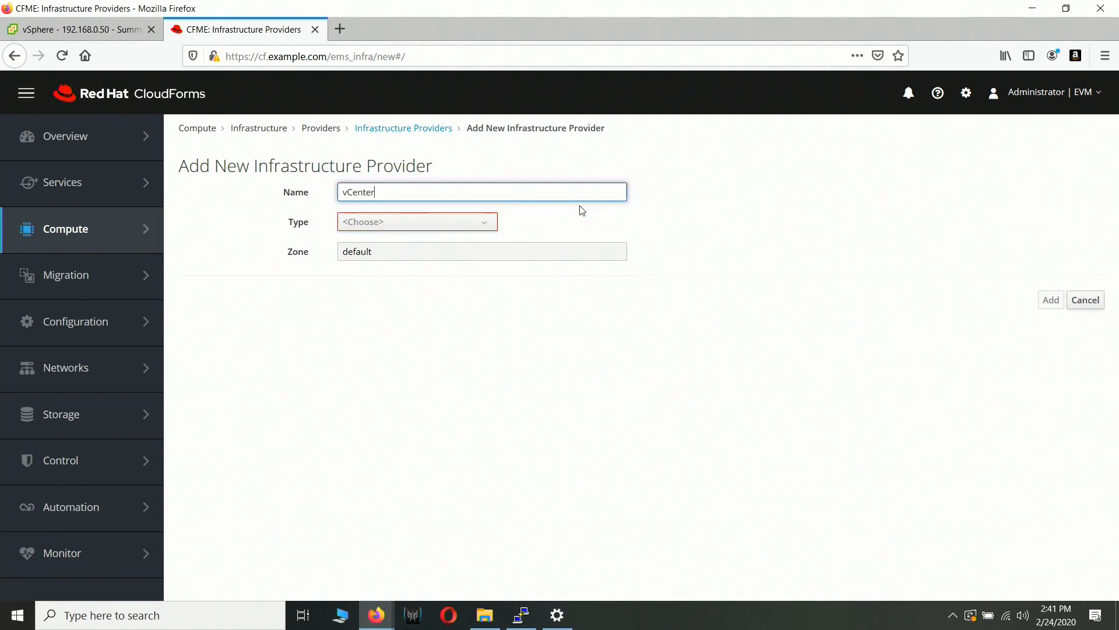
click(469, 227)
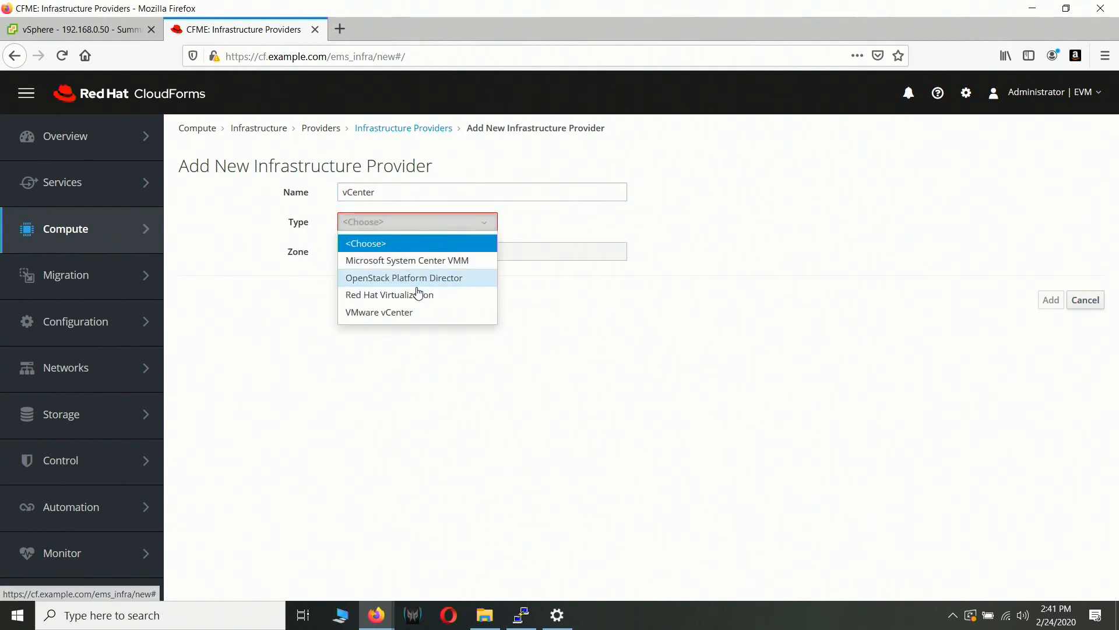
click(393, 315)
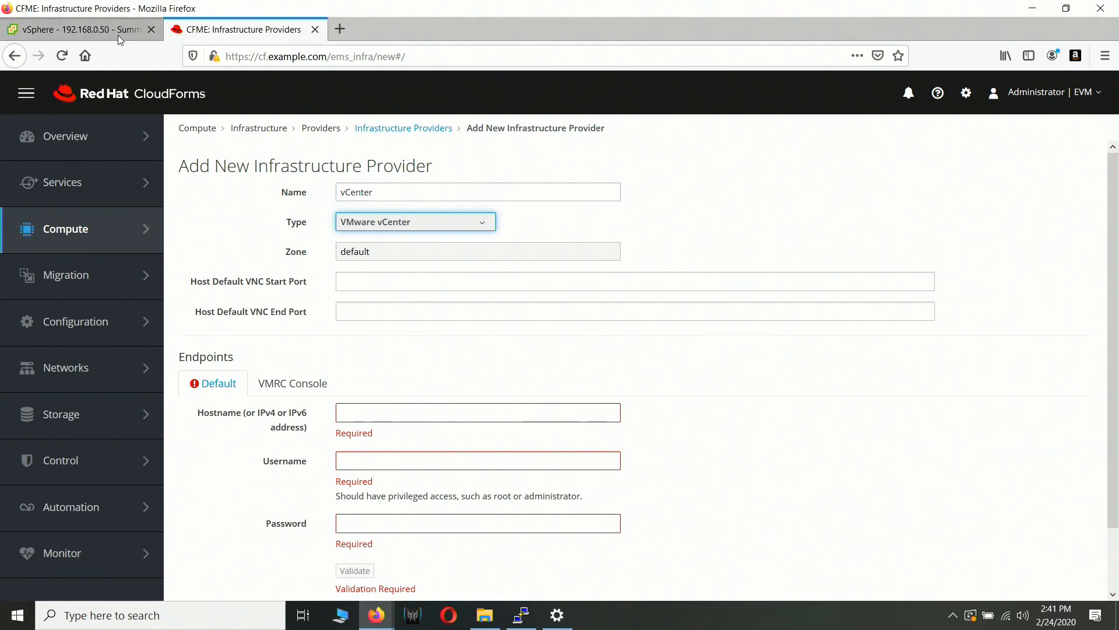
Set the default endpoint's hostname to vcenter.example.com
click(388, 416)
text(ad)
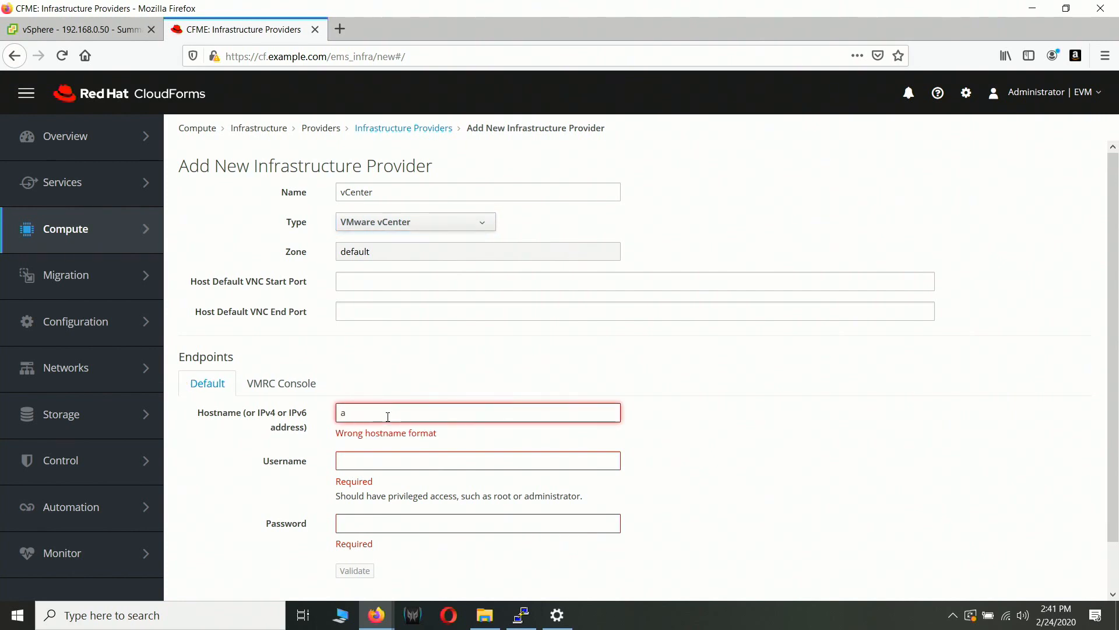
key(BackSpace)
key(BackSpace)
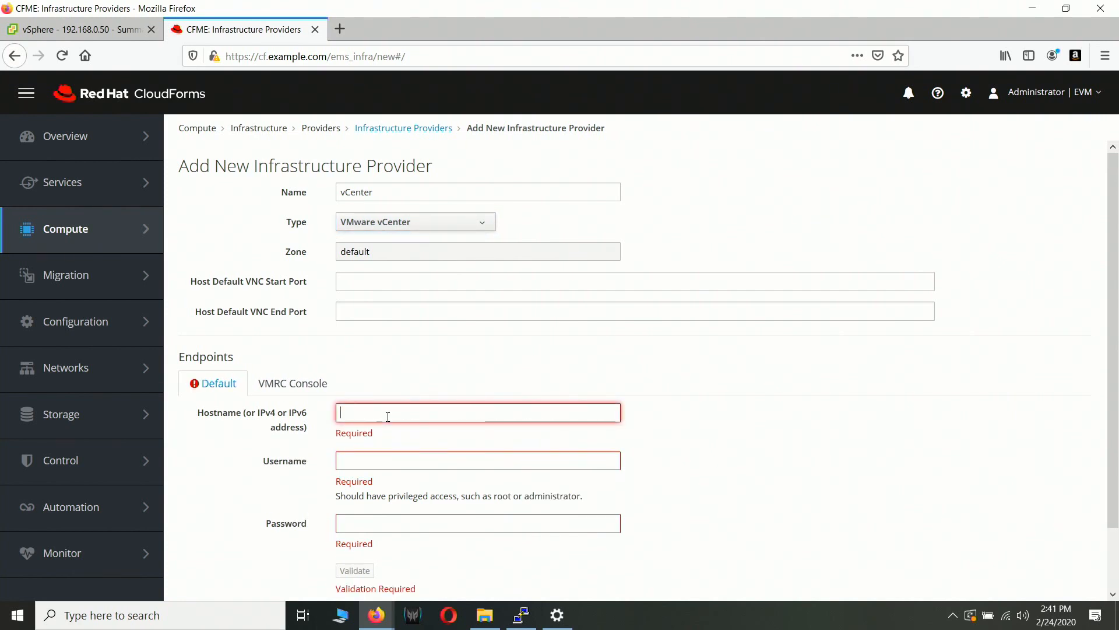
text(v)
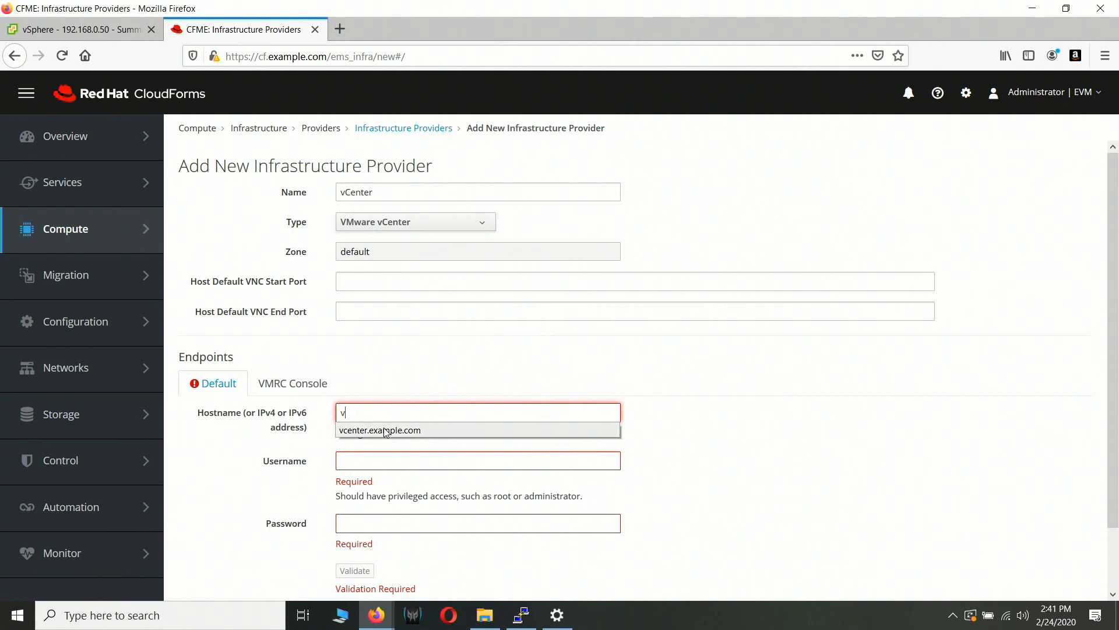
click(386, 430)
Fill in the default endpoint's username and password with the saved vSphere administrator login
click(374, 459)
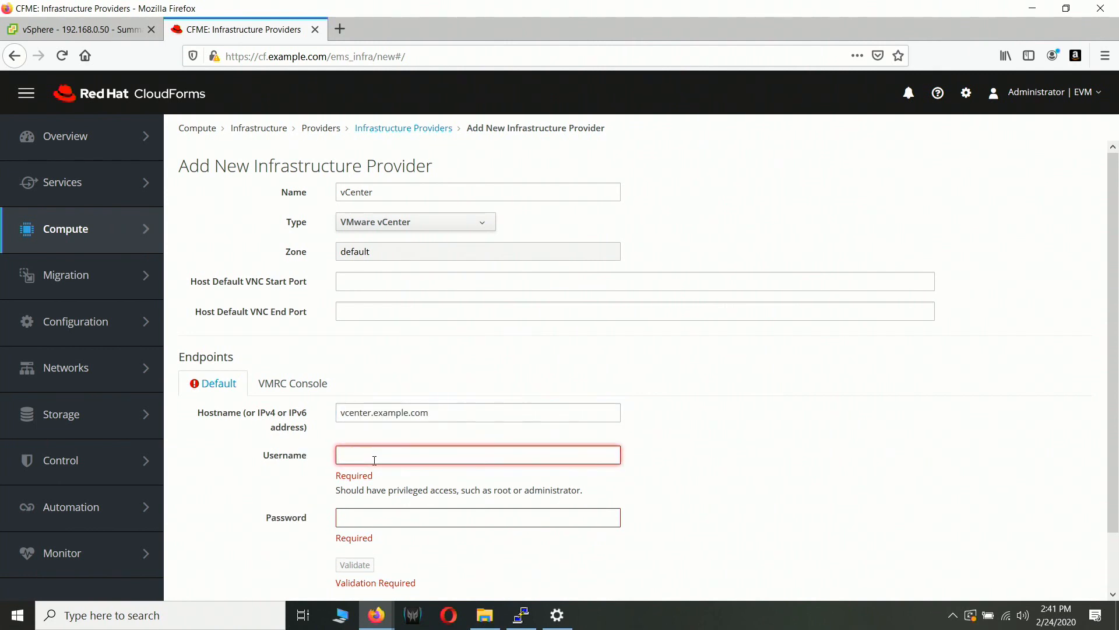
text(a)
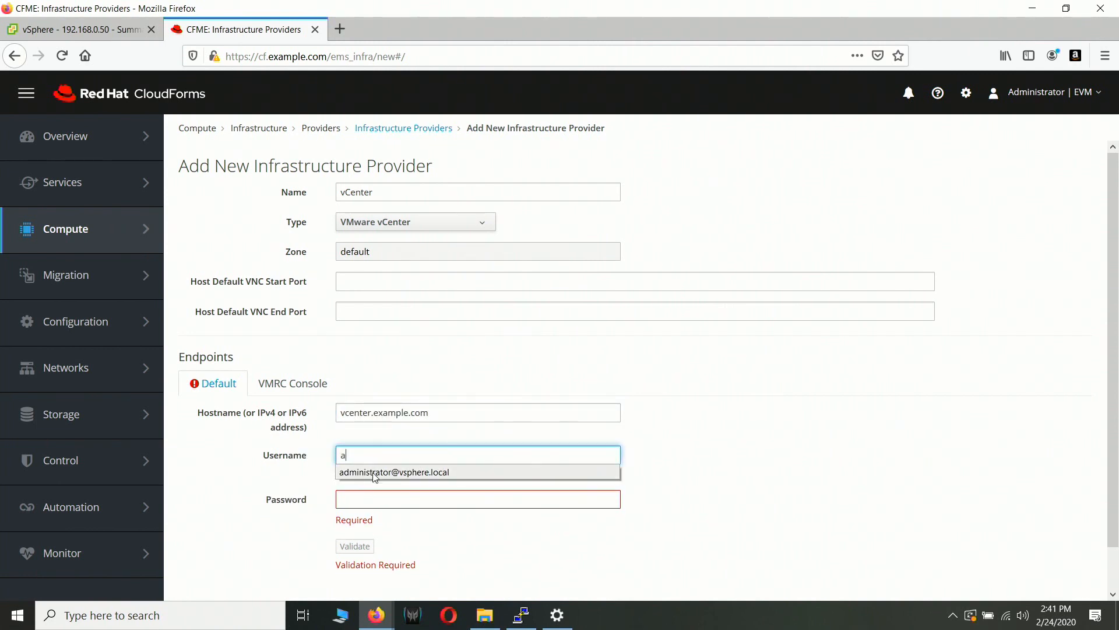
click(376, 473)
click(371, 497)
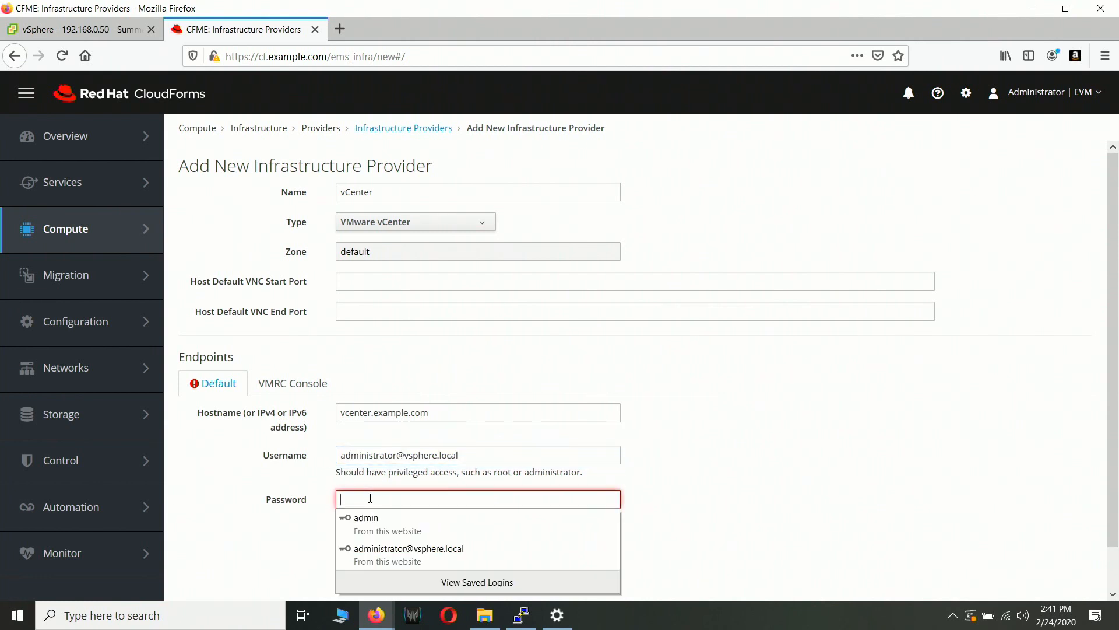
click(372, 557)
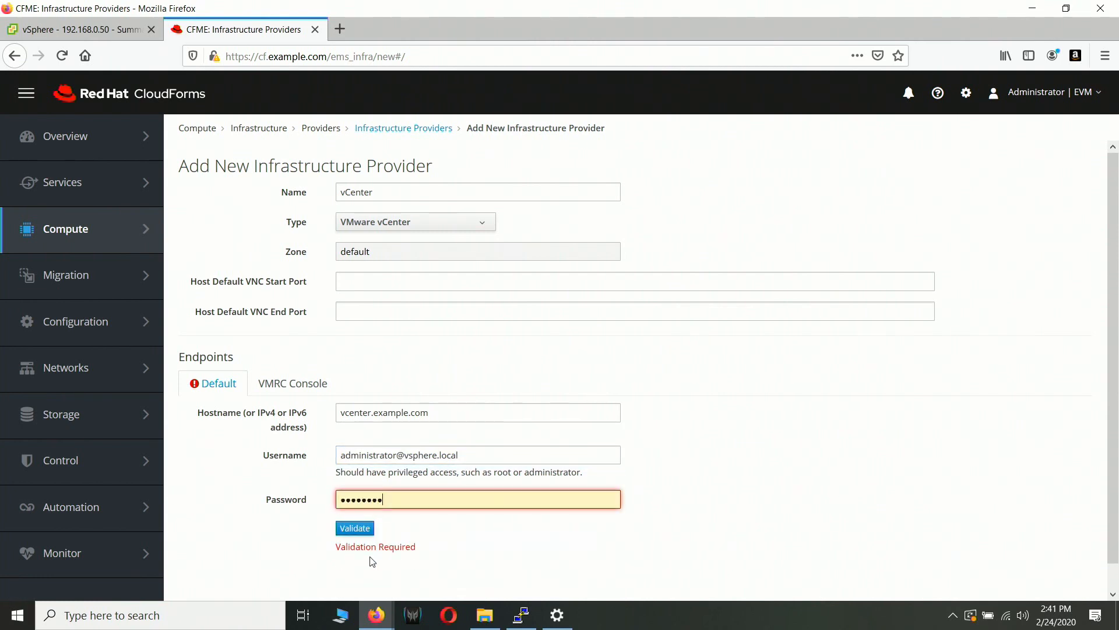
Validate the endpoint credentials and add the provider, opening the vCenter dashboard
click(356, 528)
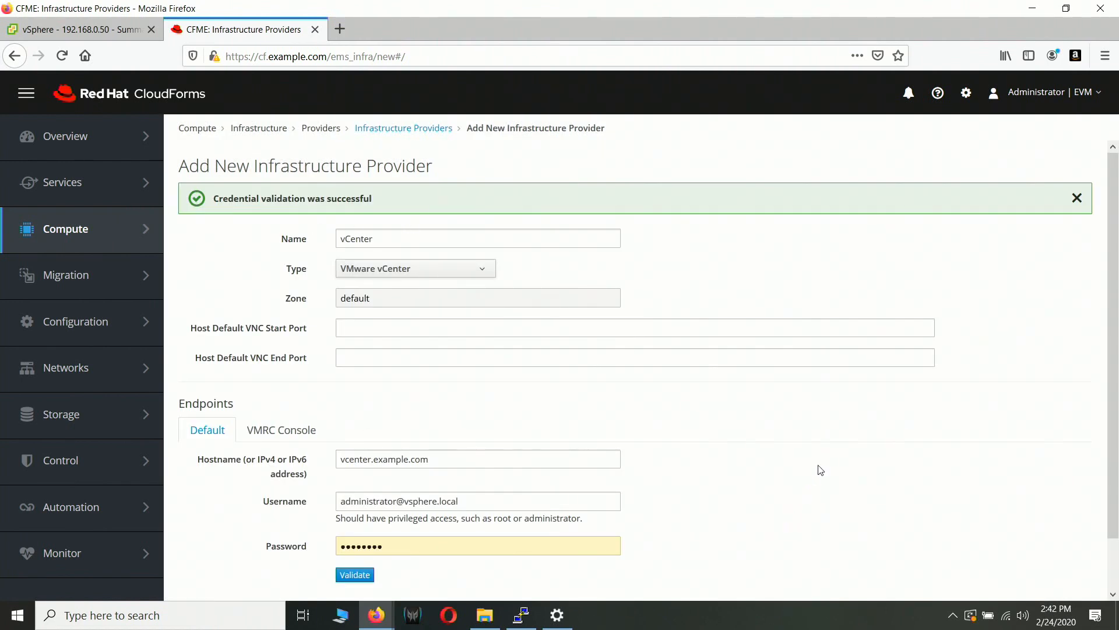
scroll(822, 470, down, 2)
click(1038, 592)
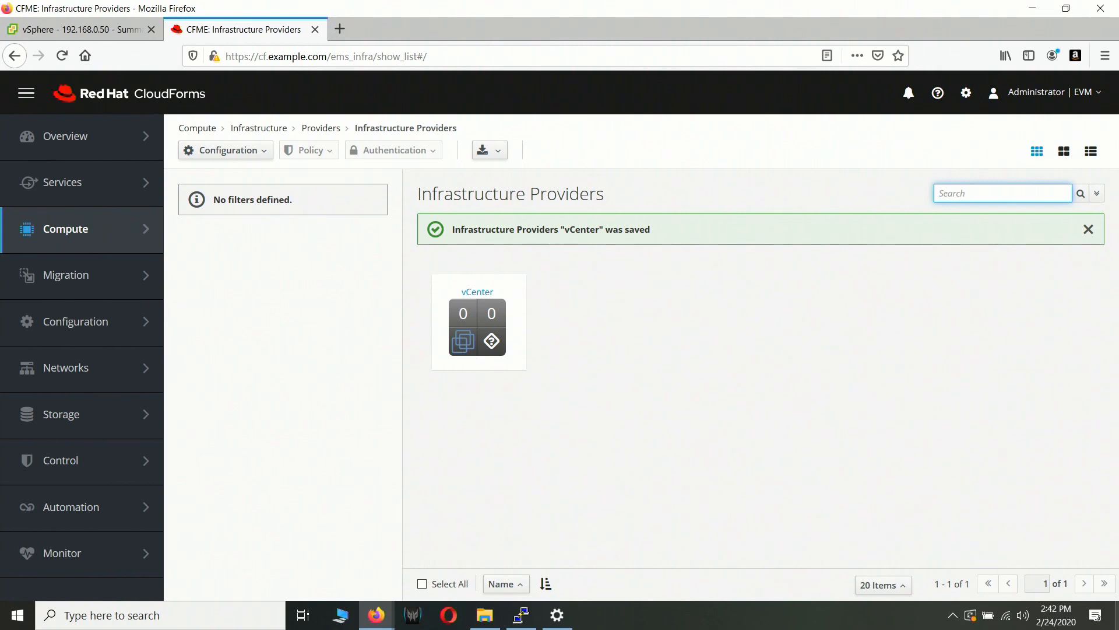
click(477, 292)
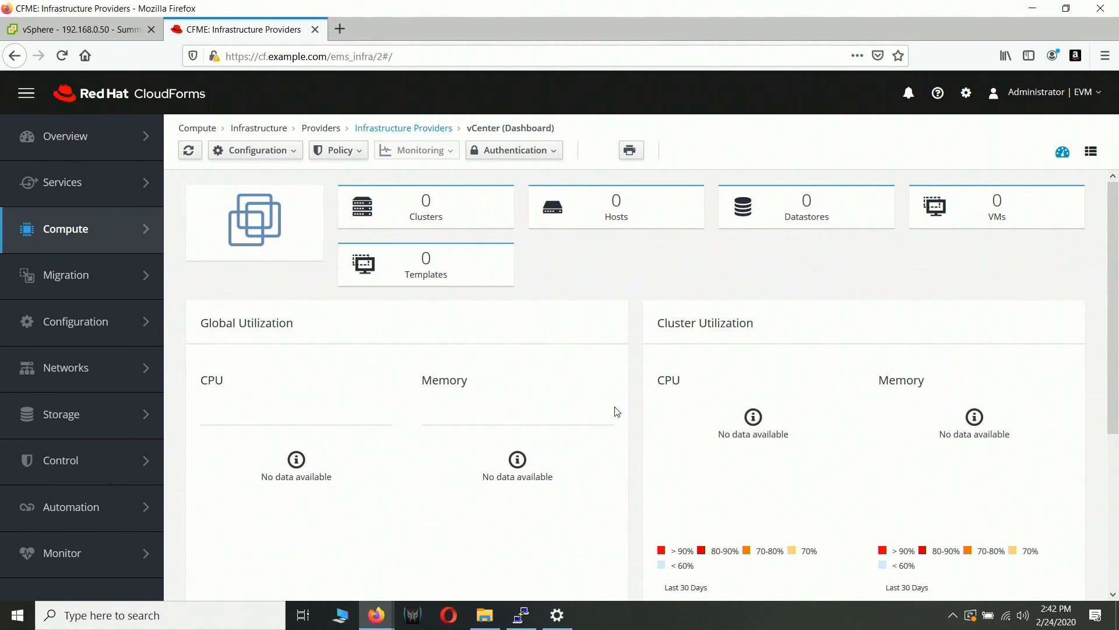
Switch to the PuTTY terminal, change to the appliance directory with vmdb, and run ldconfig -p | grep vix
click(524, 620)
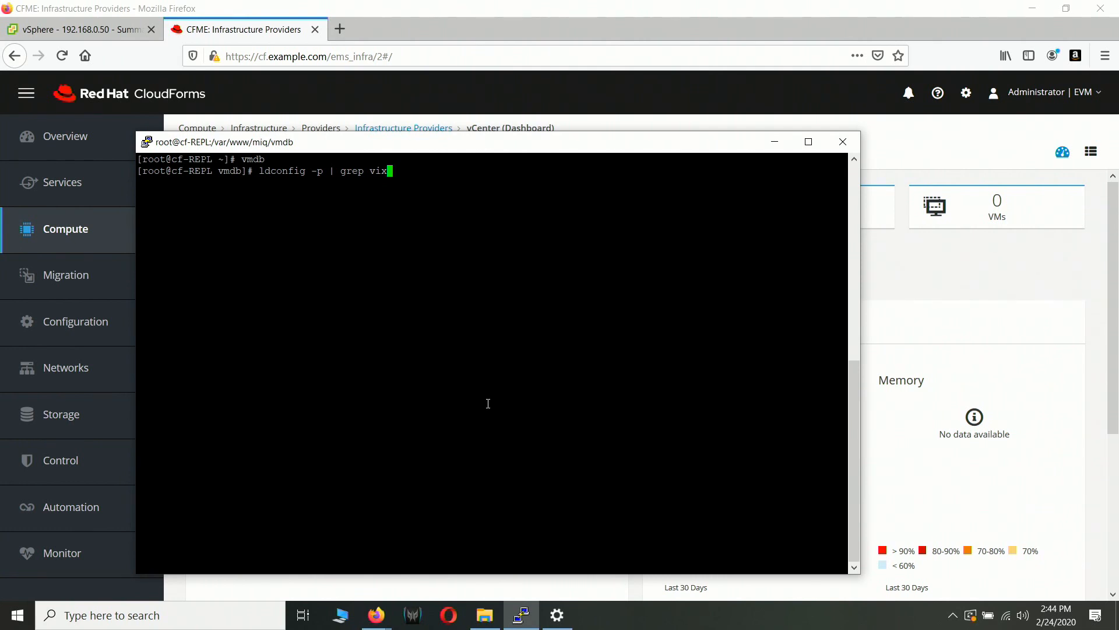
key(Return)
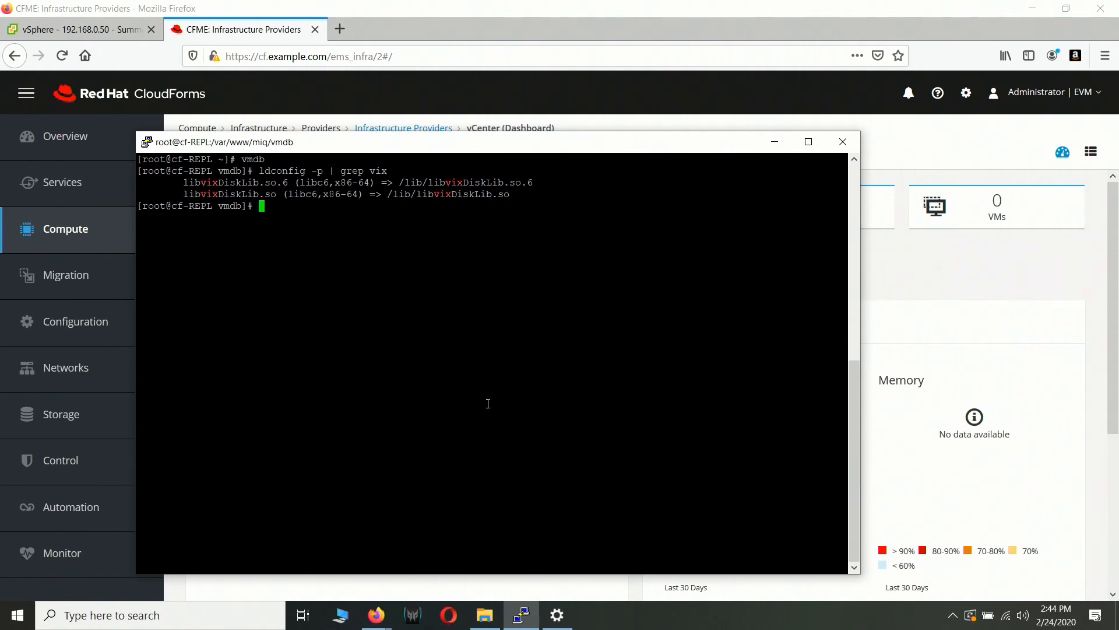
key(Up)
key(Up)
key(Up)
key(Up)
key(Up)
key(Up)
key(Up)
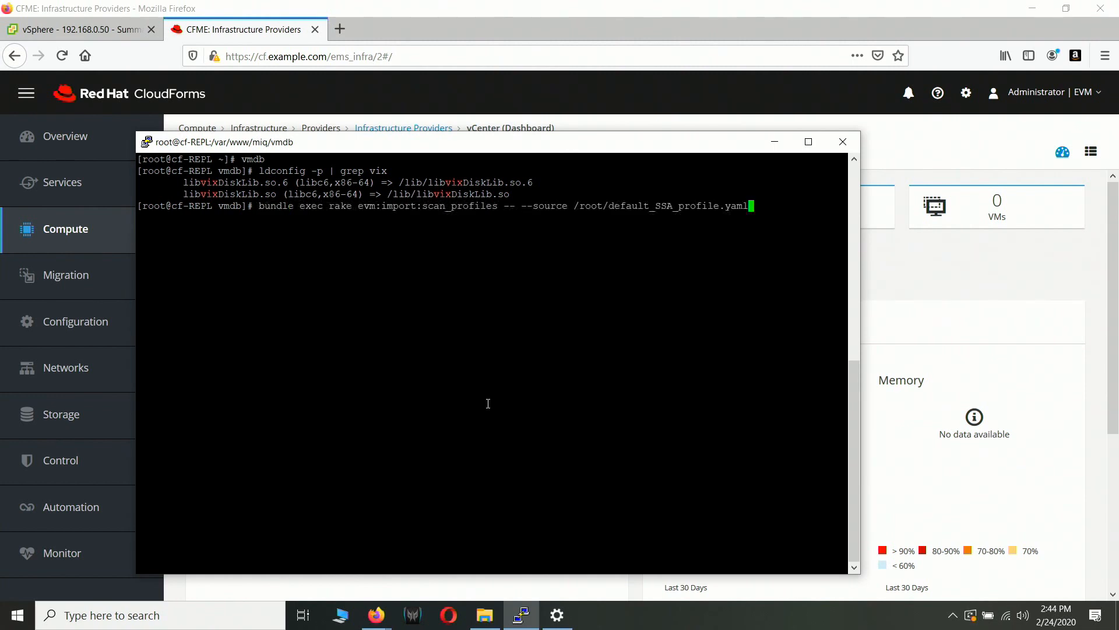
key(Up)
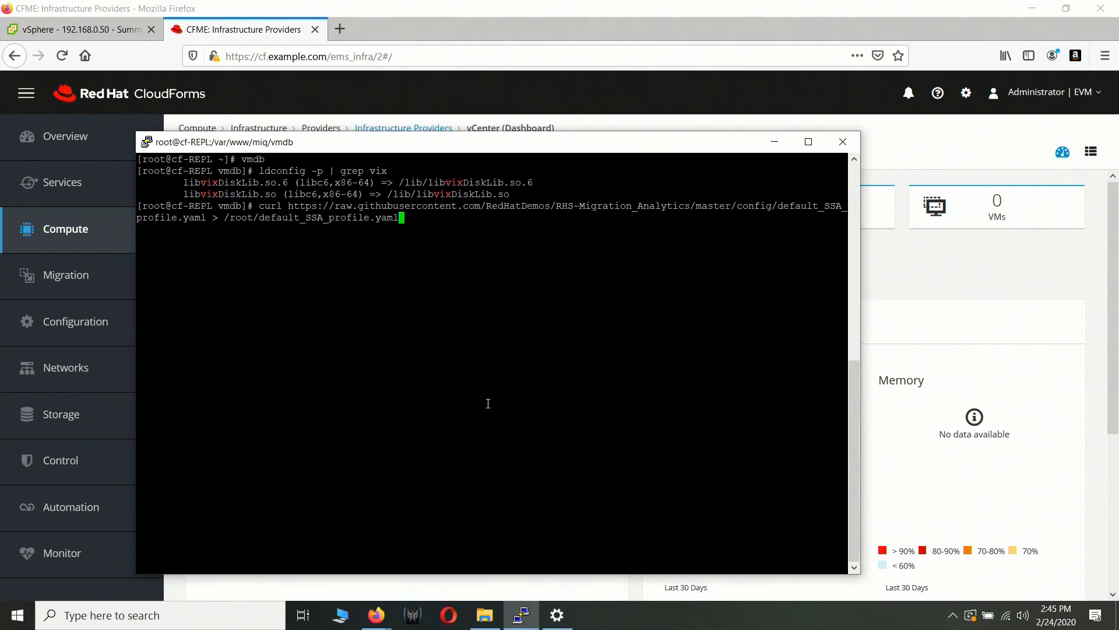
key(Return)
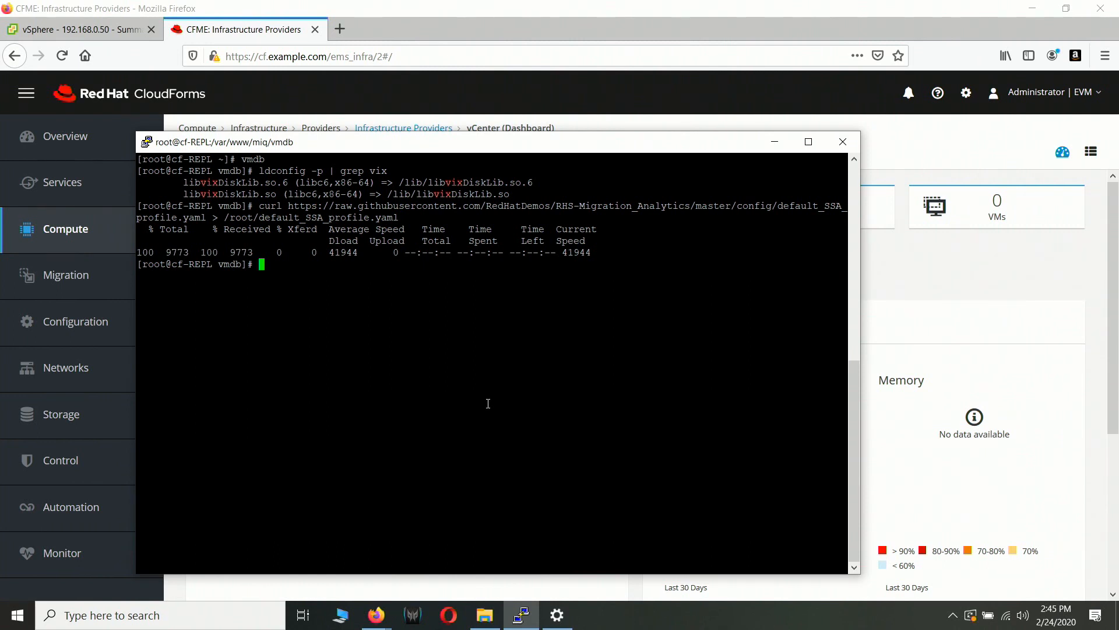
Import the downloaded scan profile by running bundle exec rake evm:import:scan_profiles -- --source /root/default_SSA_profile.yaml
key(Up)
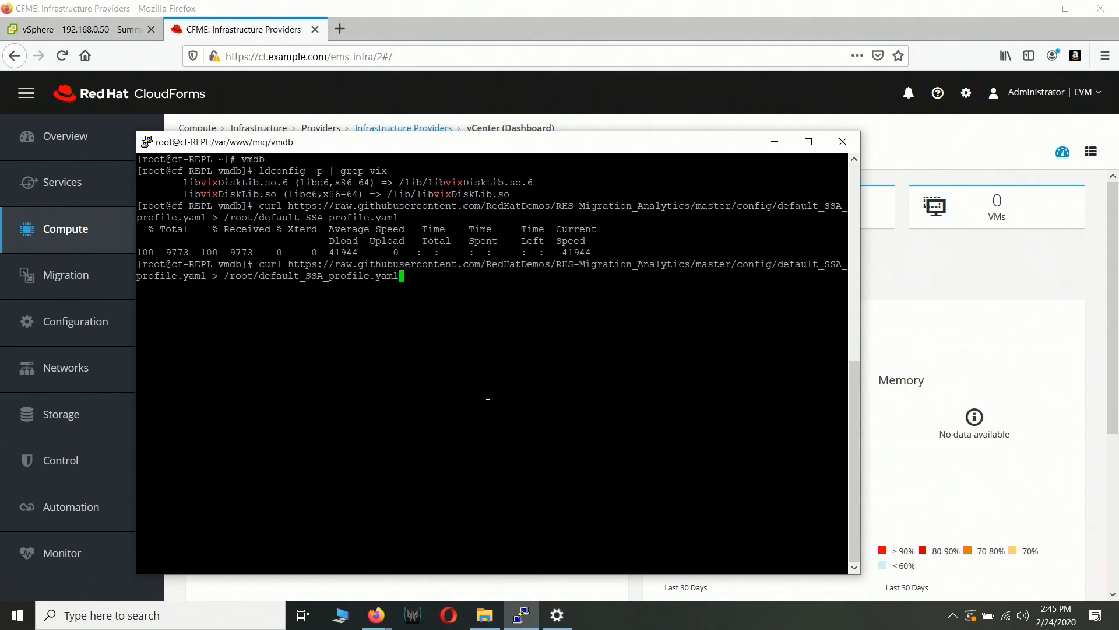
key(Up)
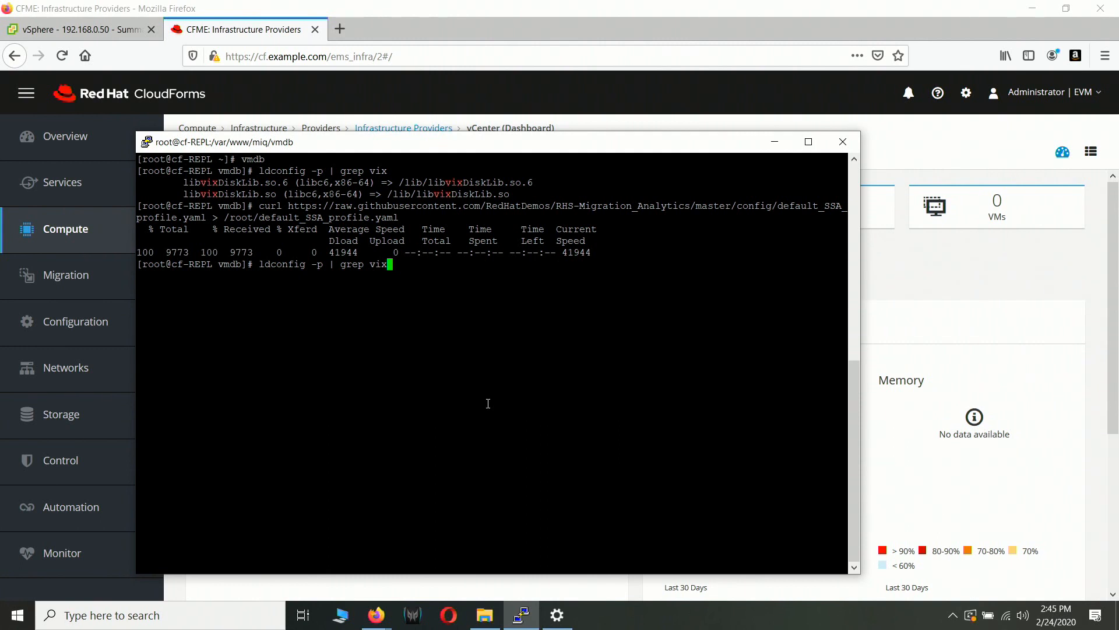
key(Up)
key(Up)
key(Up)
key(Up)
key(Up)
key(Up)
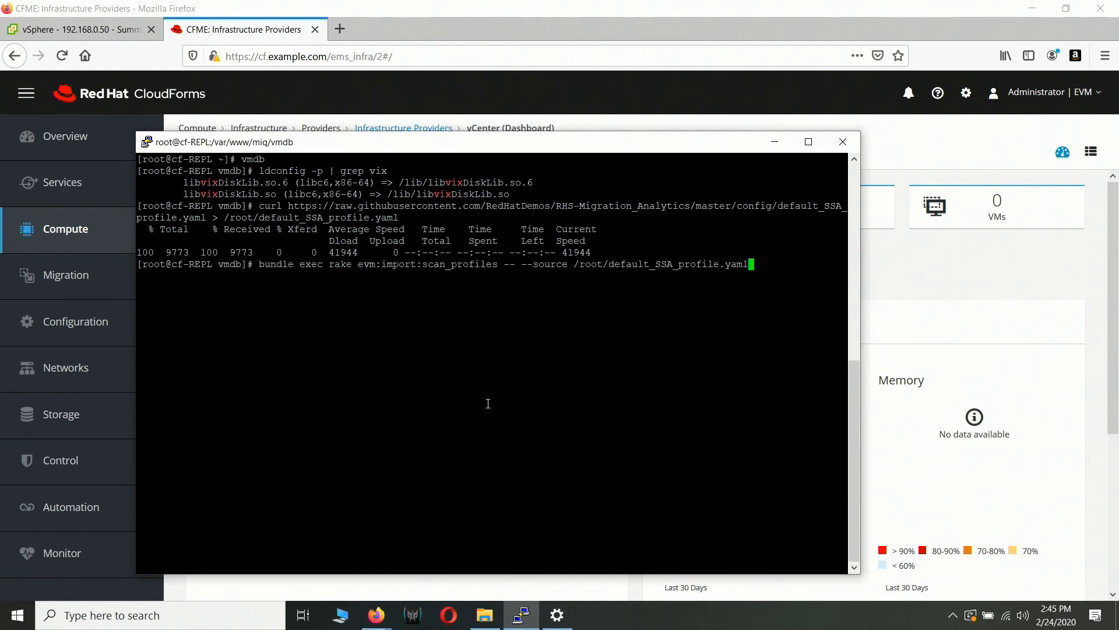
key(Return)
Switch back to CloudForms in Firefox, reload the vCenter dashboard and open its managed hosts
click(984, 263)
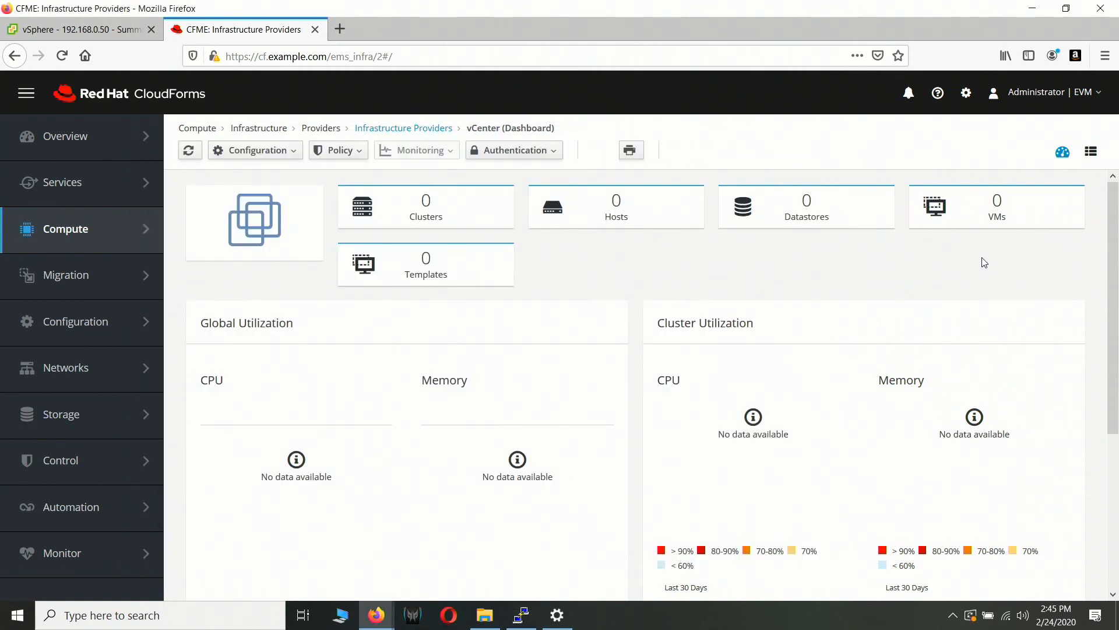
click(187, 156)
click(618, 218)
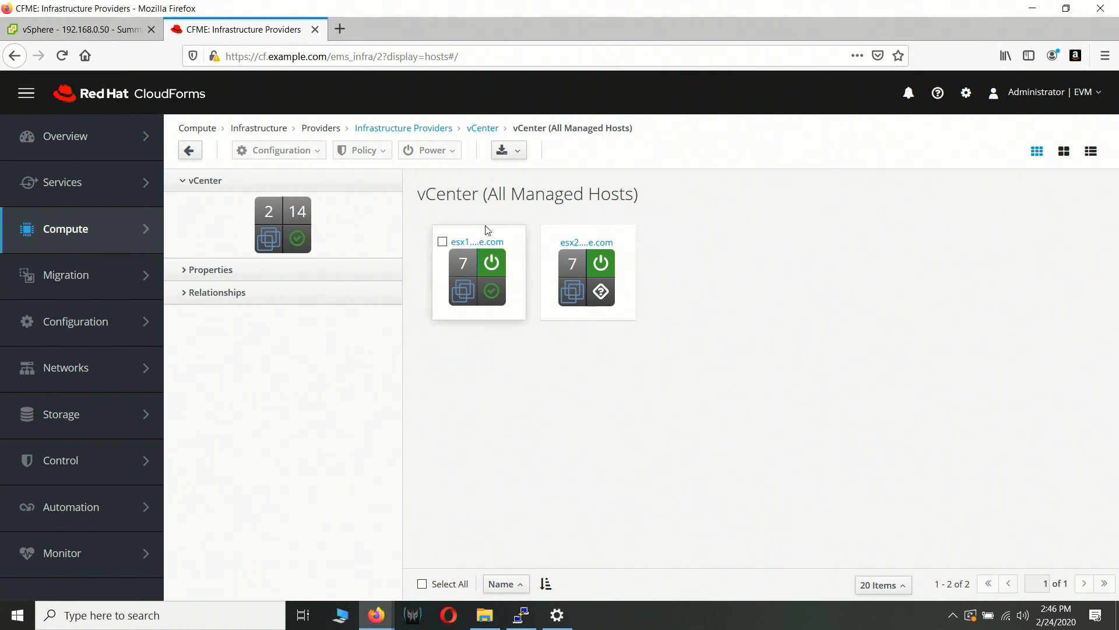
Open the shared Credentials/Settings form for both the esx1 and esx2 hosts
click(444, 242)
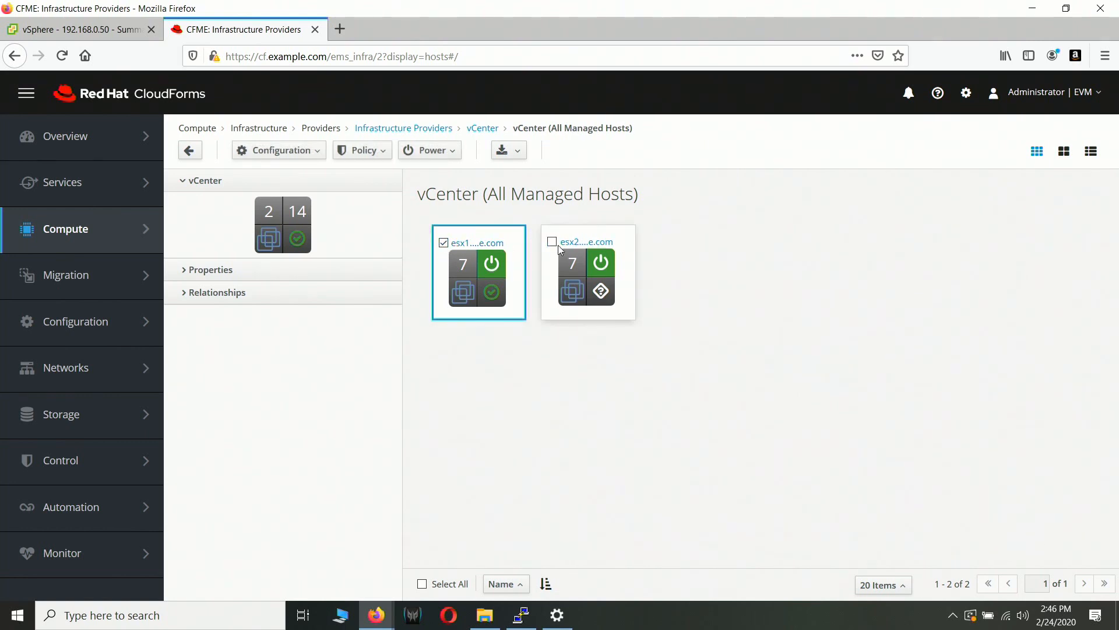
click(553, 243)
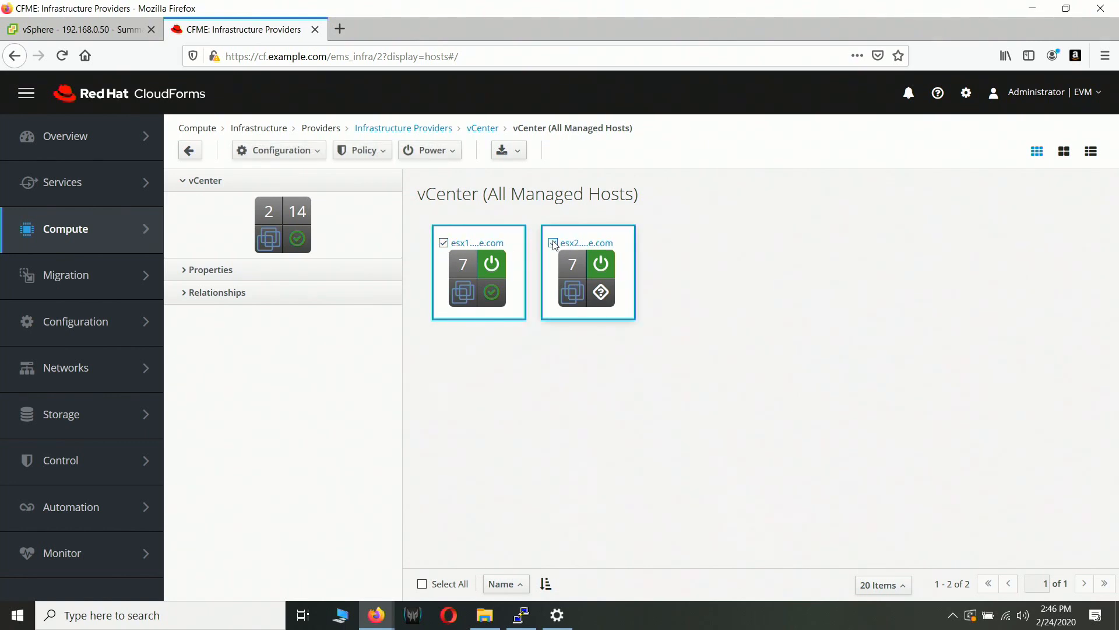
click(282, 151)
click(284, 231)
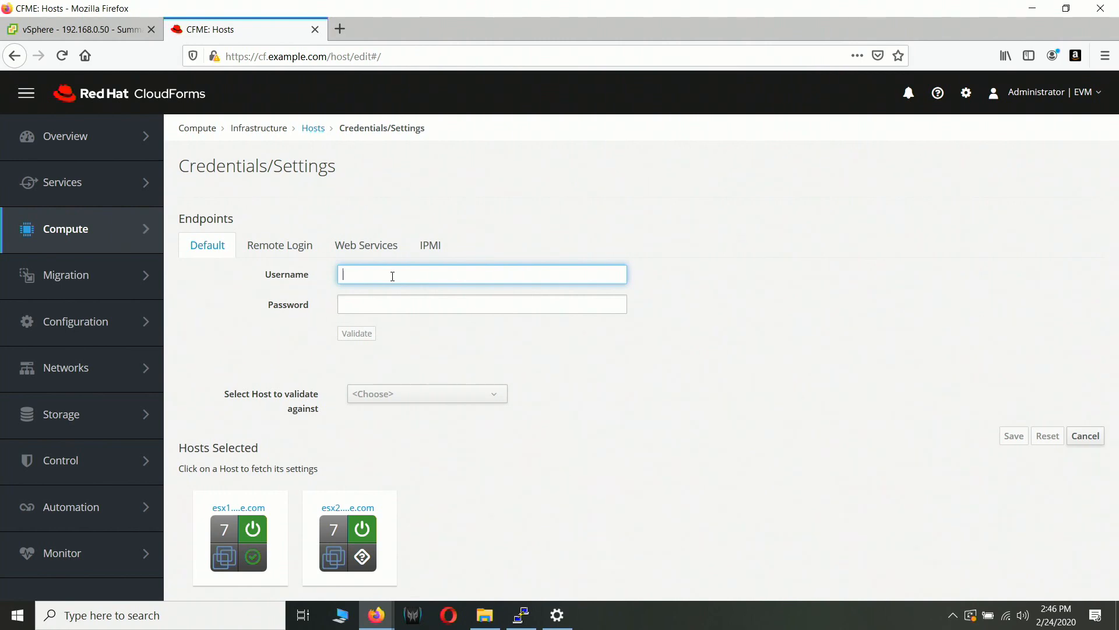
Enter root as the default endpoint username and fill in the account password for both ESX hosts
text(root)
click(365, 304)
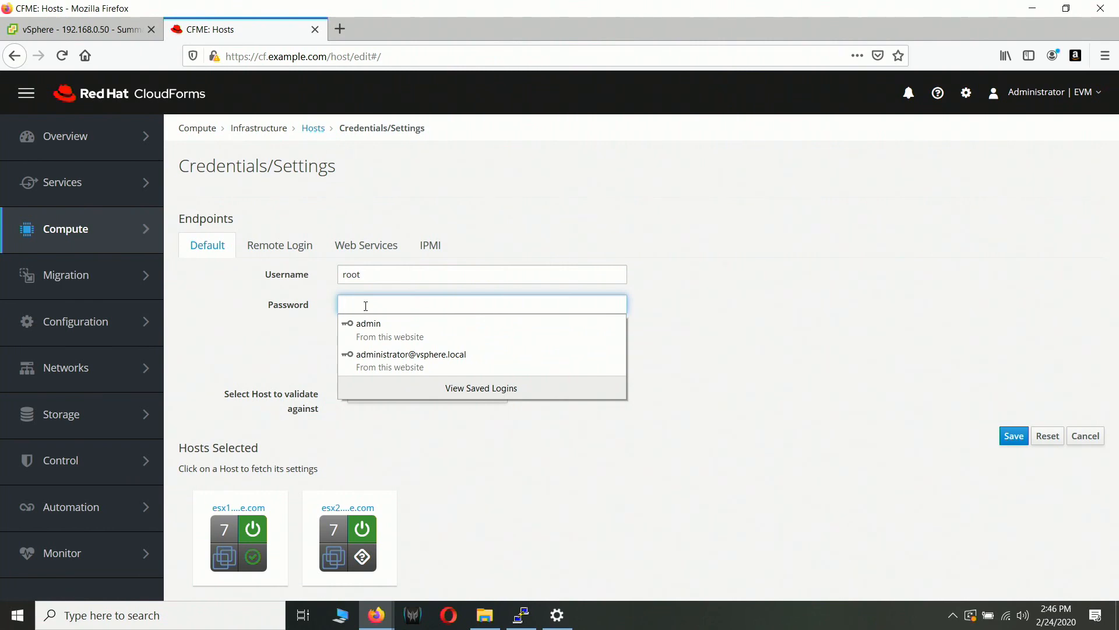
text(*****)
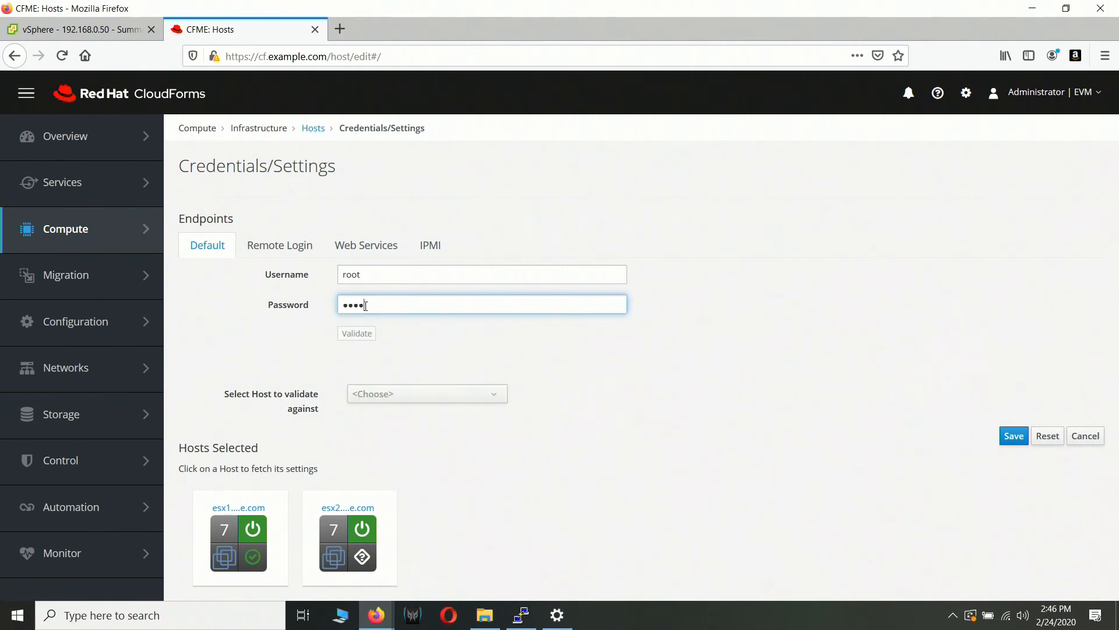
text(***)
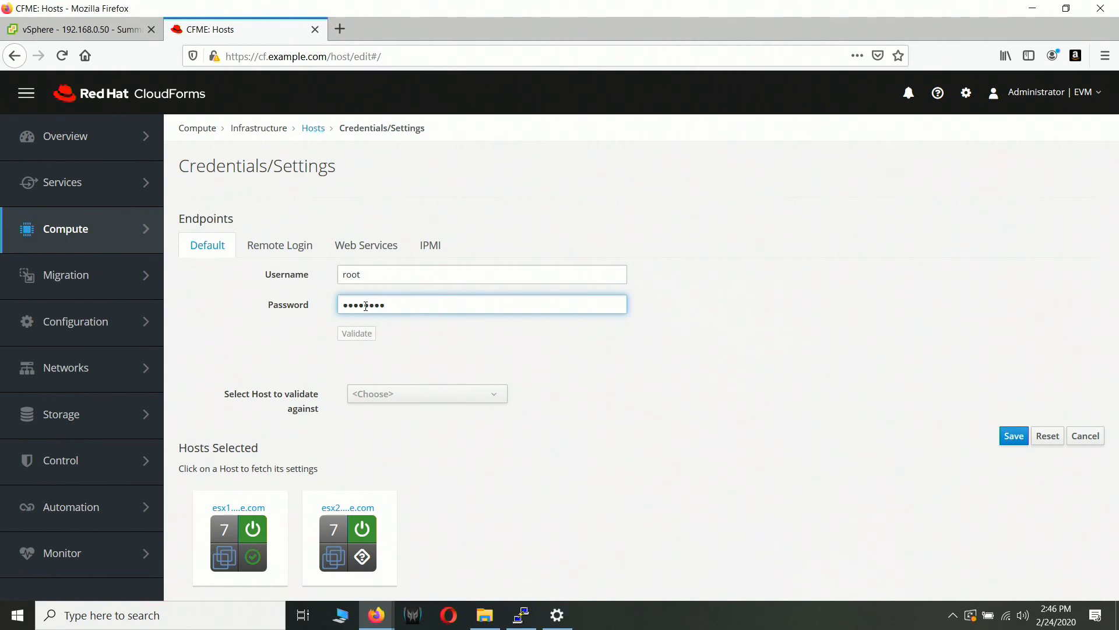
Validate the credentials against esx1.example.com, decline storing the login in the browser, and save the host credentials
click(401, 403)
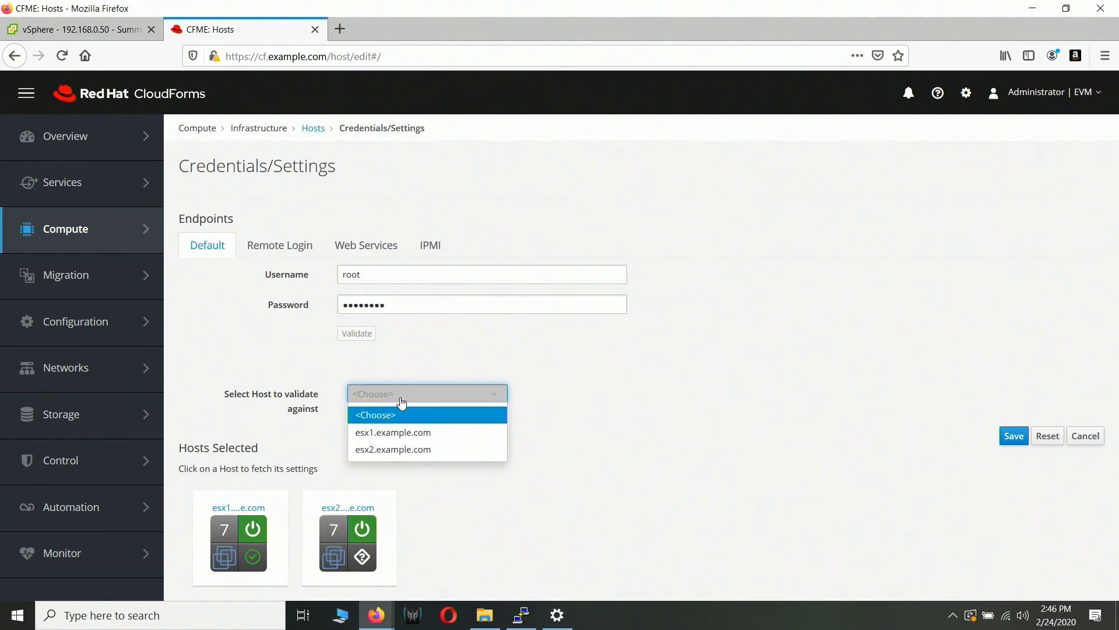
click(390, 432)
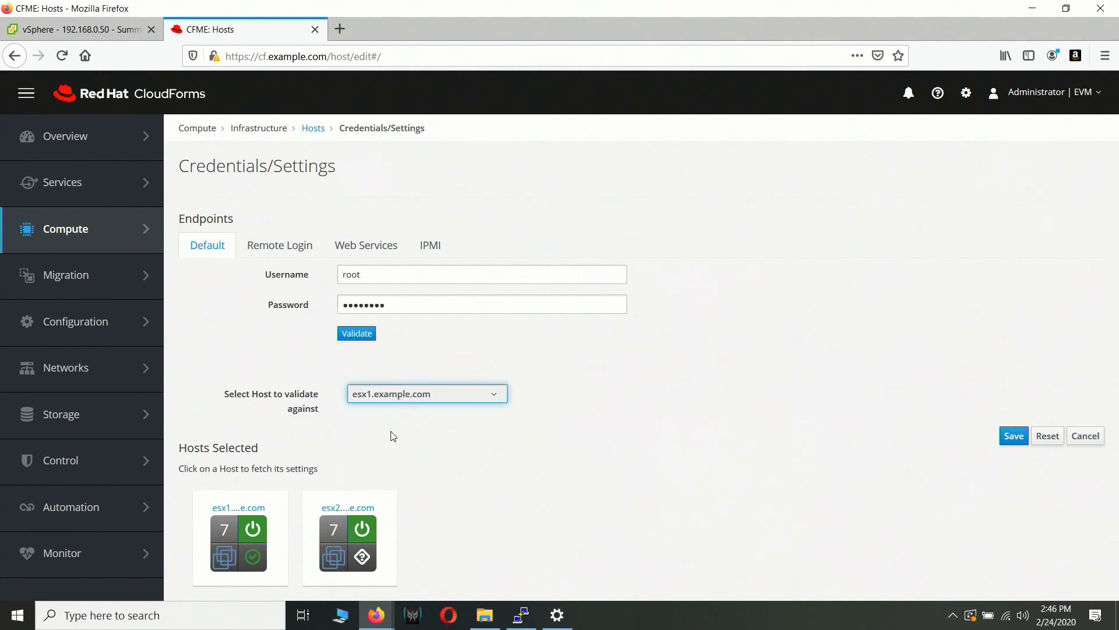
click(364, 335)
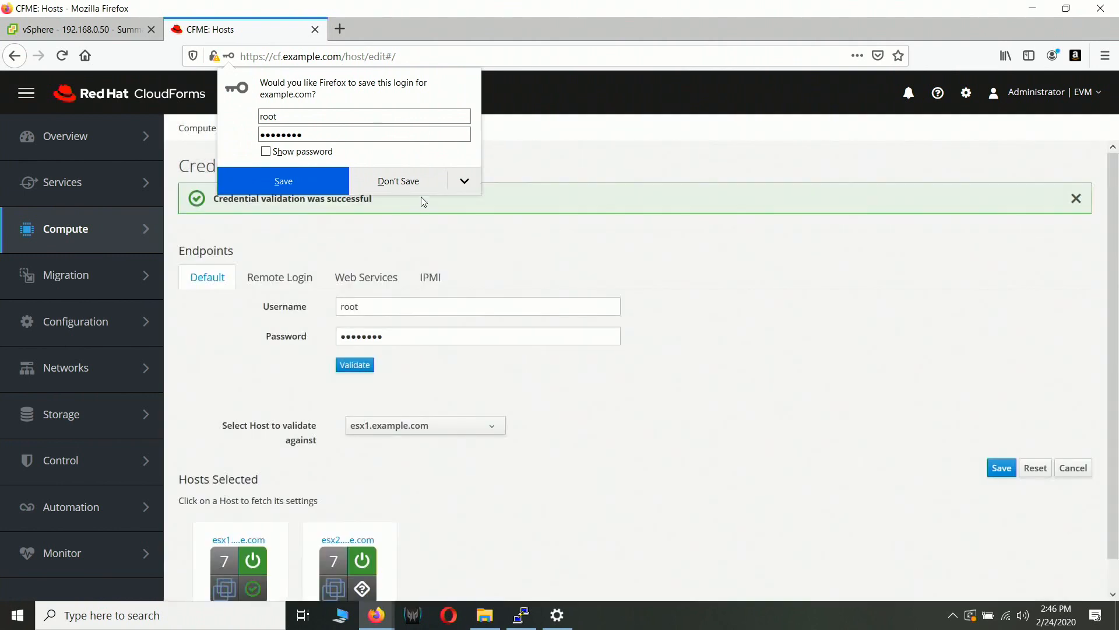
click(417, 183)
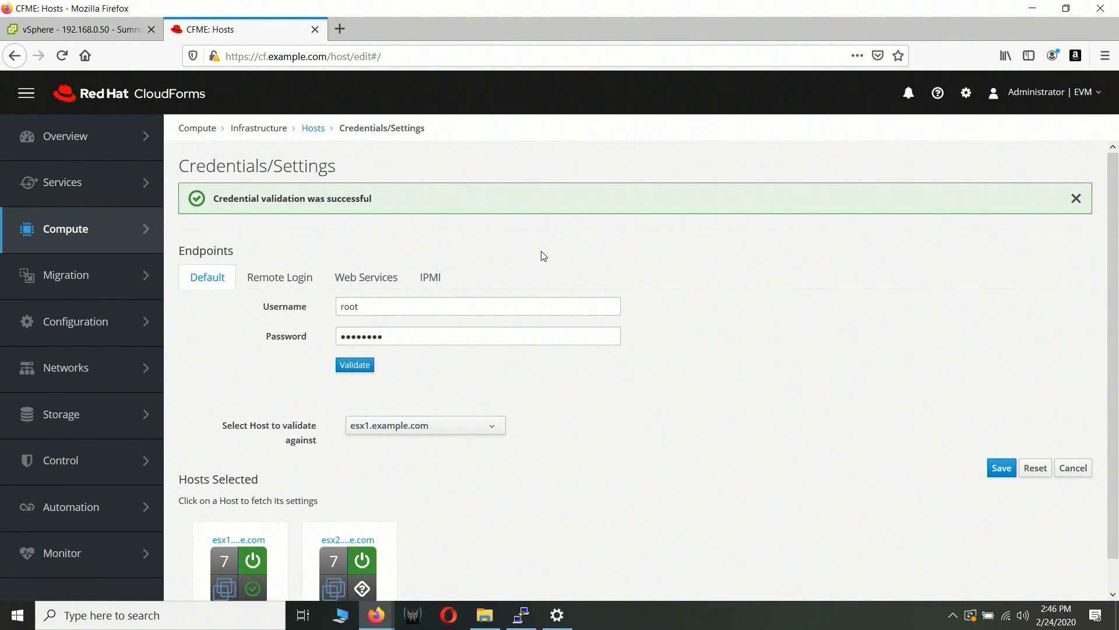
click(1001, 468)
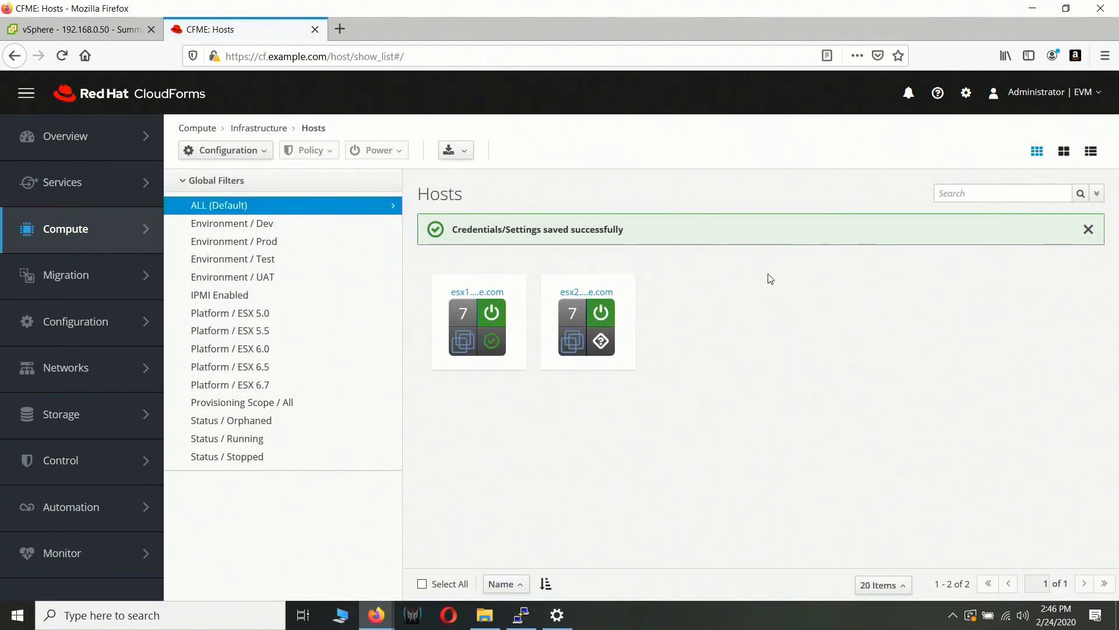
Enable the SmartProxy server role in the settings of server EVM [1] and save the configuration
click(966, 94)
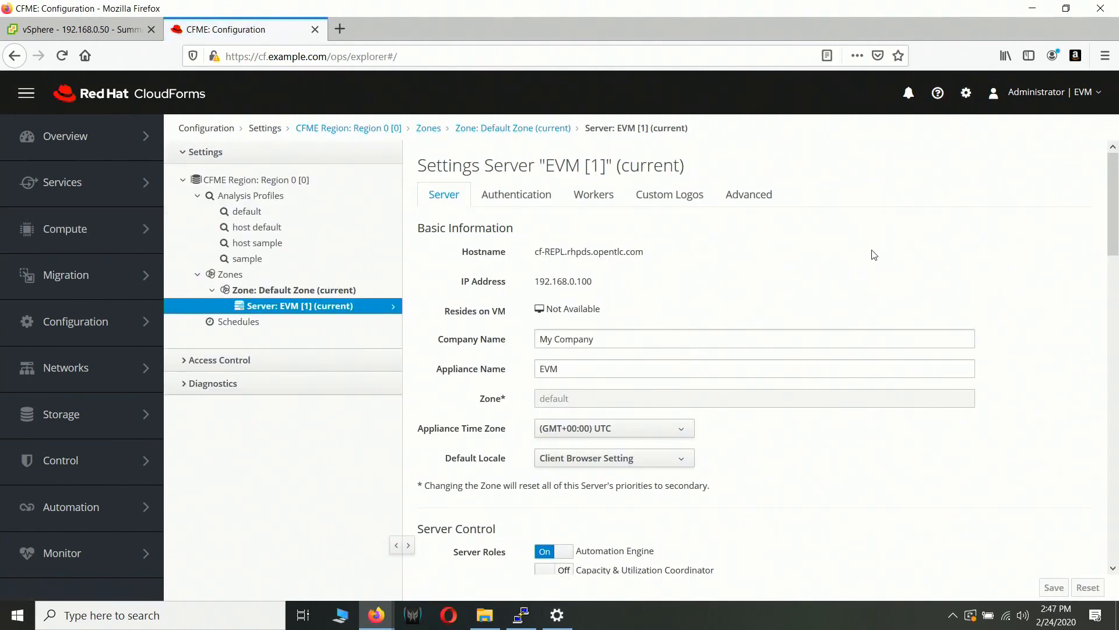
scroll(871, 255, down, 1)
scroll(872, 254, down, 5)
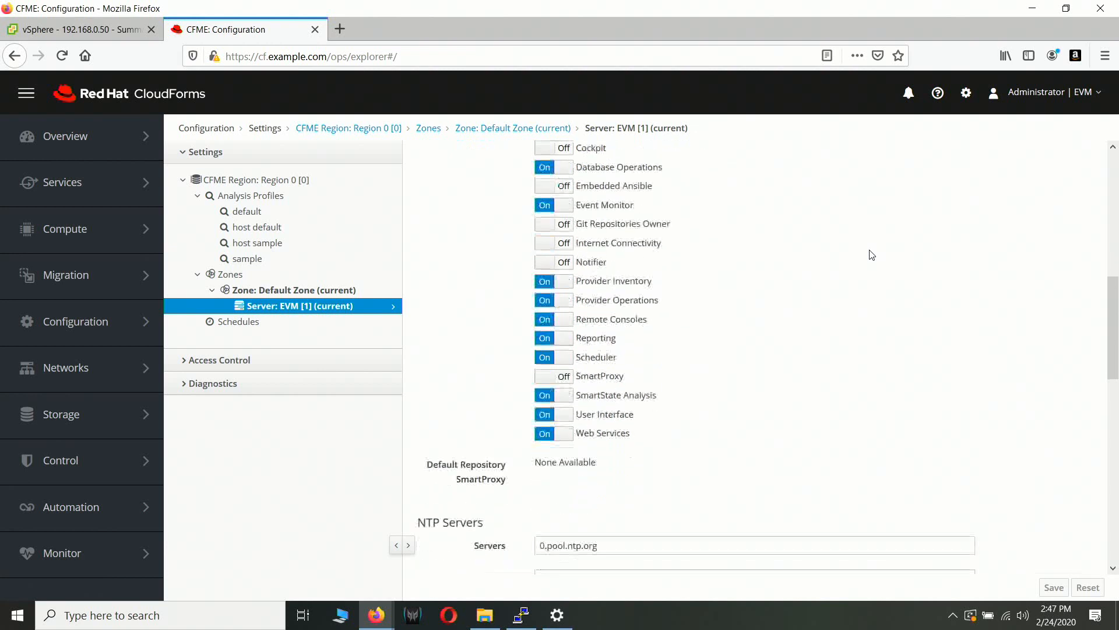
scroll(872, 255, down, 1)
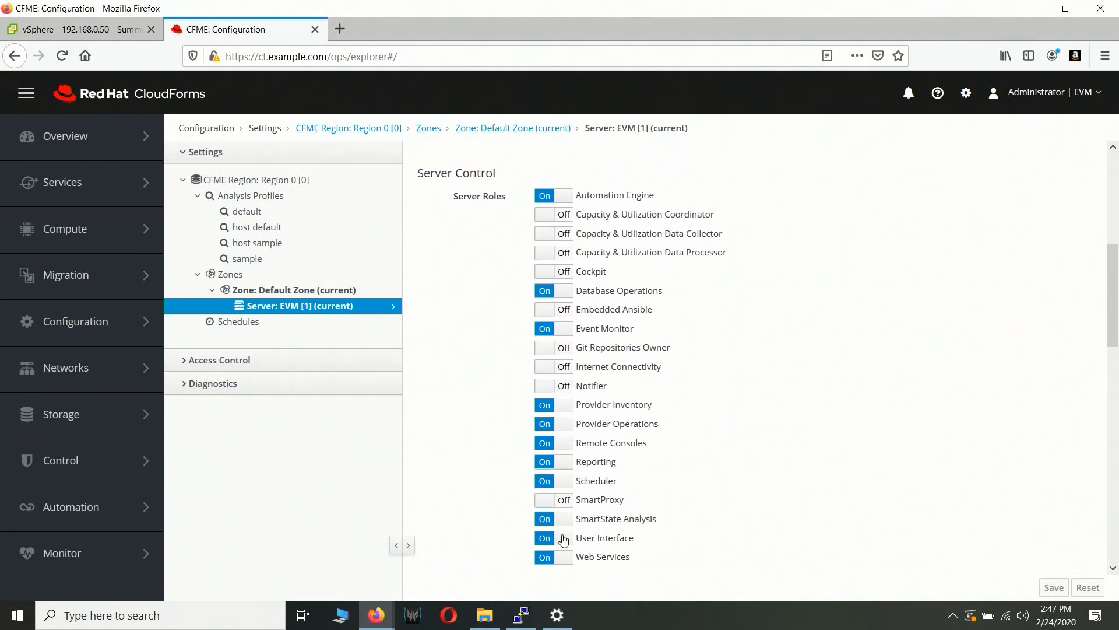
click(550, 505)
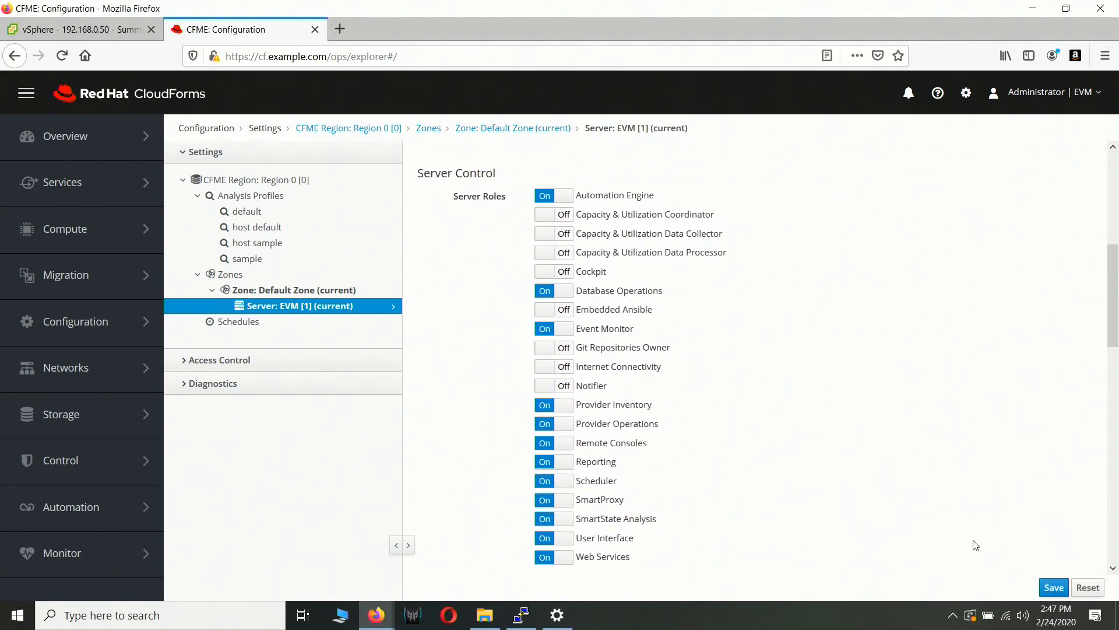
click(1058, 589)
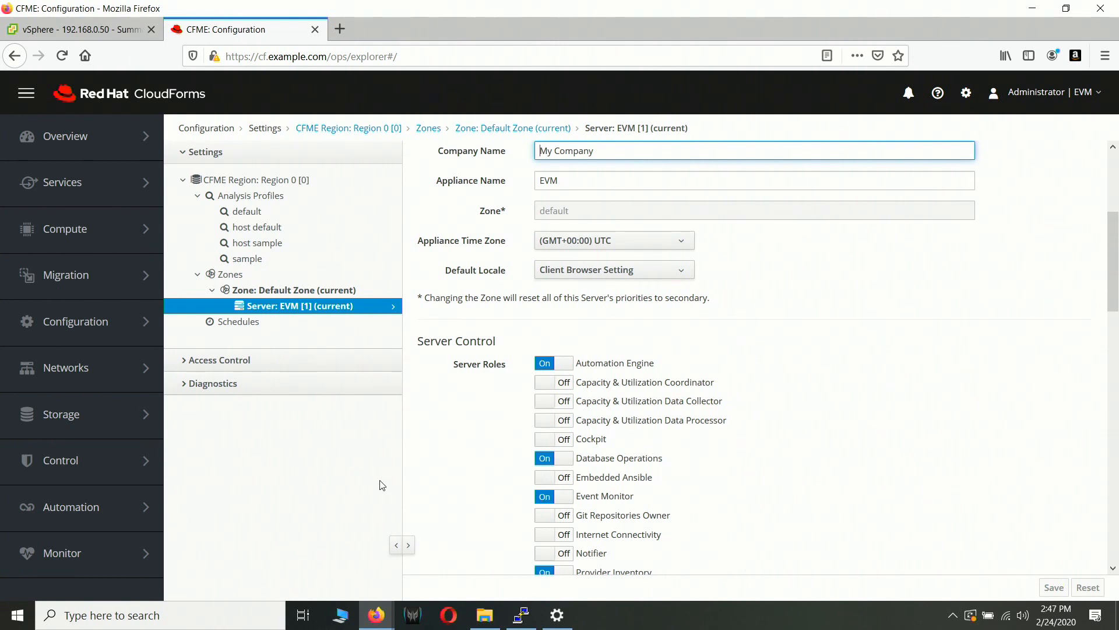
Assign the VM SmartState Analysis profile to the vCenter infrastructure provider, save the assignment and expand the profile's policies
mouse_move(117, 221)
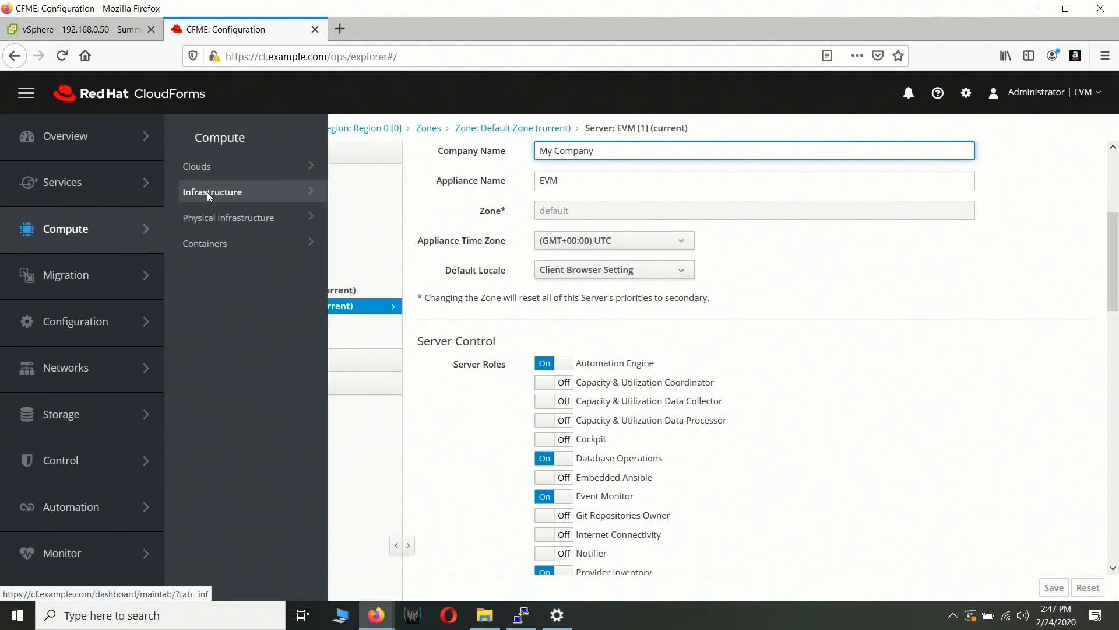
mouse_move(208, 191)
click(361, 171)
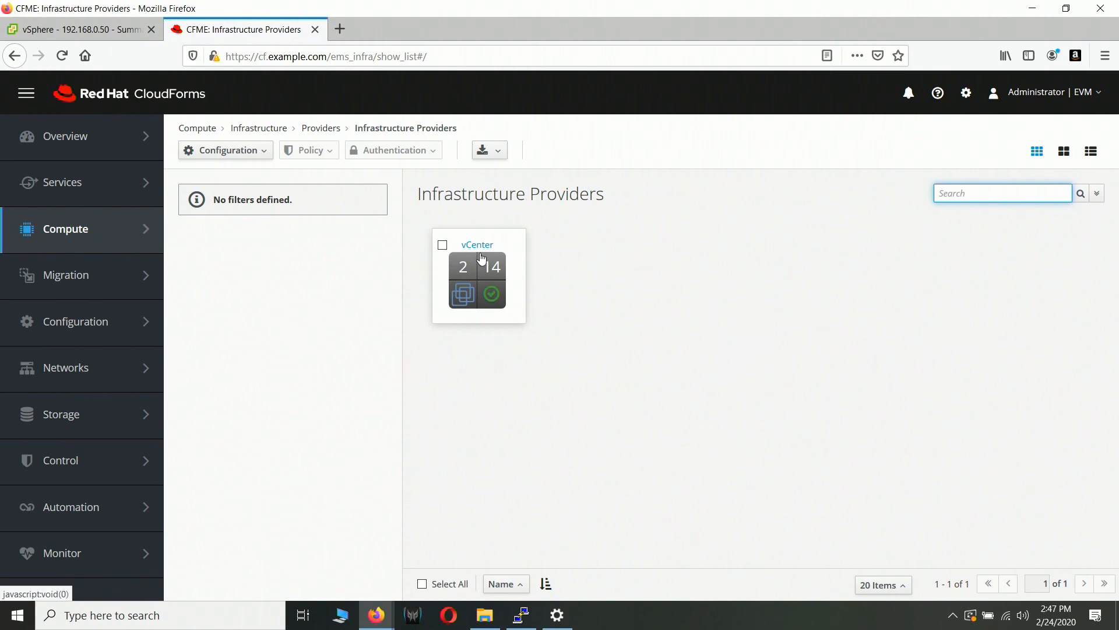
click(442, 245)
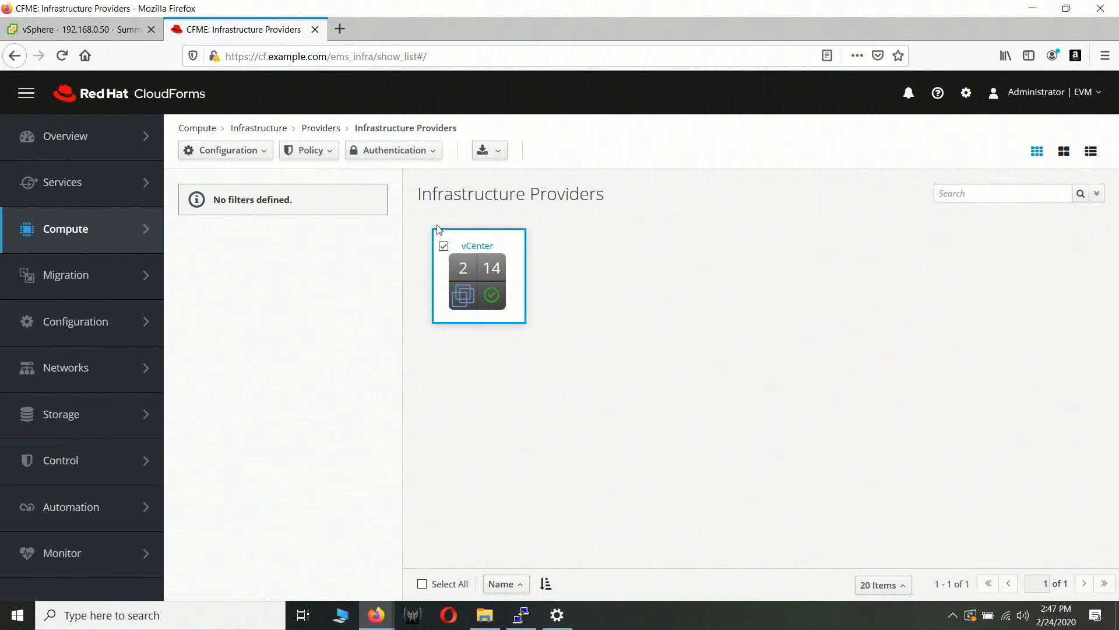
click(307, 150)
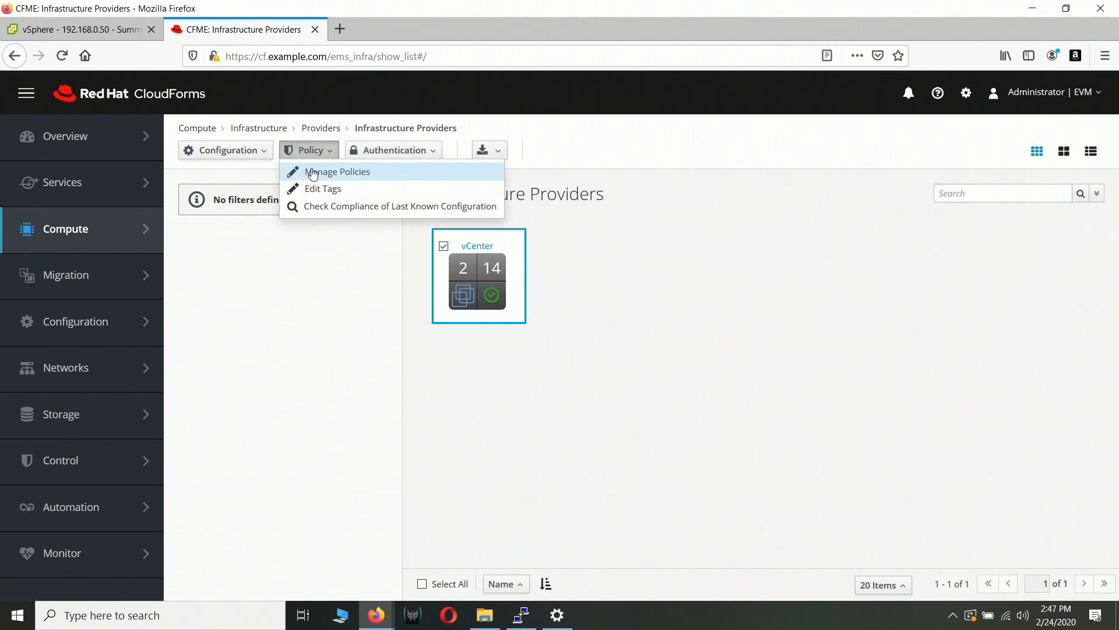
click(313, 173)
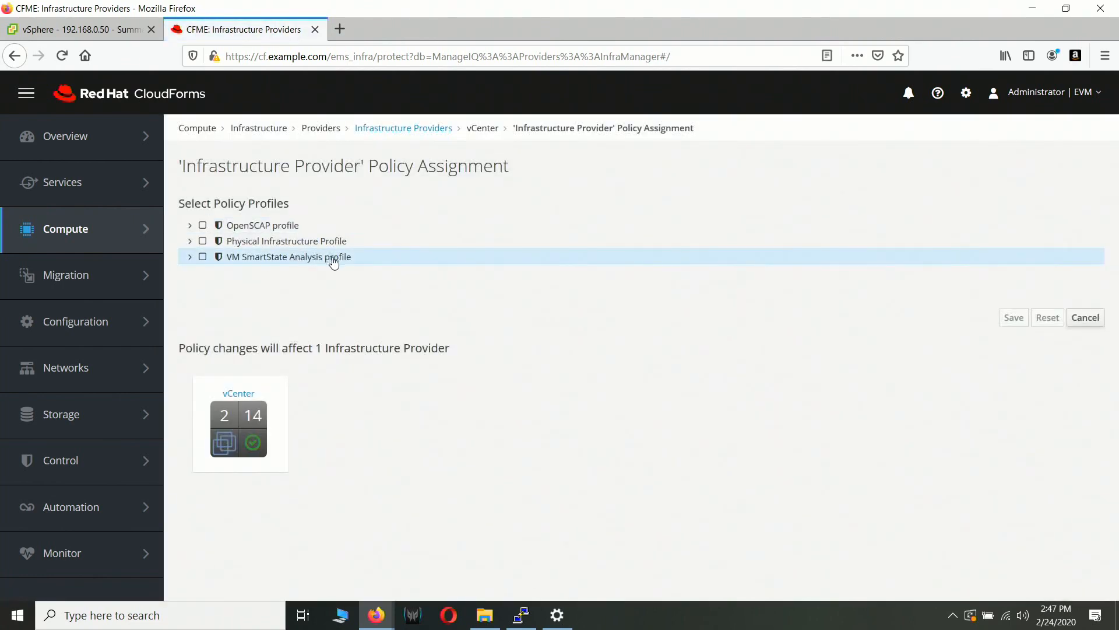
click(202, 257)
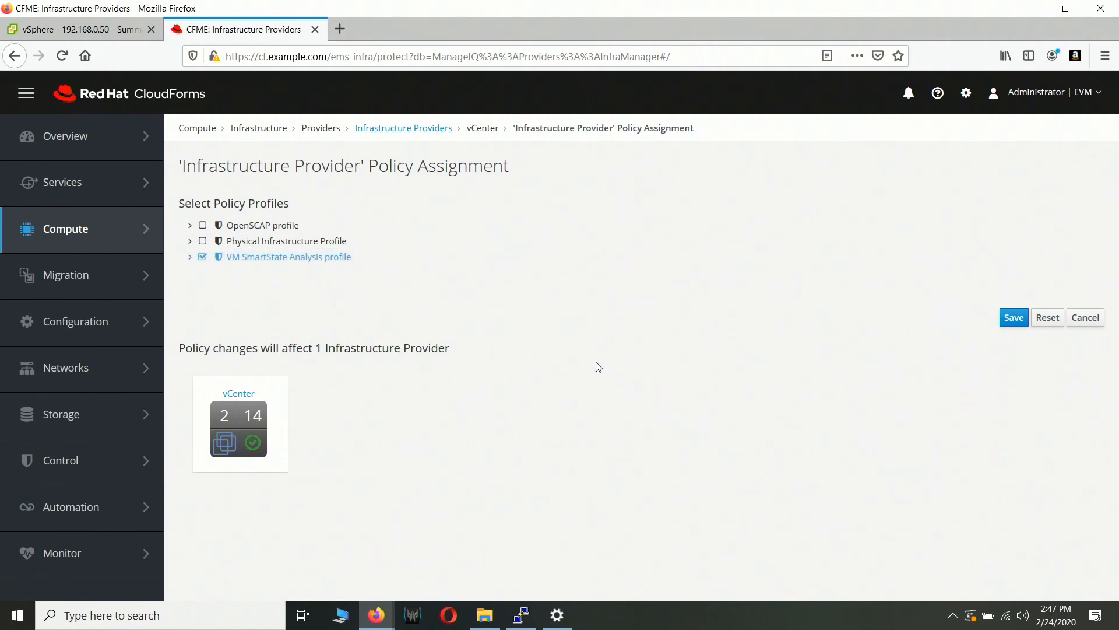
click(1013, 318)
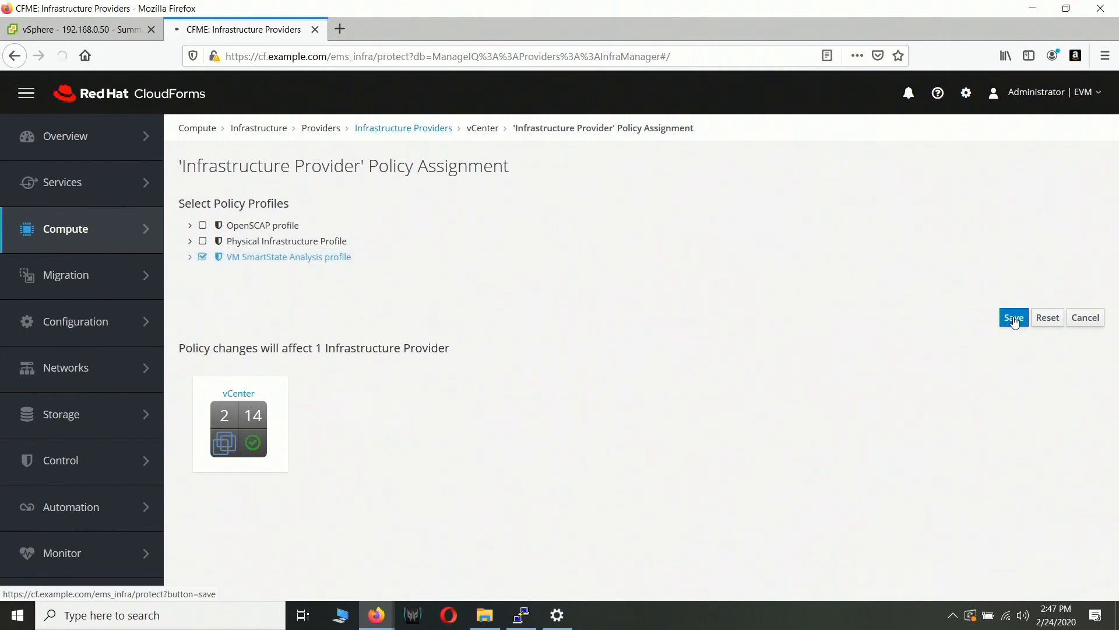
click(190, 264)
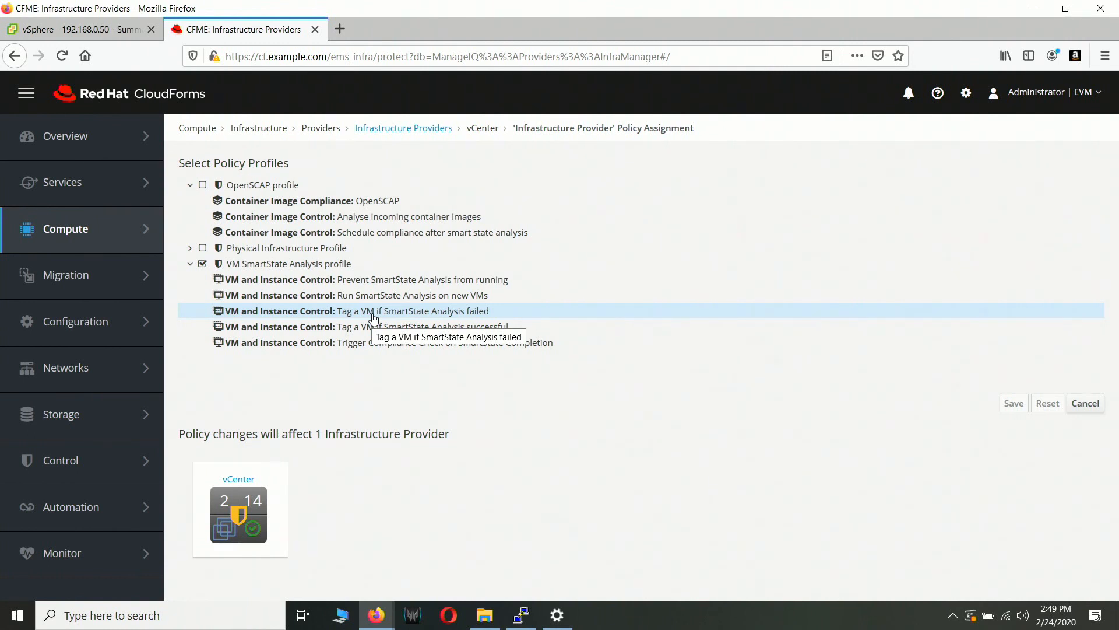
Return to the infrastructure providers and open the list of VMs belonging to vCenter
mouse_move(99, 230)
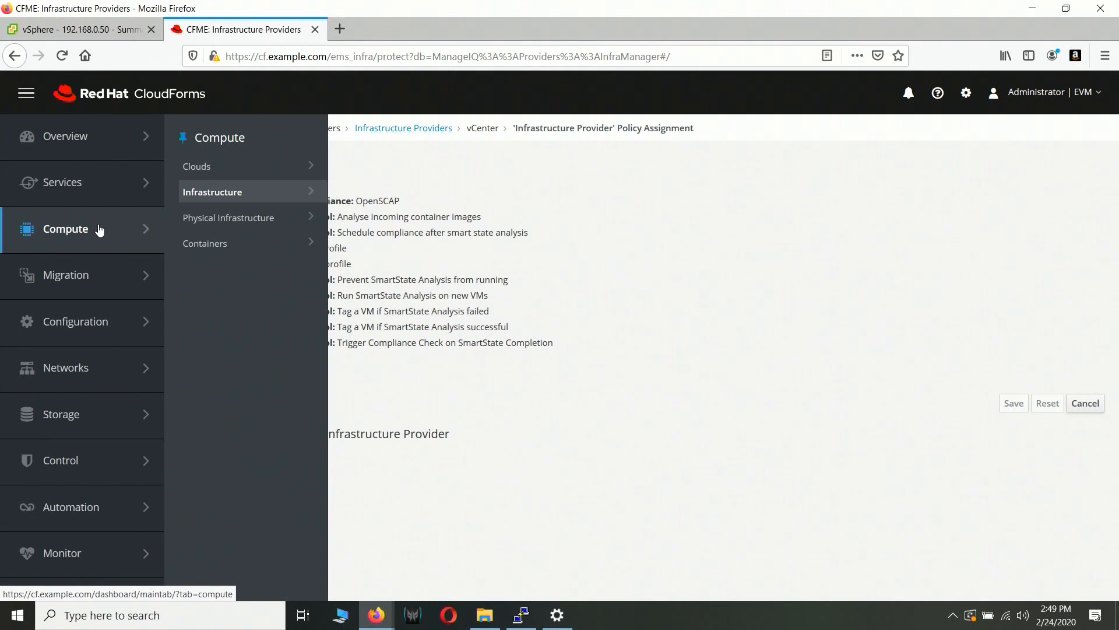
click(436, 130)
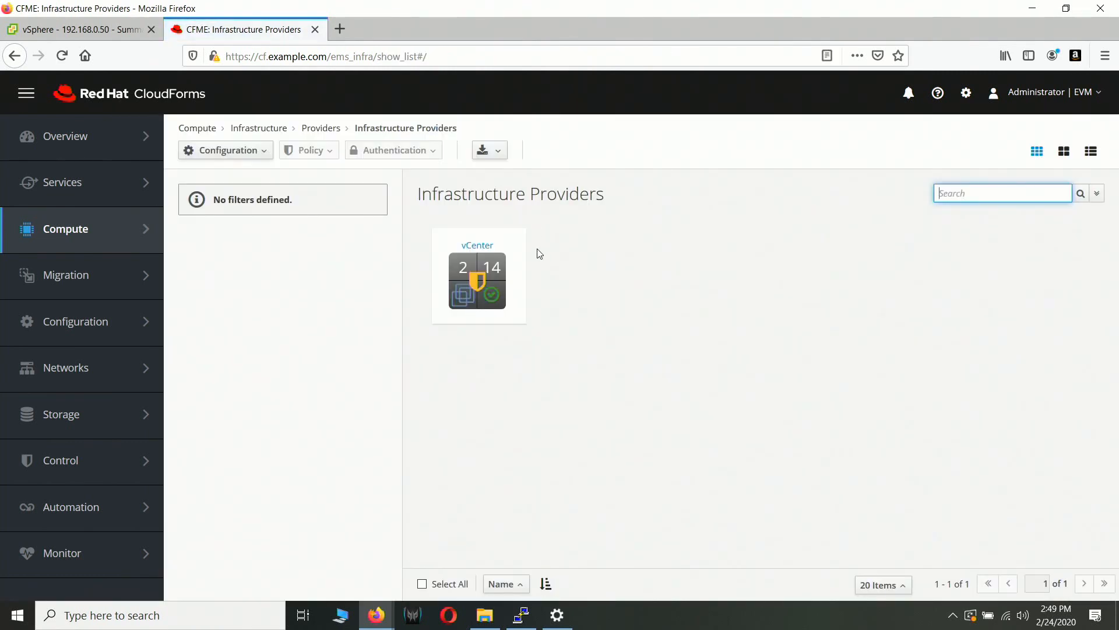
click(487, 275)
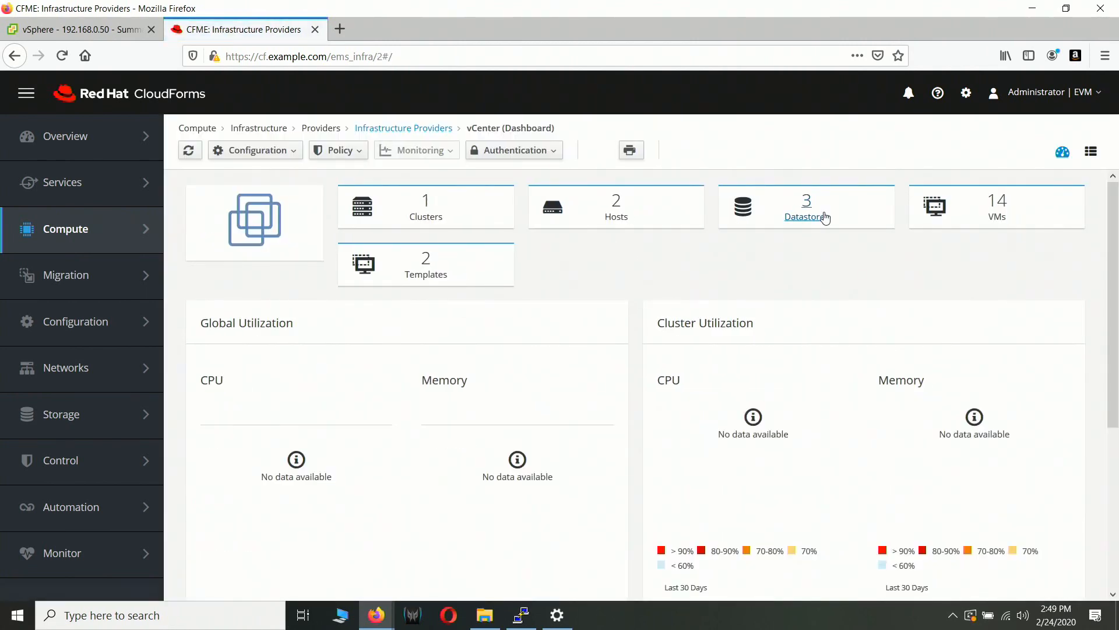
click(991, 211)
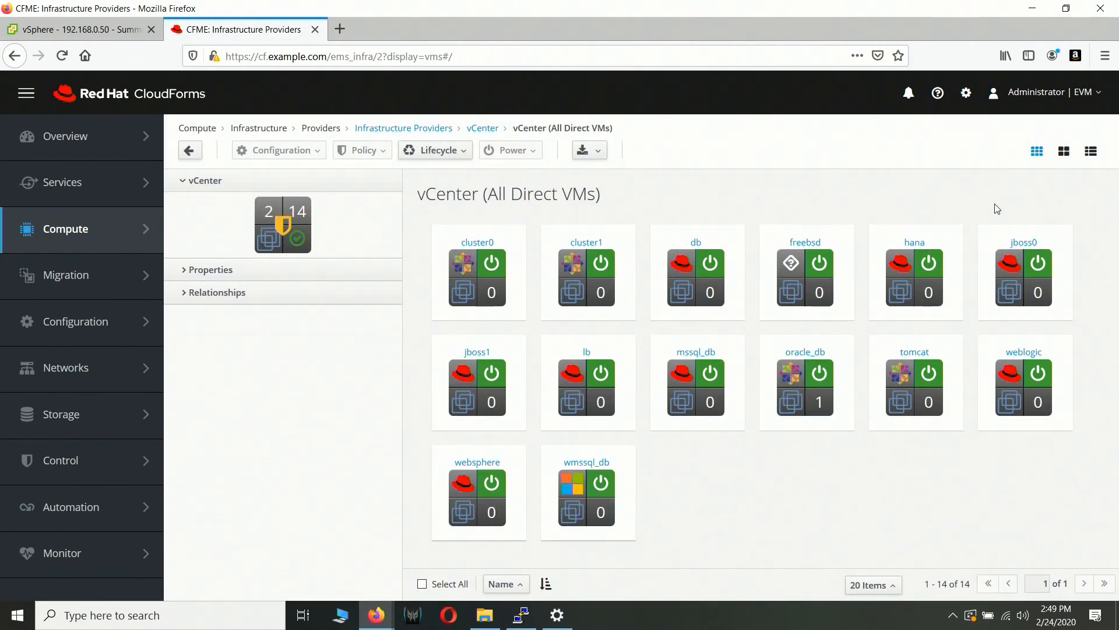
Select the cluster0 and cluster1 VMs and open tag editing for both
mouse_move(494, 230)
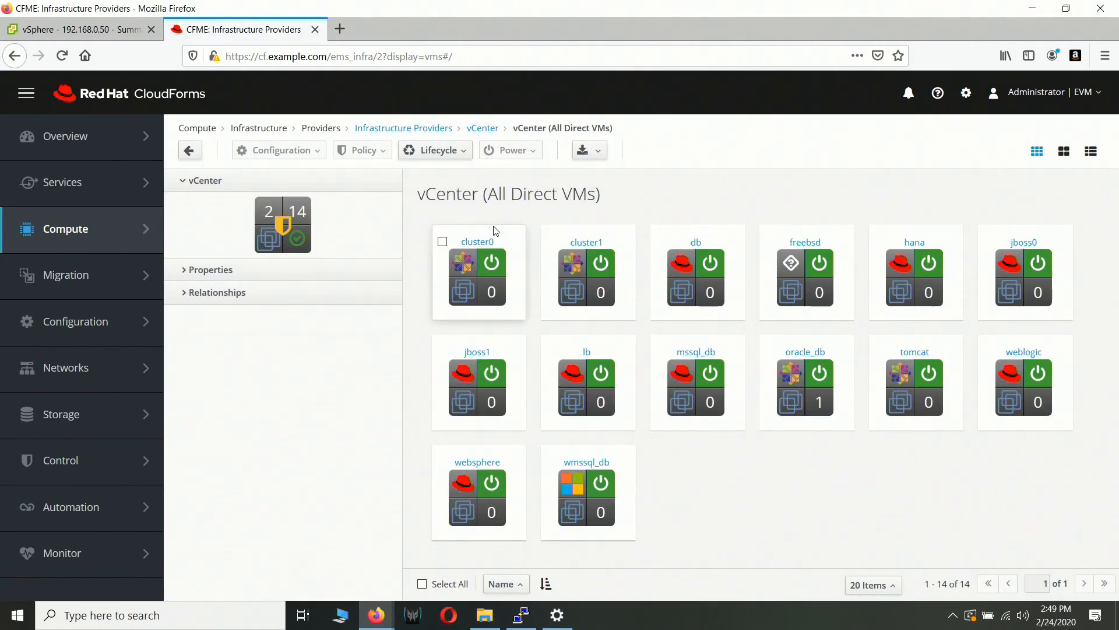
click(443, 242)
mouse_move(556, 242)
click(553, 242)
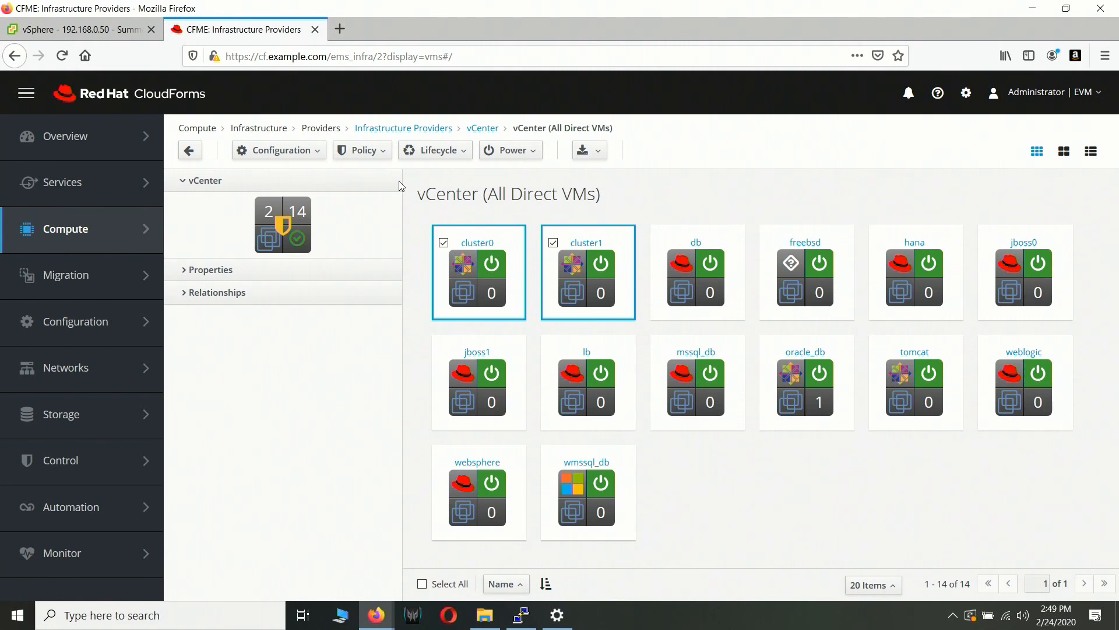
click(314, 151)
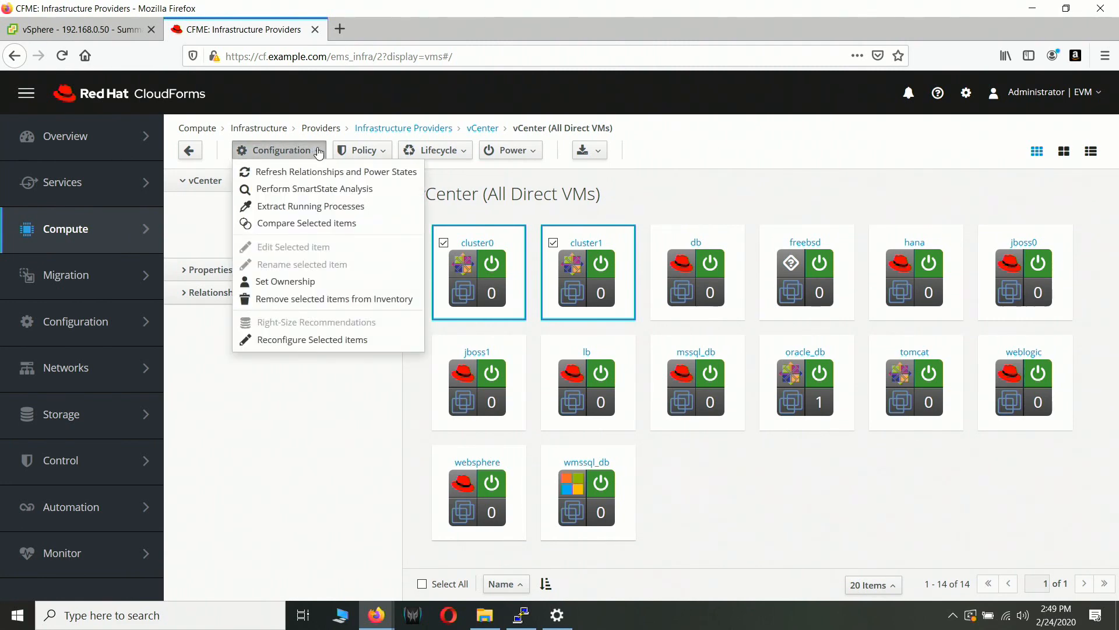
click(379, 150)
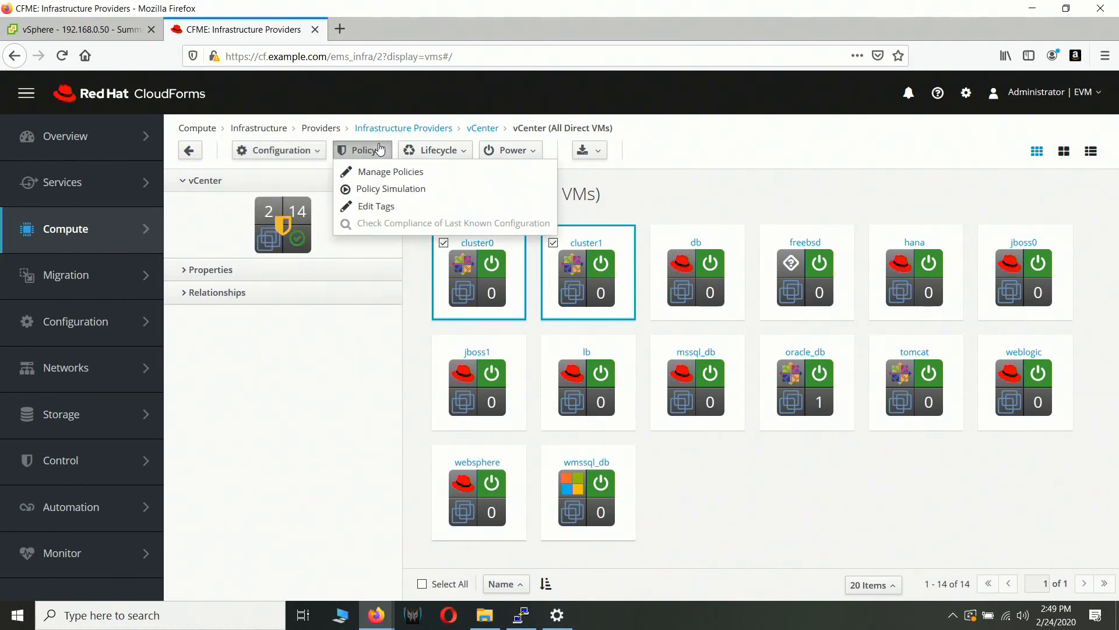
click(368, 206)
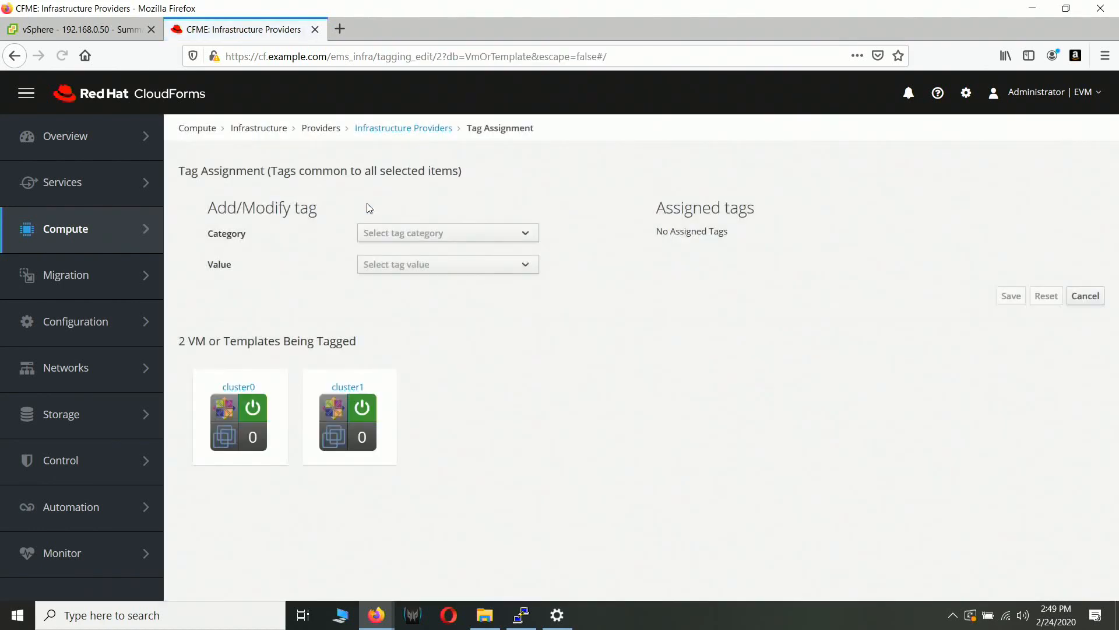
Assign the Exclusions tag with the value Do not Analyze to cluster0 and cluster1, and save the tag edits
click(399, 244)
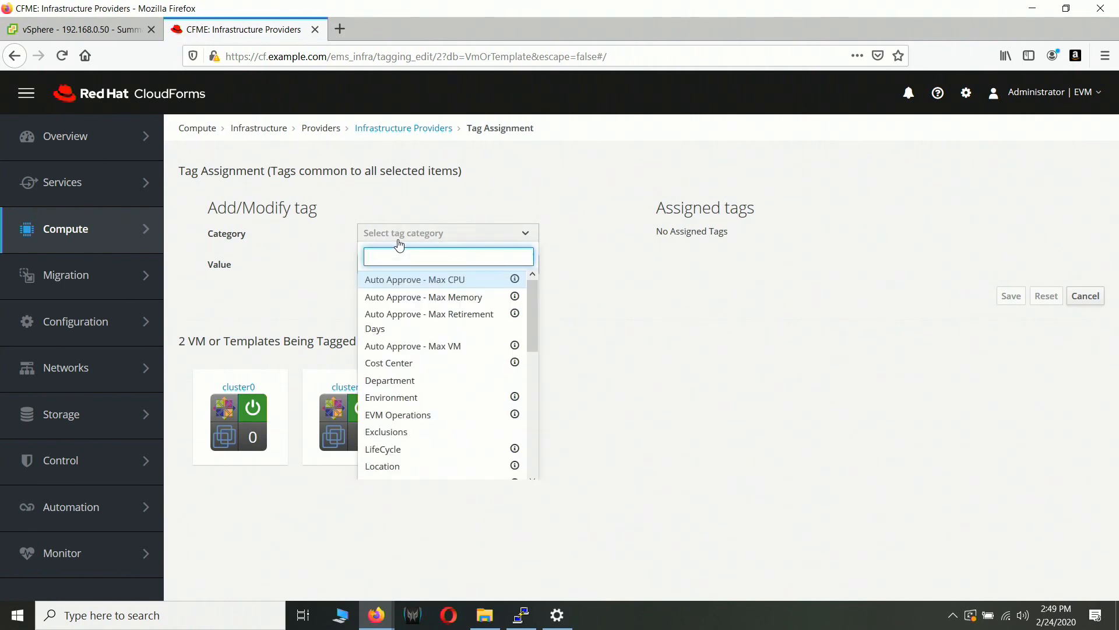
click(378, 436)
click(506, 267)
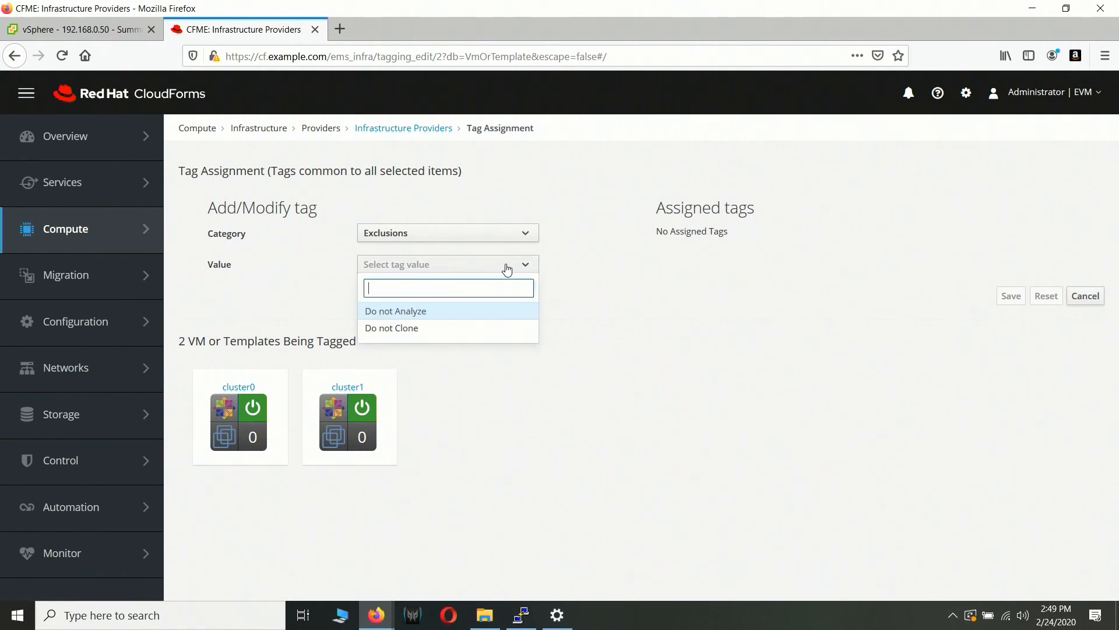
click(424, 315)
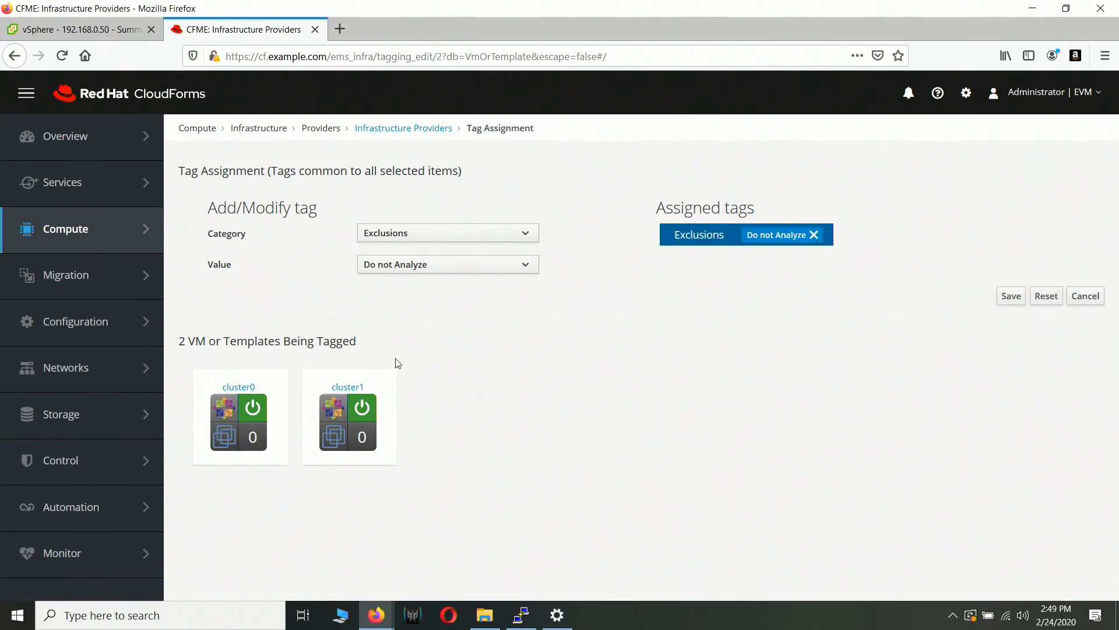
click(1011, 295)
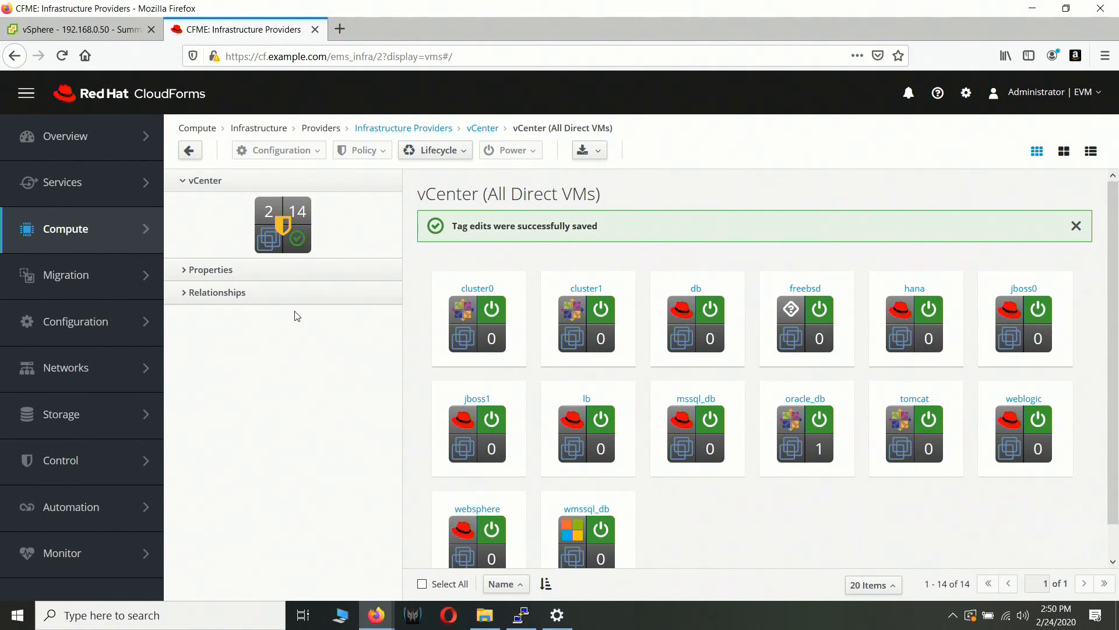
mouse_move(109, 517)
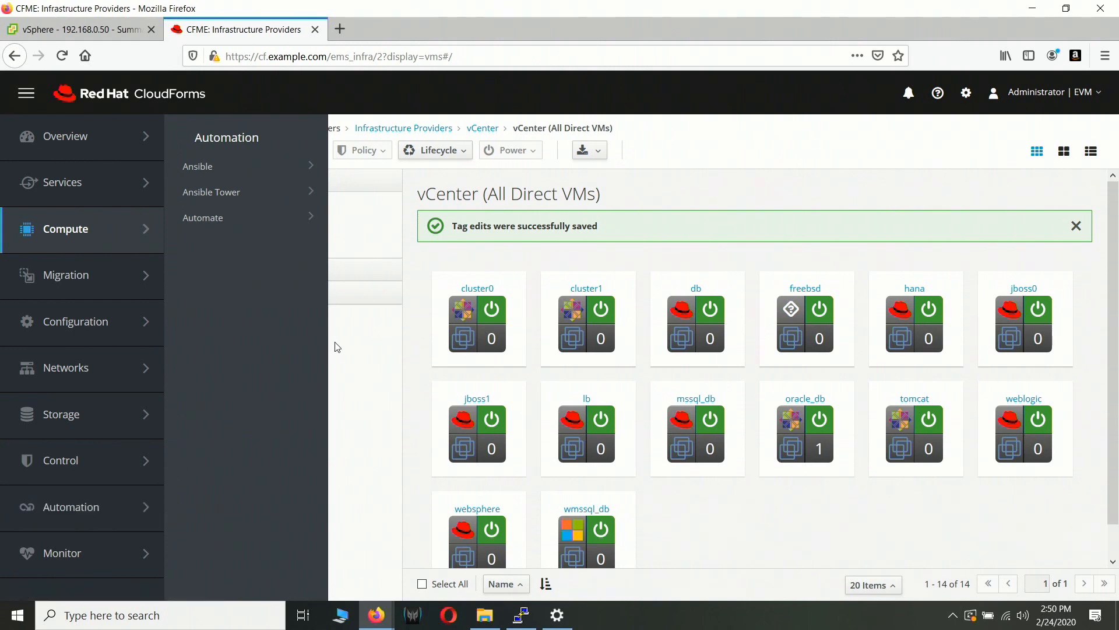
Open the advanced configuration of the EVM server and search the page for "migrat" to locate the migration analytics setting
mouse_move(118, 284)
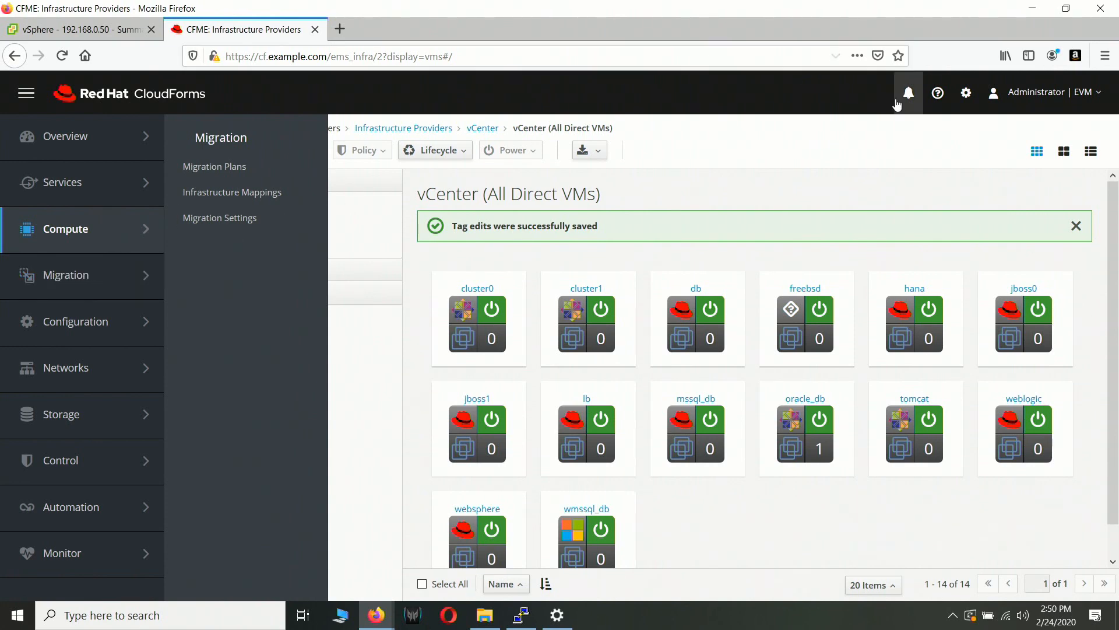
click(966, 94)
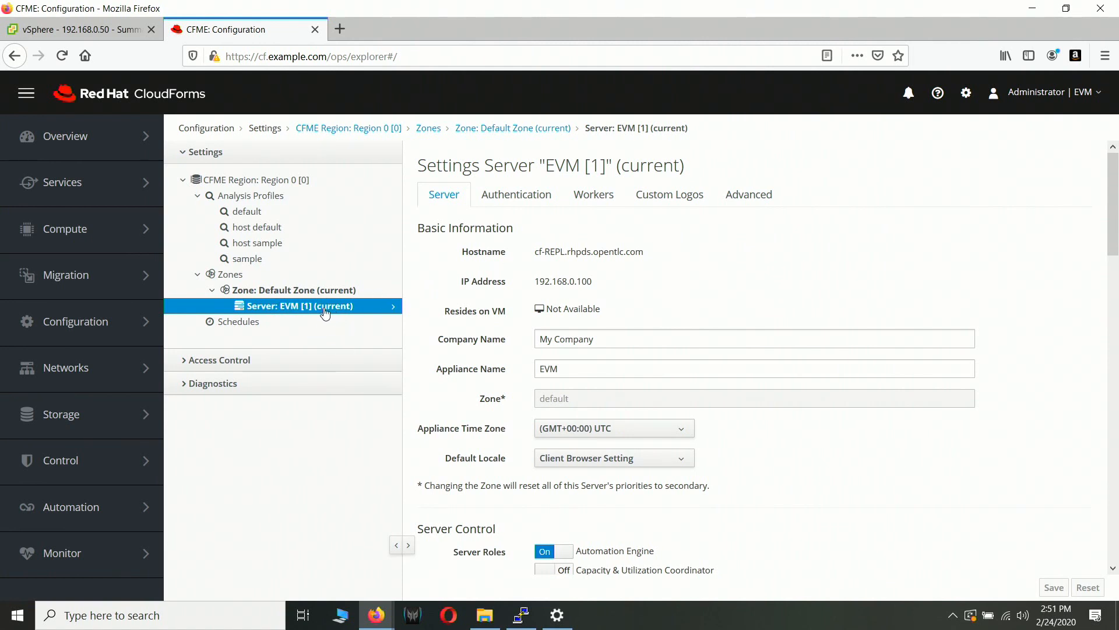
click(753, 198)
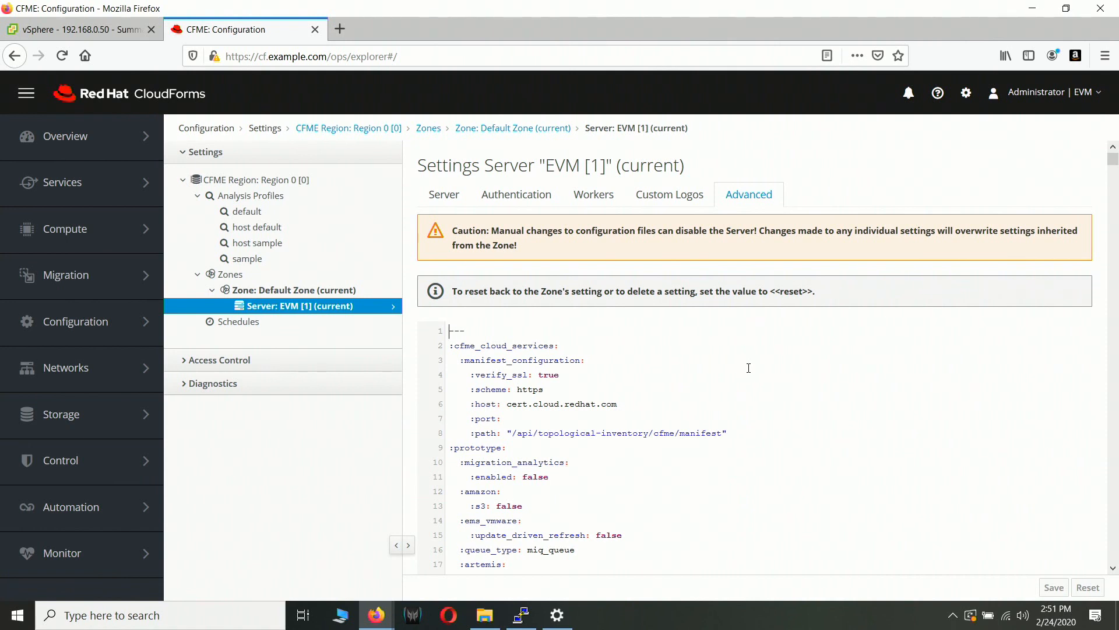
key(ctrl+f)
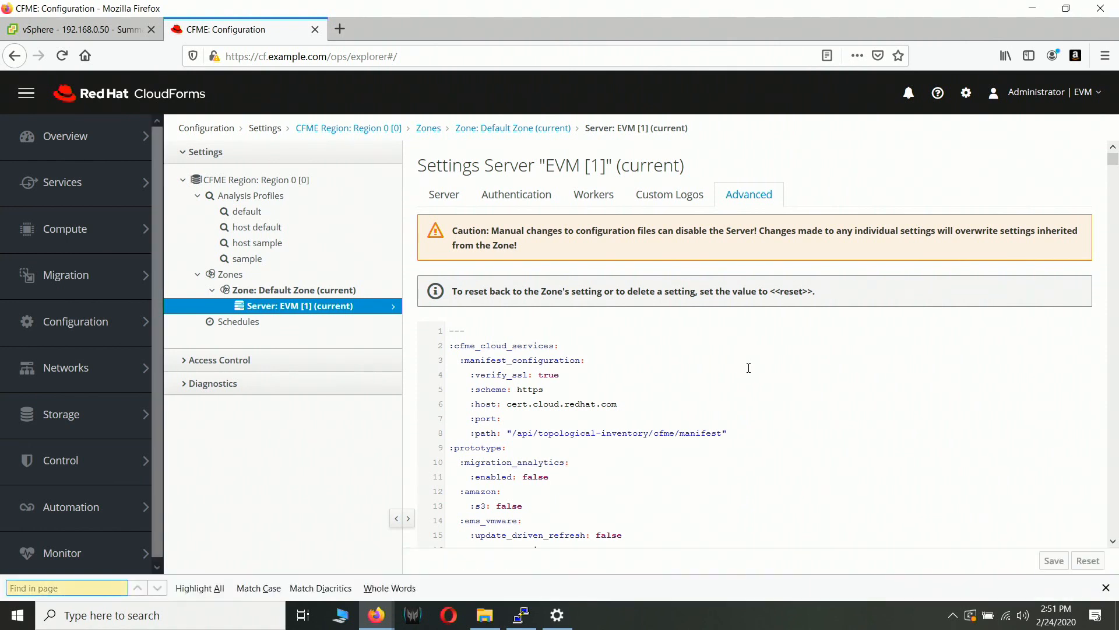
text(migrat)
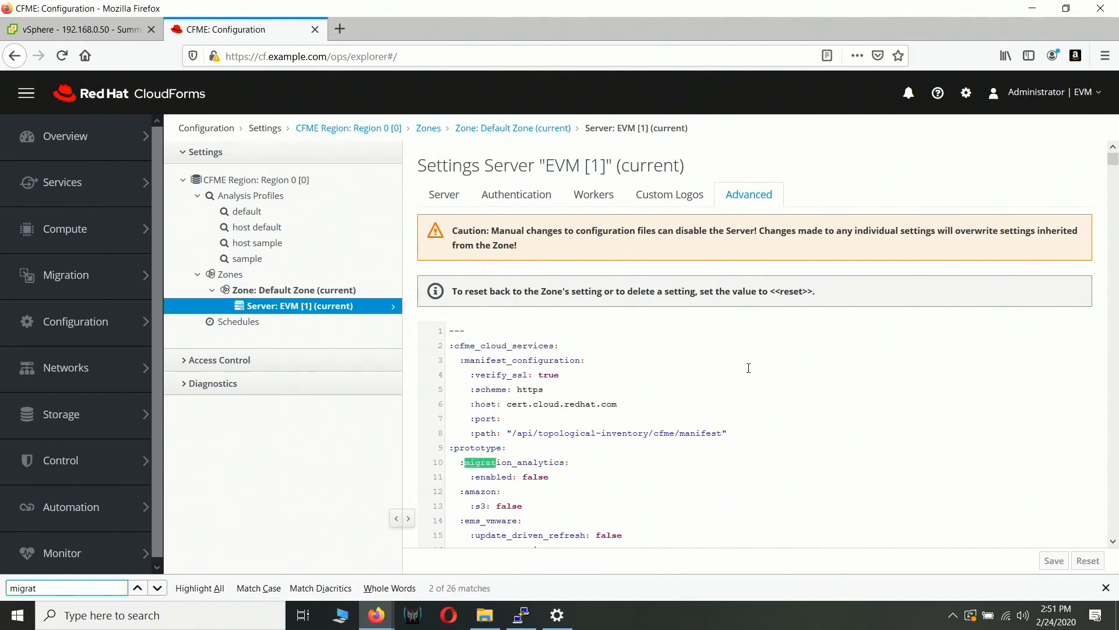
Set enabled under migration_analytics to true, save the configuration and switch to the PuTTY session
drag(549, 478, 525, 478)
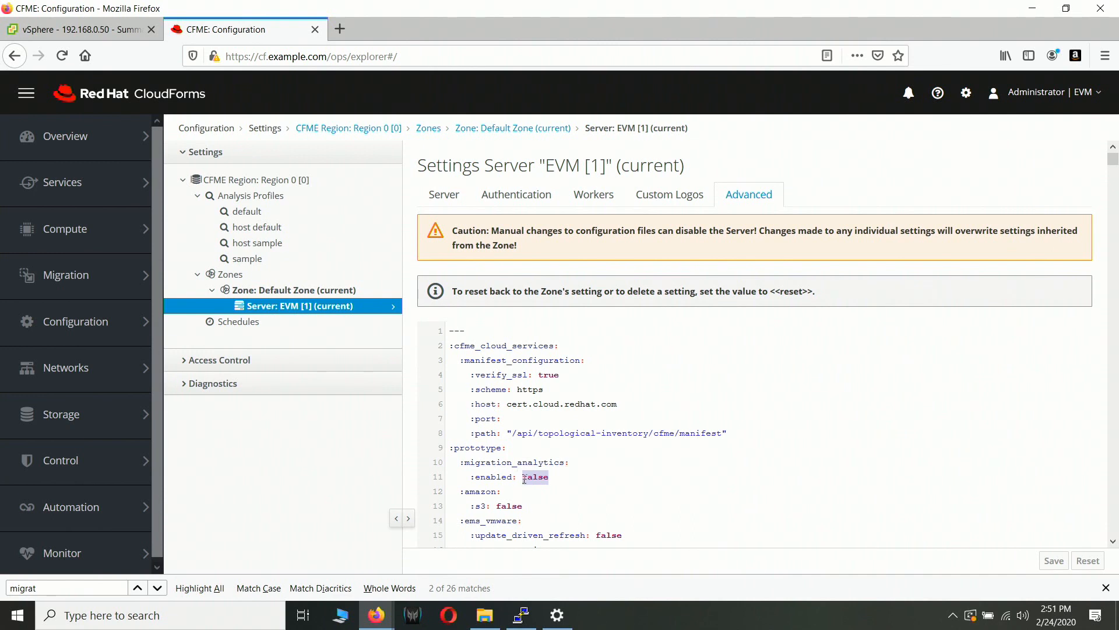
text(true)
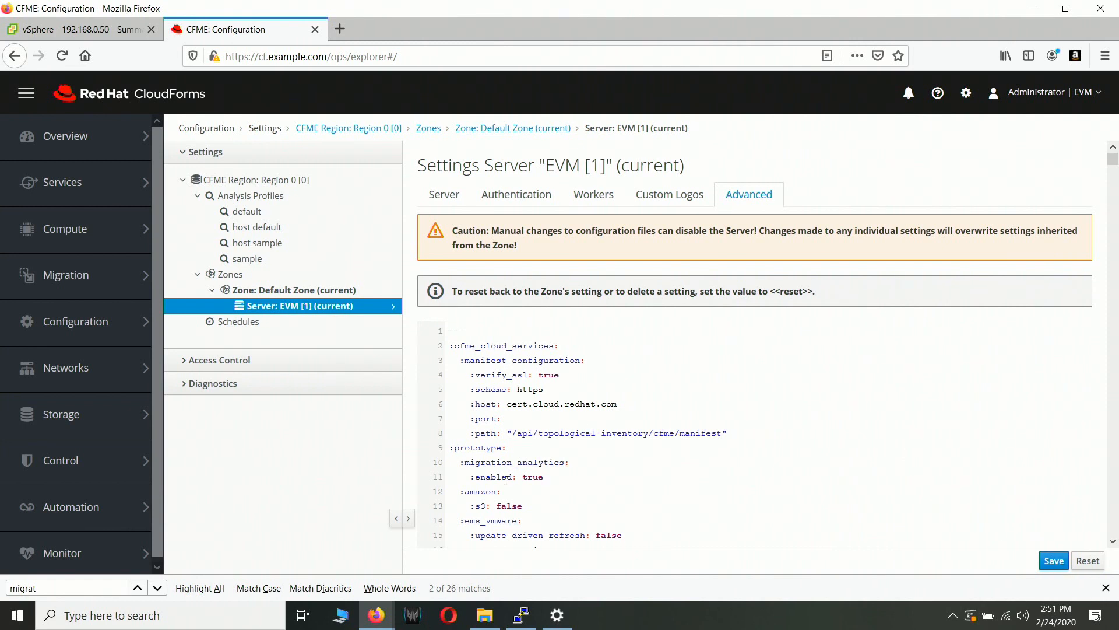
click(1051, 560)
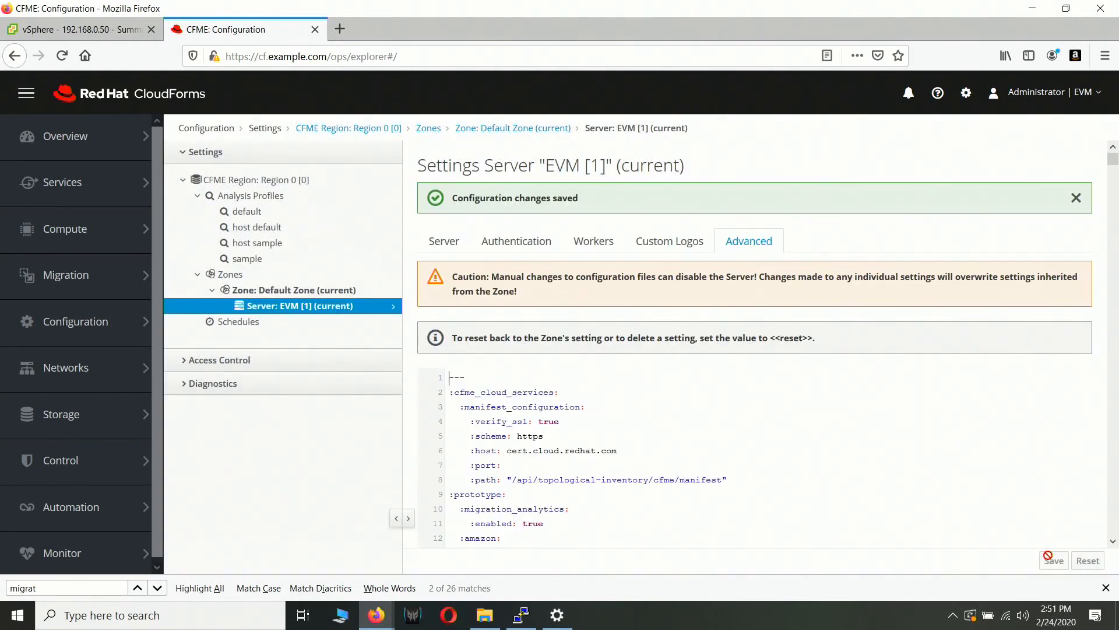
click(522, 618)
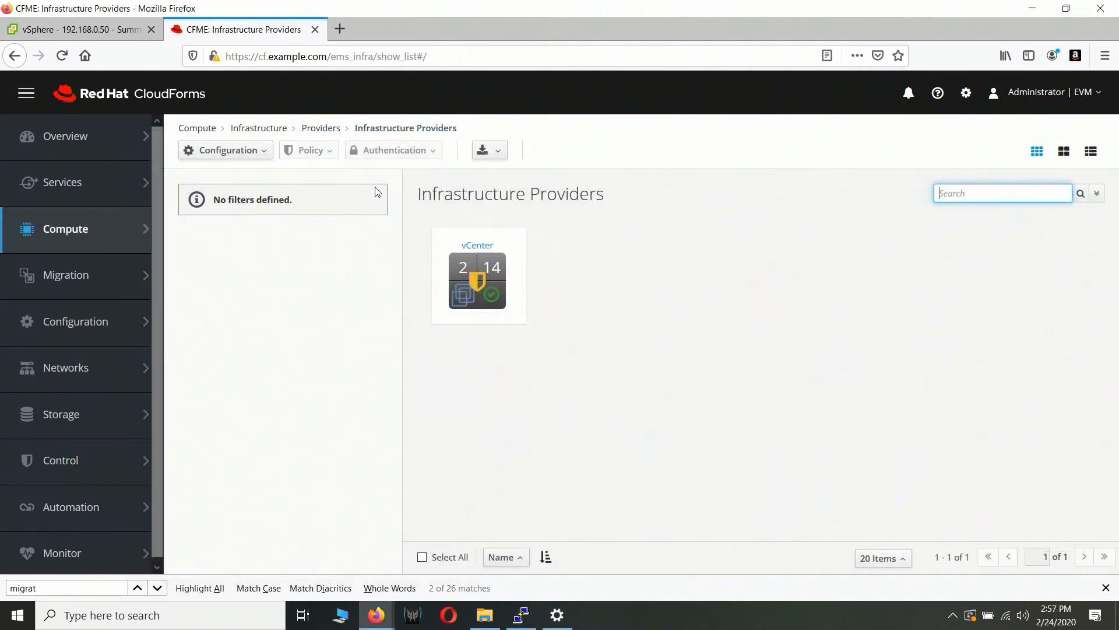
Open the vCenter infrastructure provider and list its VMs
mouse_move(117, 284)
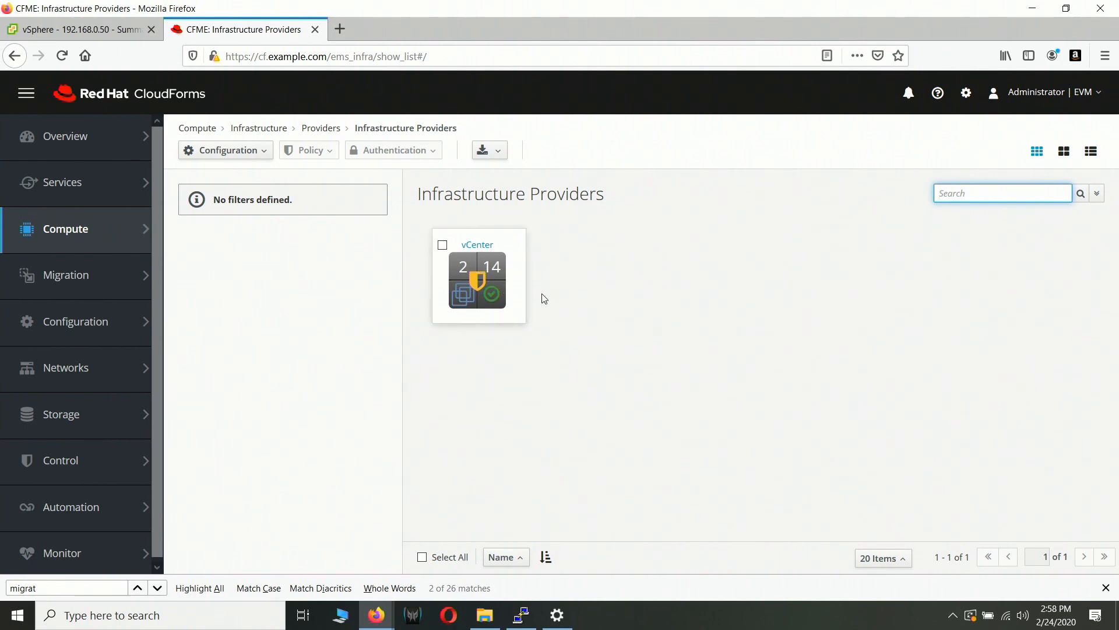
click(478, 245)
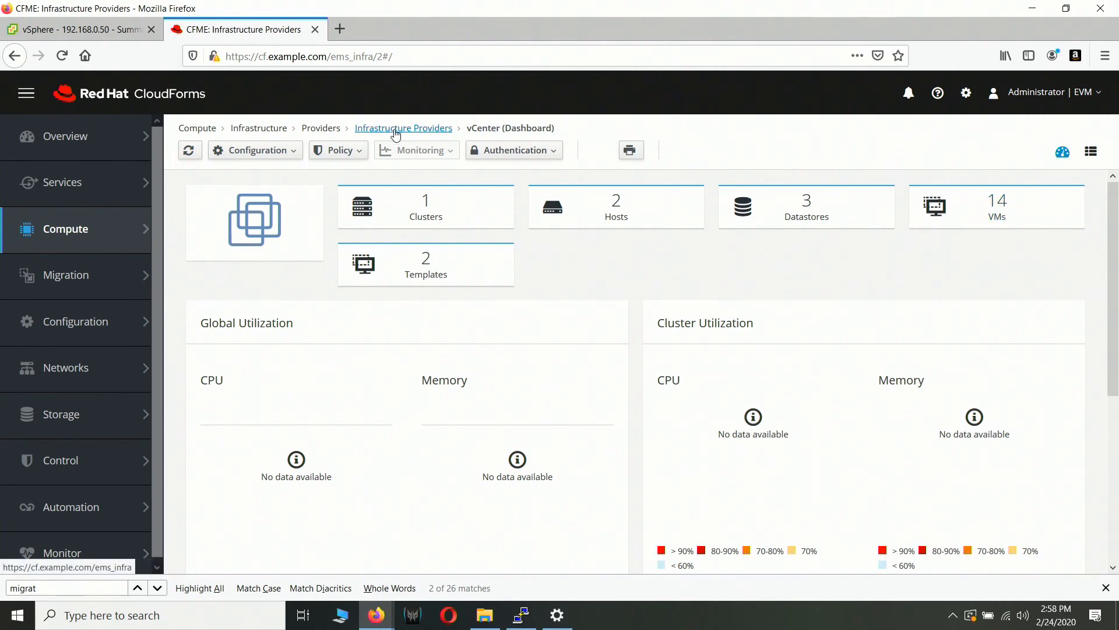
click(995, 204)
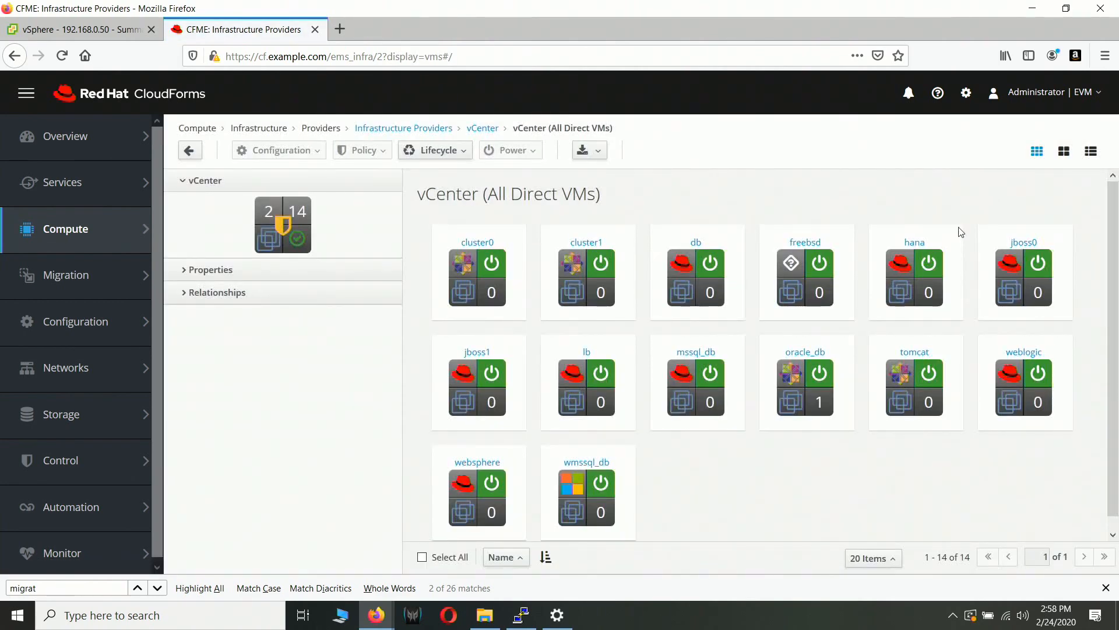
Select all of vCenter's VMs, perform SmartState Analysis on them and dismiss the notification
click(422, 557)
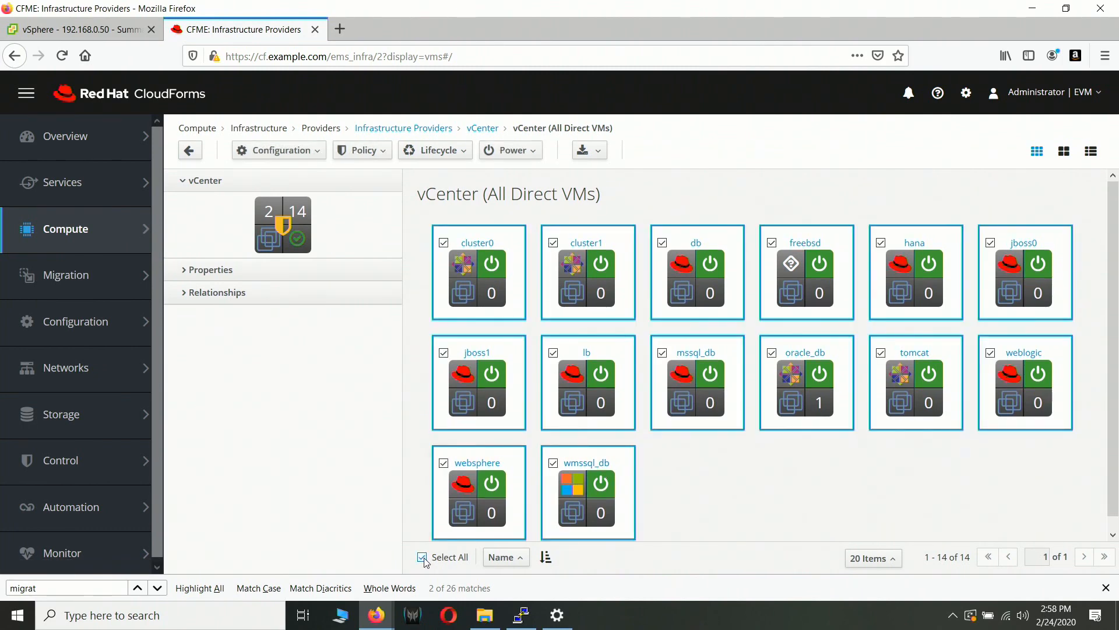
click(304, 156)
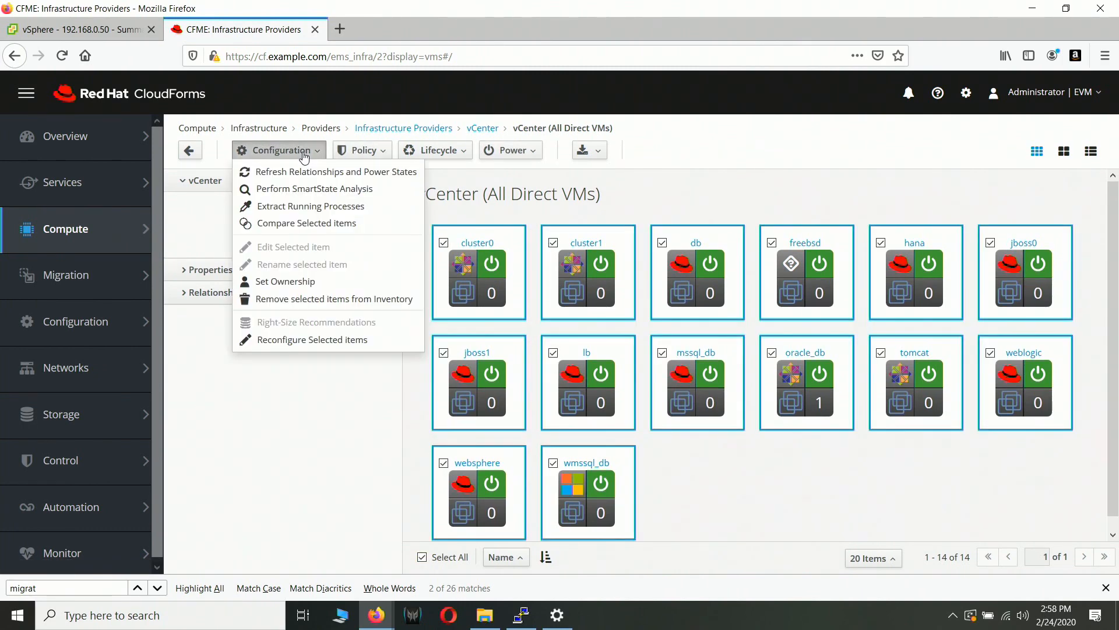
click(301, 190)
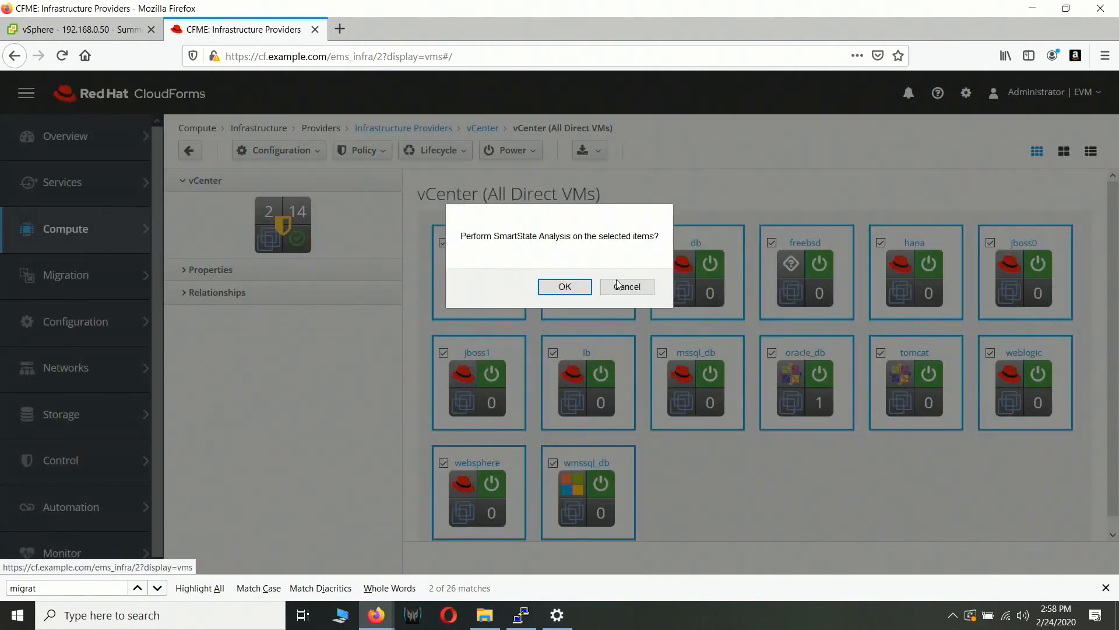
click(554, 286)
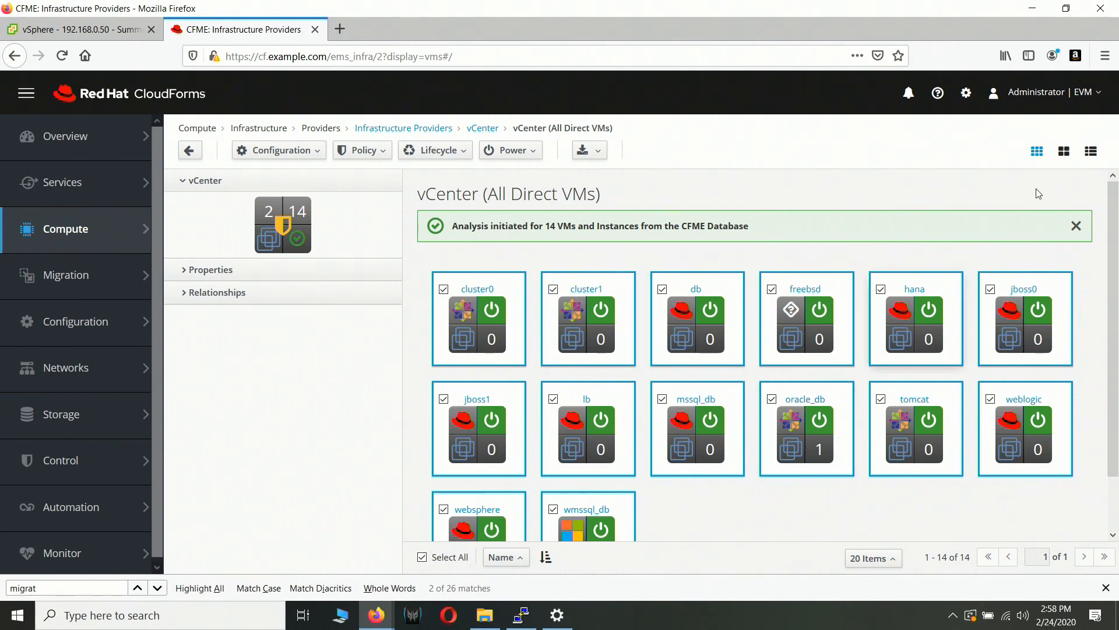
click(1076, 226)
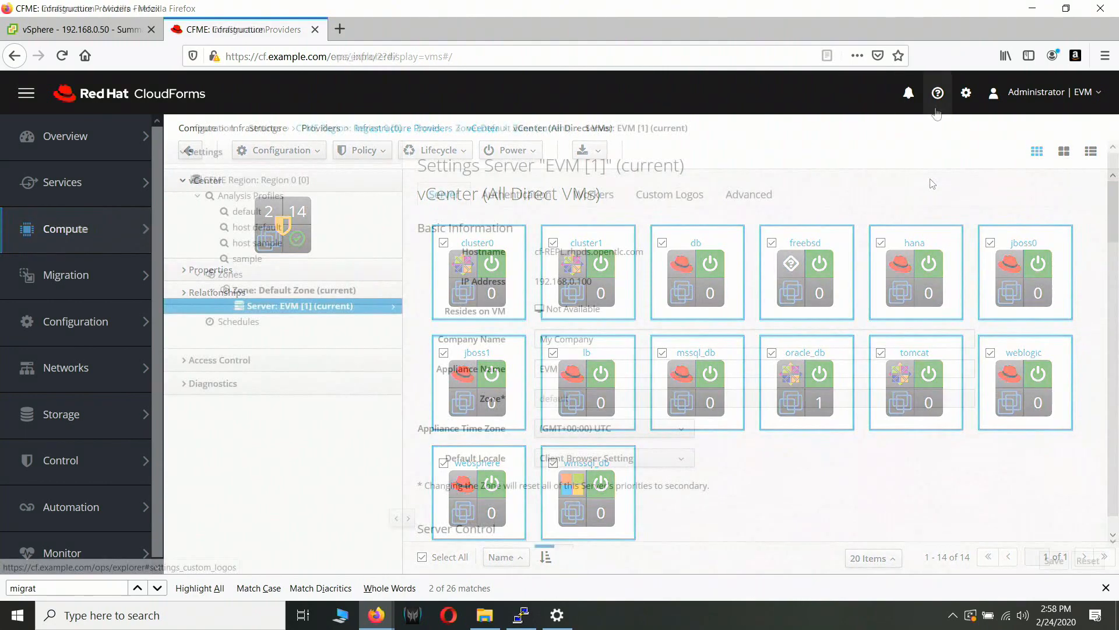
Open the administrator's own task list and examine the tasks created for the VM scans
click(1065, 102)
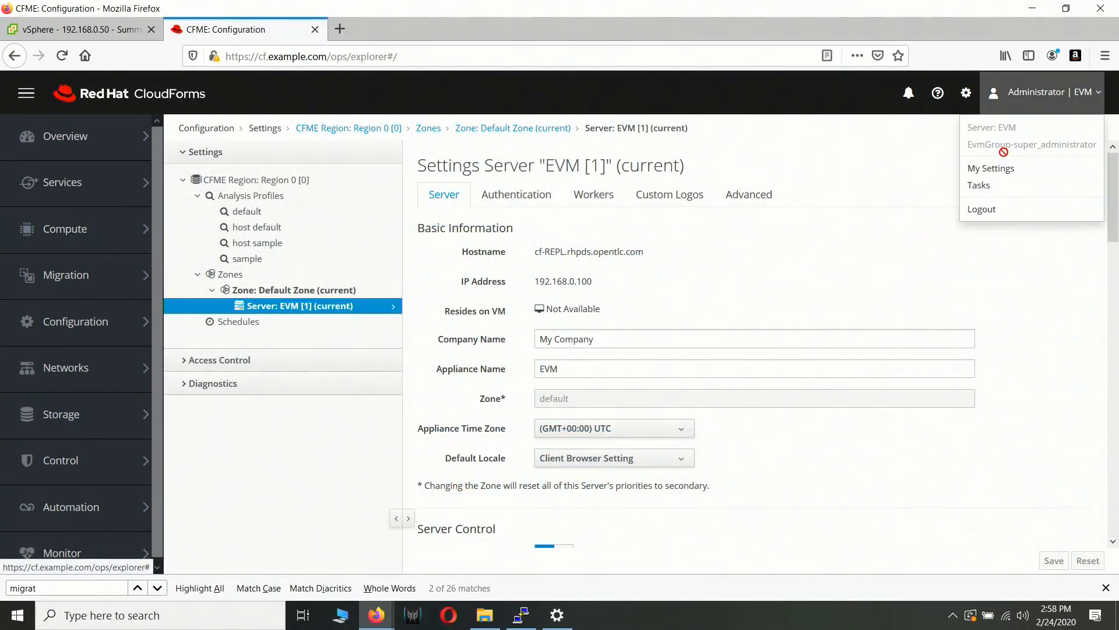
click(986, 185)
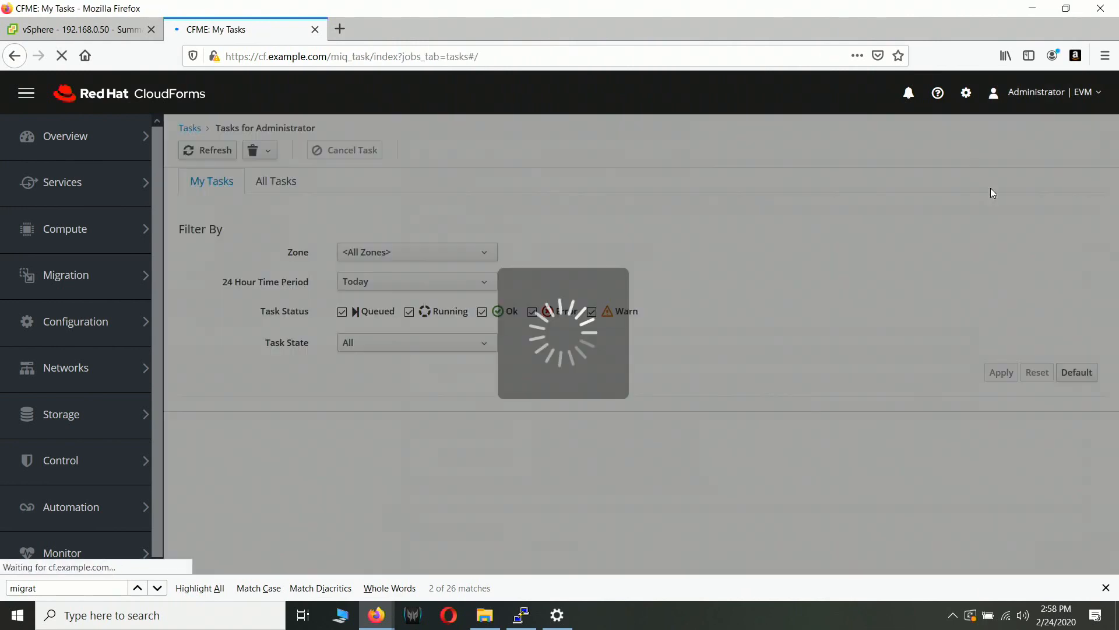
scroll(993, 193, down, 1)
scroll(993, 193, down, 5)
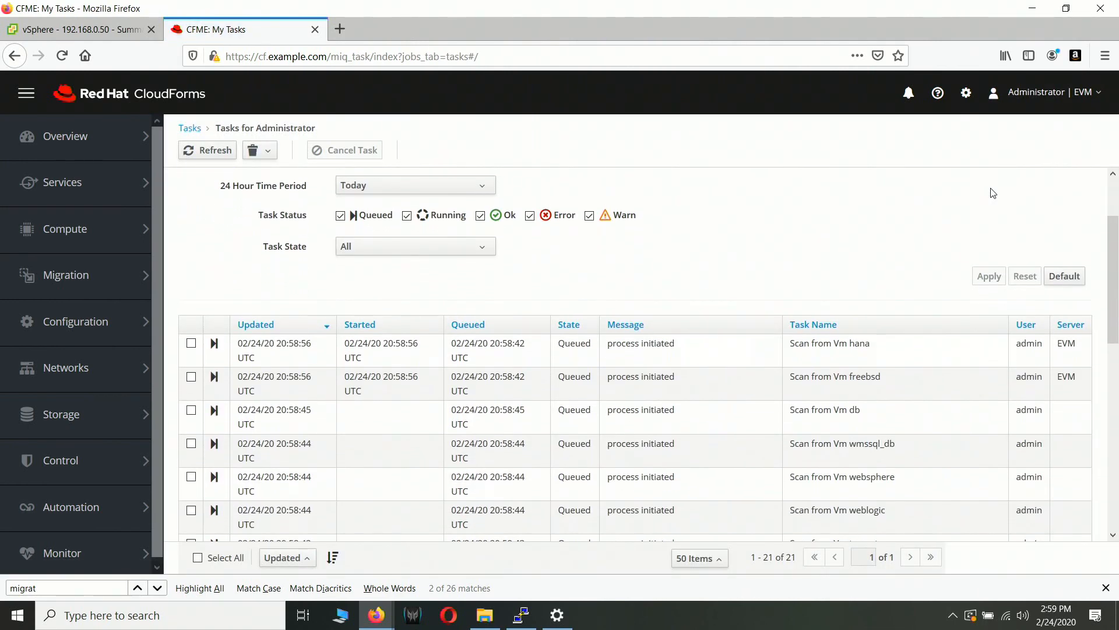
scroll(993, 193, down, 4)
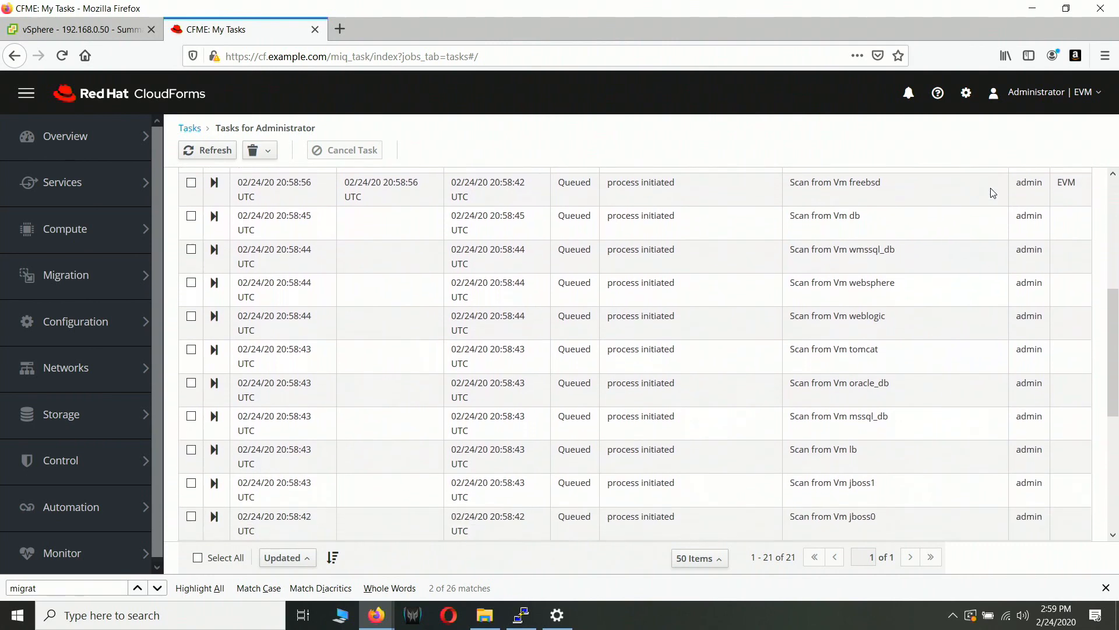
scroll(993, 193, down, 1)
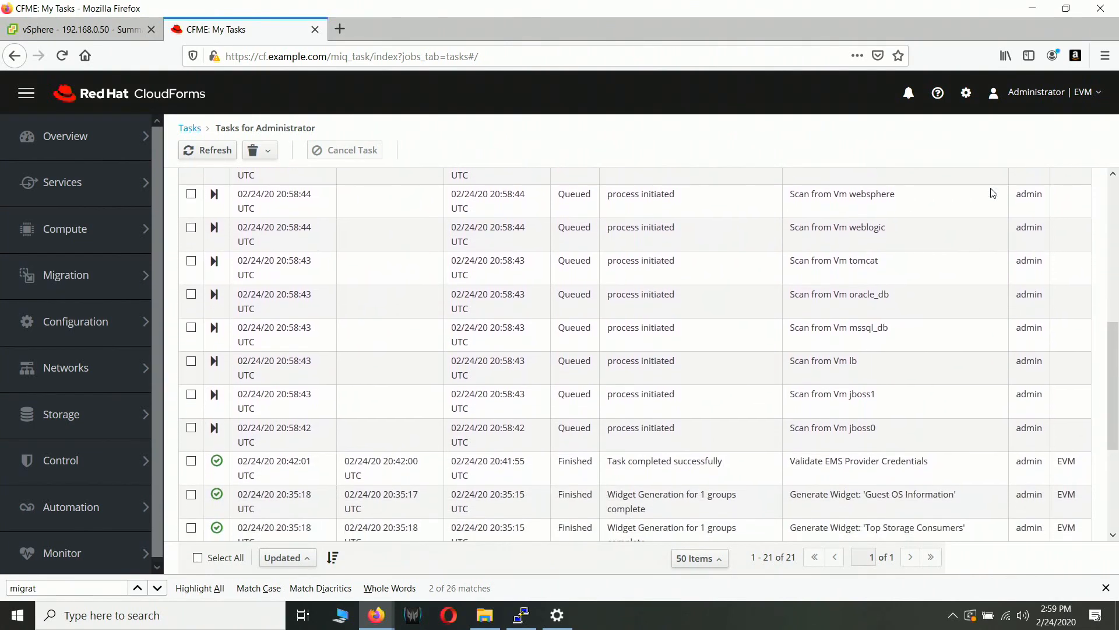
scroll(992, 193, down, 2)
scroll(992, 193, up, 6)
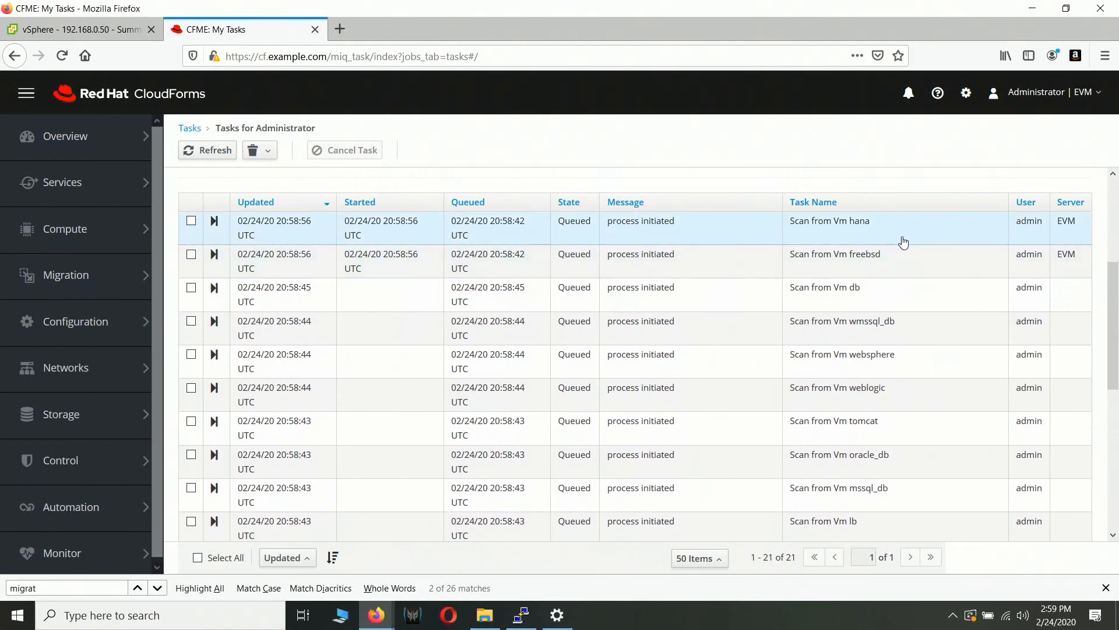
scroll(897, 399, down, 3)
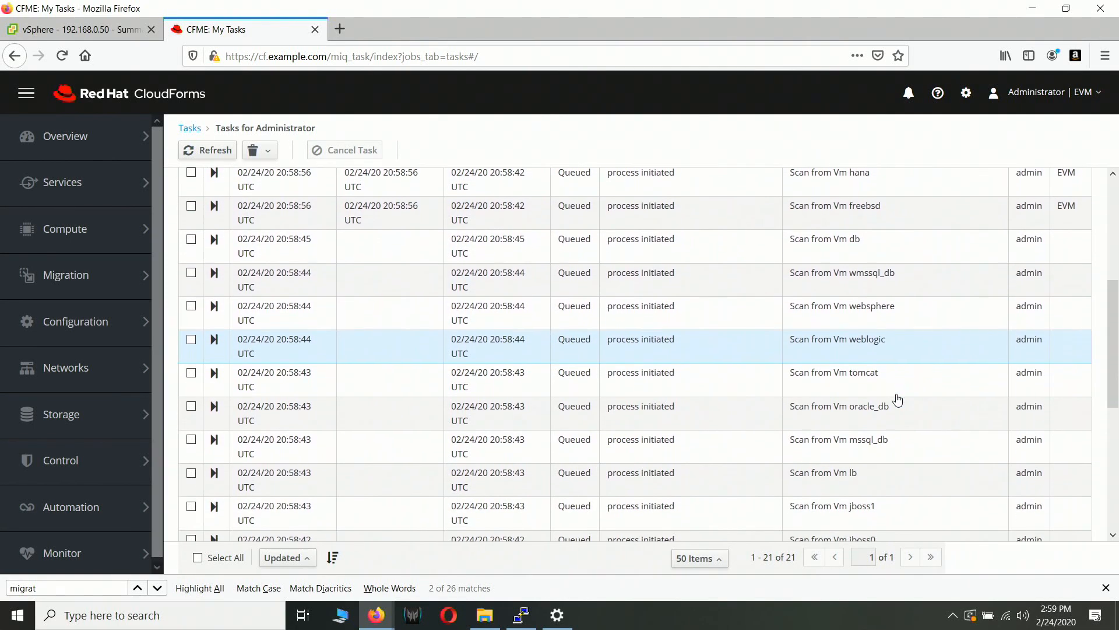
scroll(897, 400, down, 1)
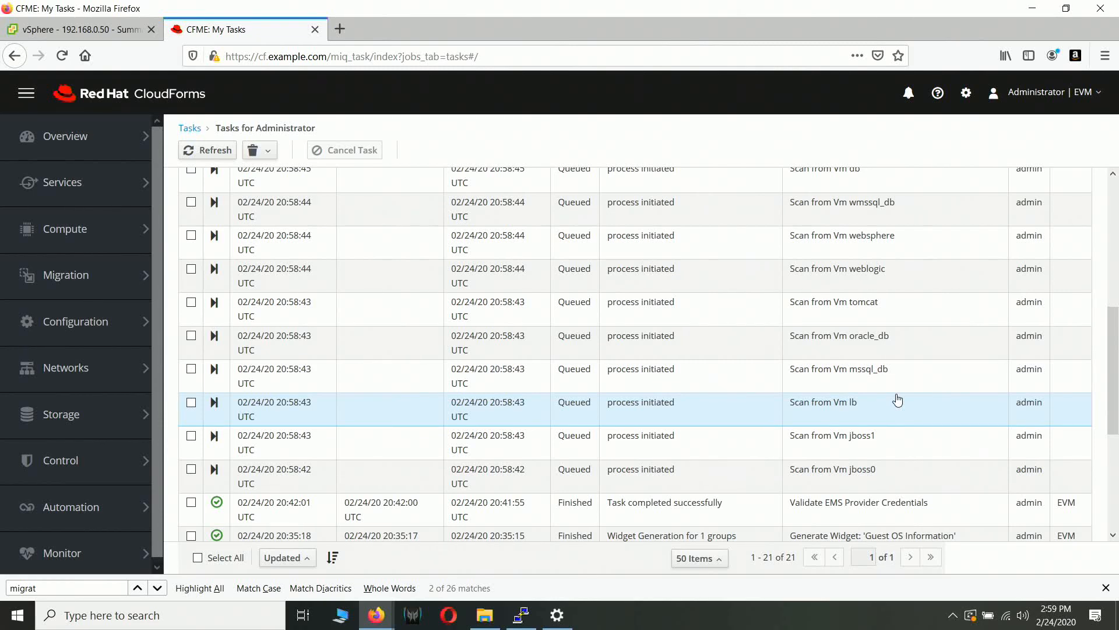
scroll(897, 399, up, 5)
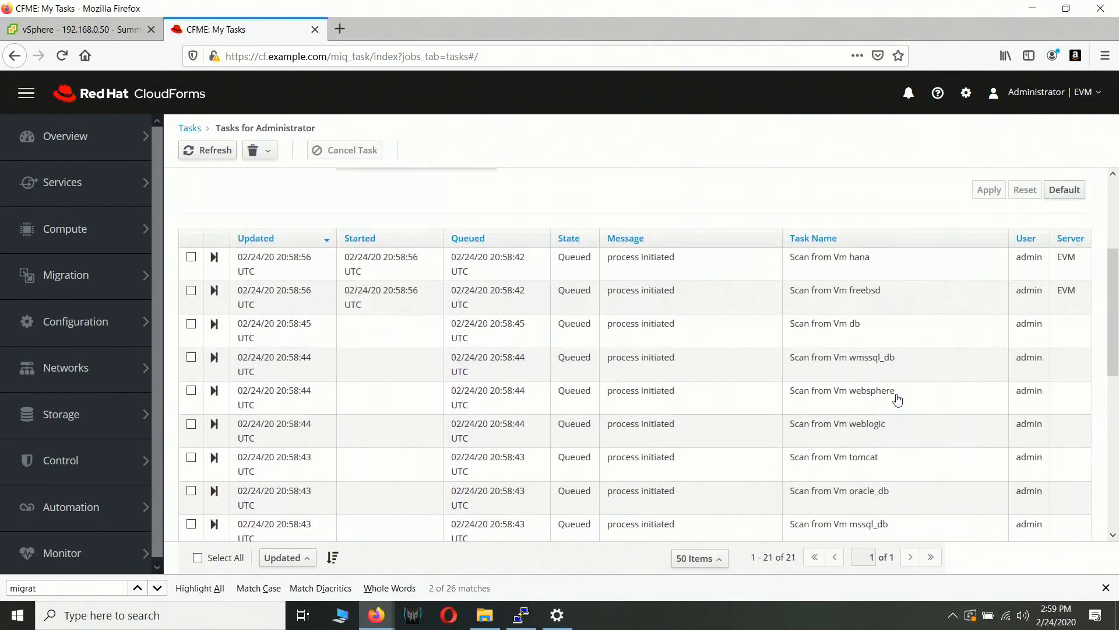
scroll(898, 399, up, 5)
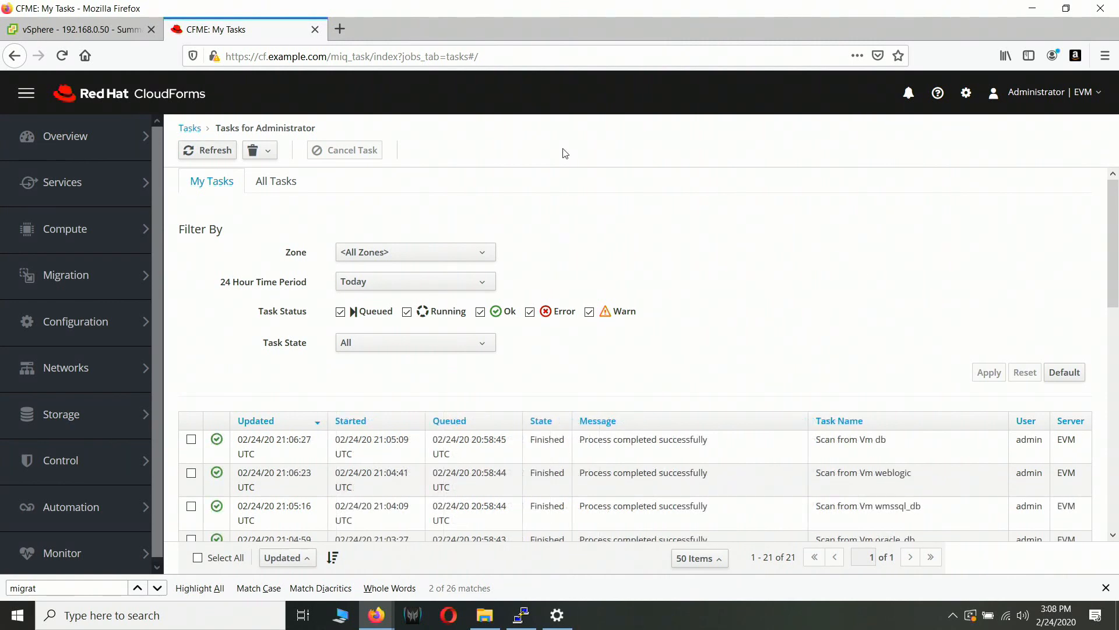
Review the state and message of each VM scan task, including the scan of the freebsd VM
scroll(736, 265, down, 5)
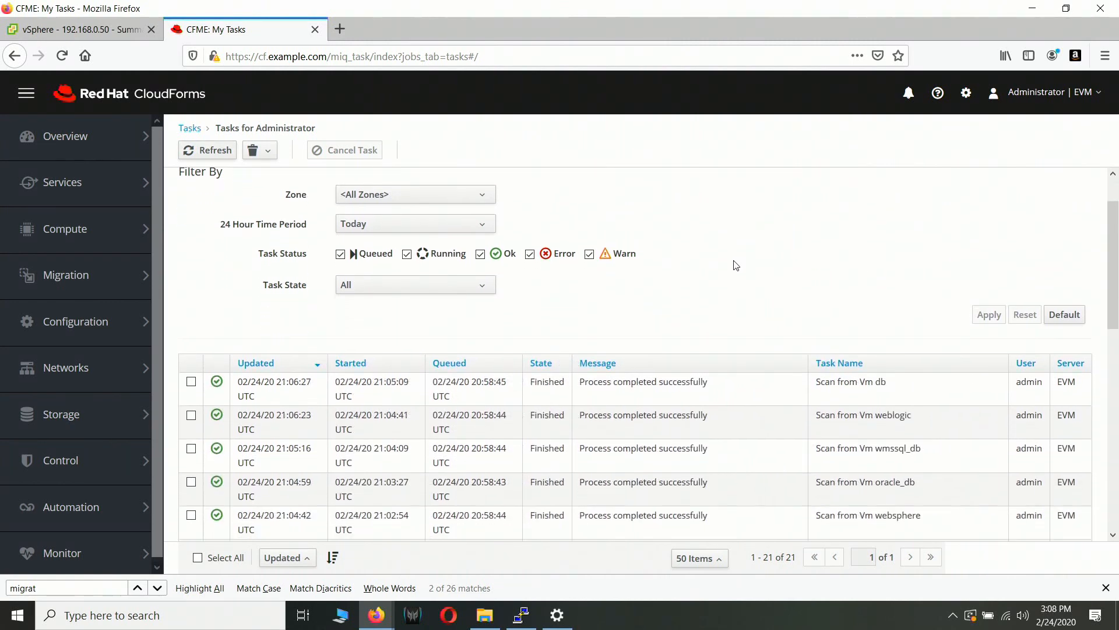
scroll(734, 265, down, 3)
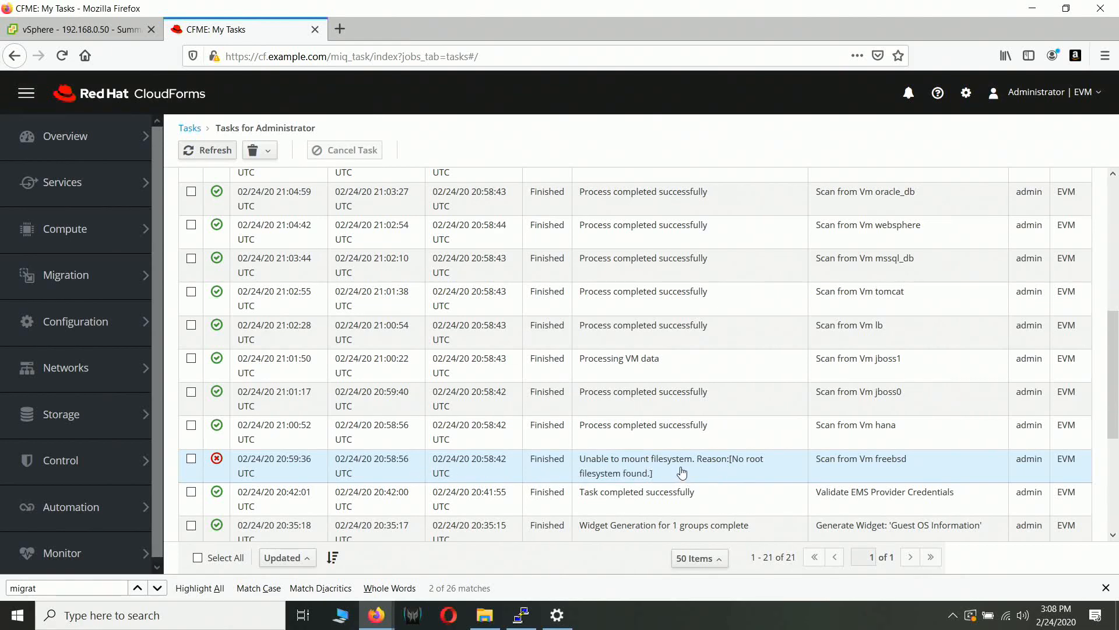
scroll(682, 472, down, 1)
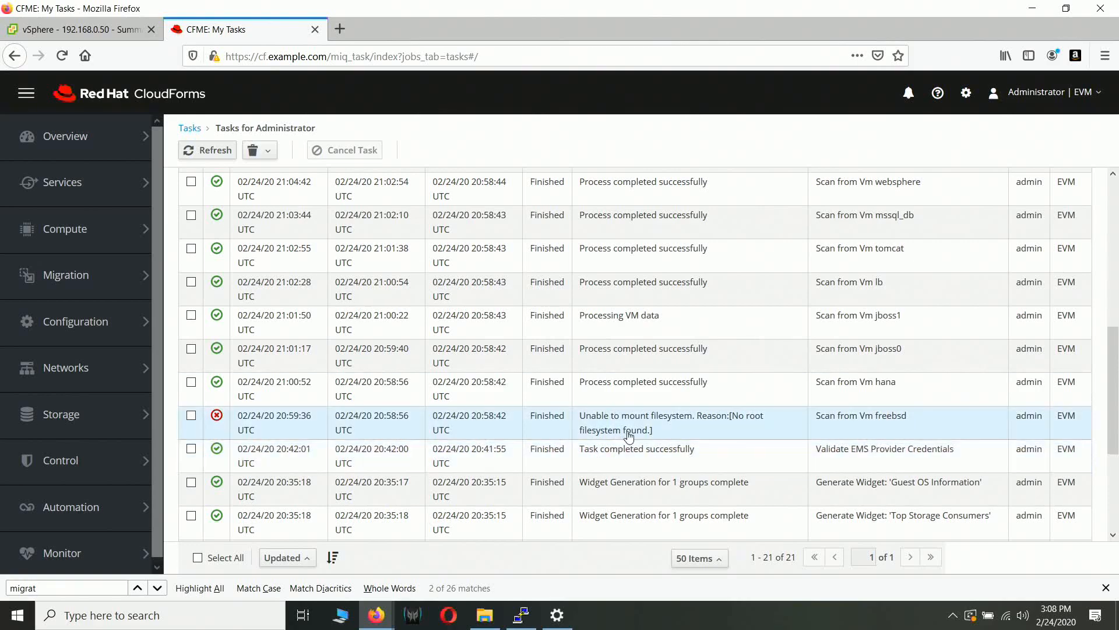
scroll(630, 428, up, 6)
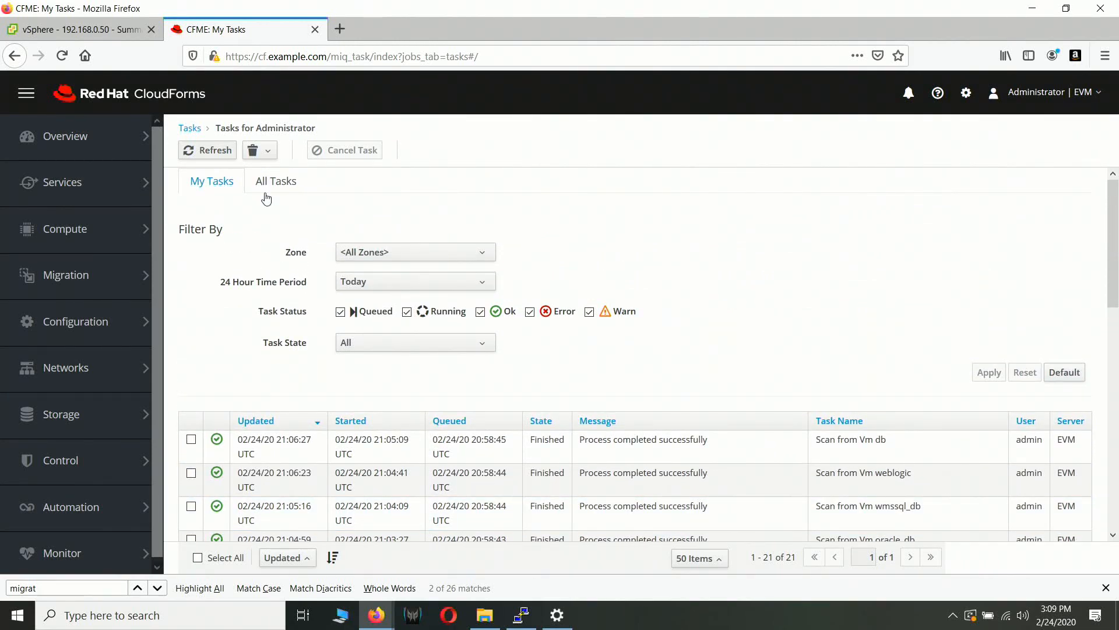
Open Migration Analytics, get started with the environment summary and expand the provider summary for vCenter
mouse_move(99, 281)
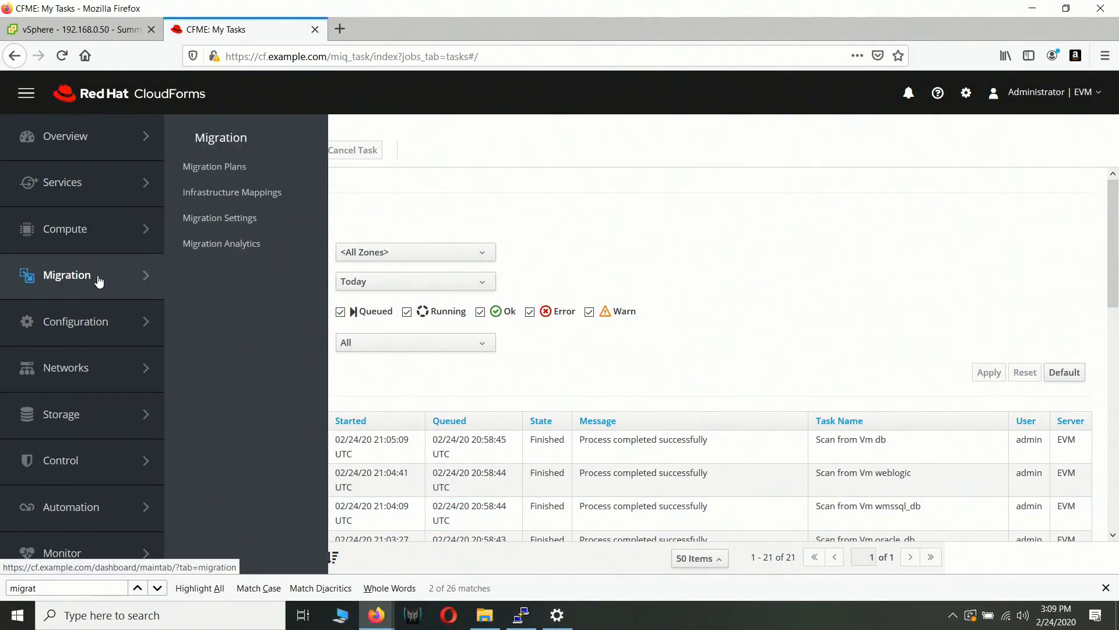
click(203, 243)
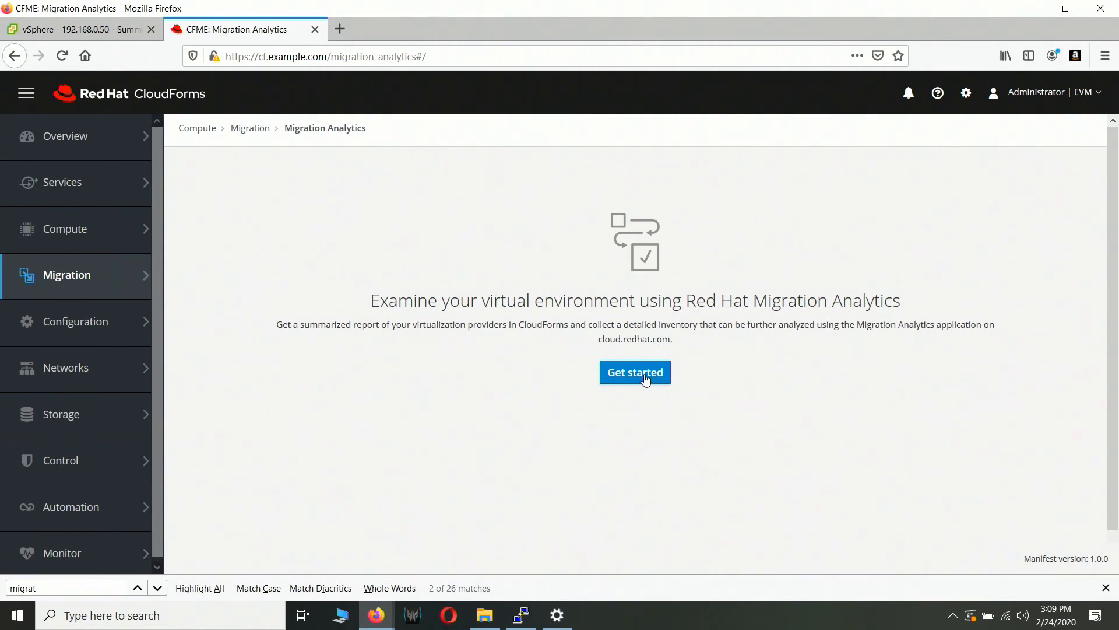
click(646, 380)
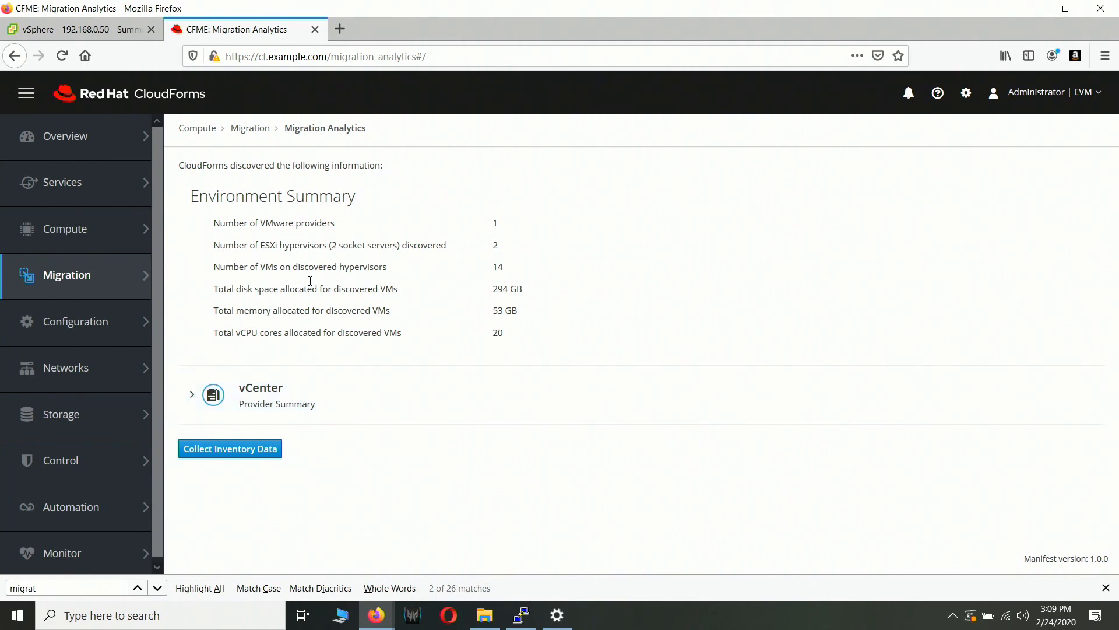
click(194, 398)
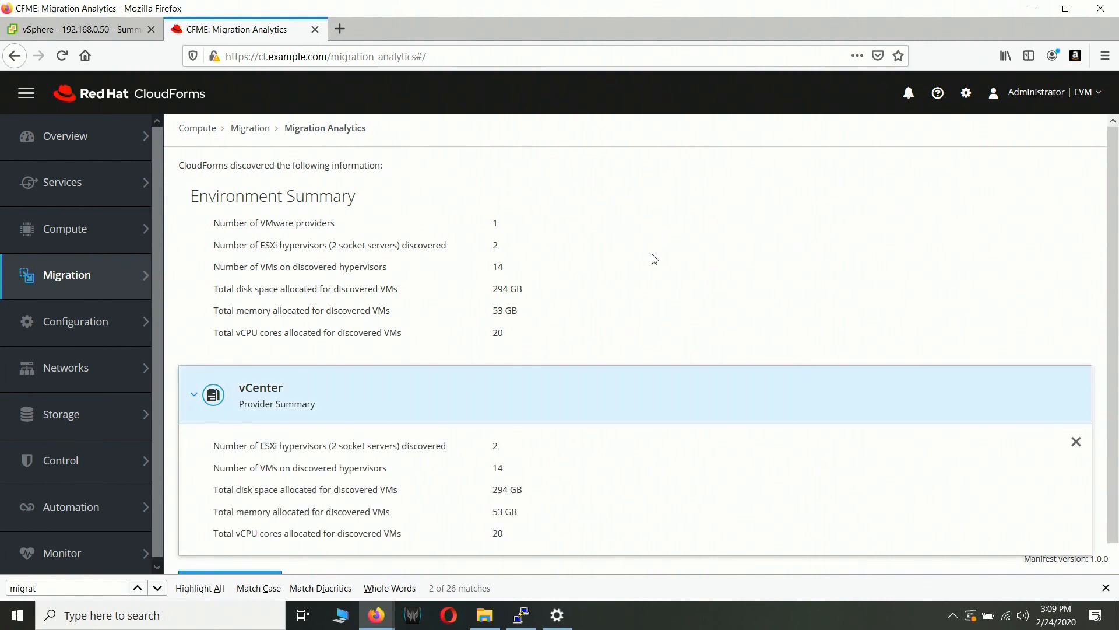
Close the vCenter provider summary and collect inventory data for the vCenter provider with the Detailed data option
scroll(655, 259, down, 1)
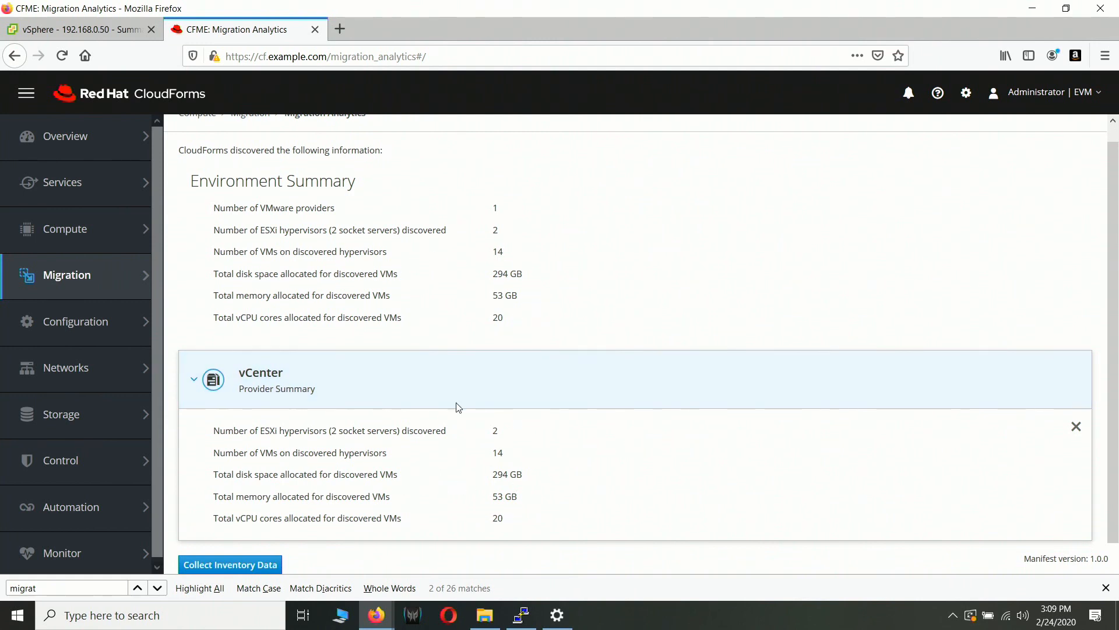
click(1076, 426)
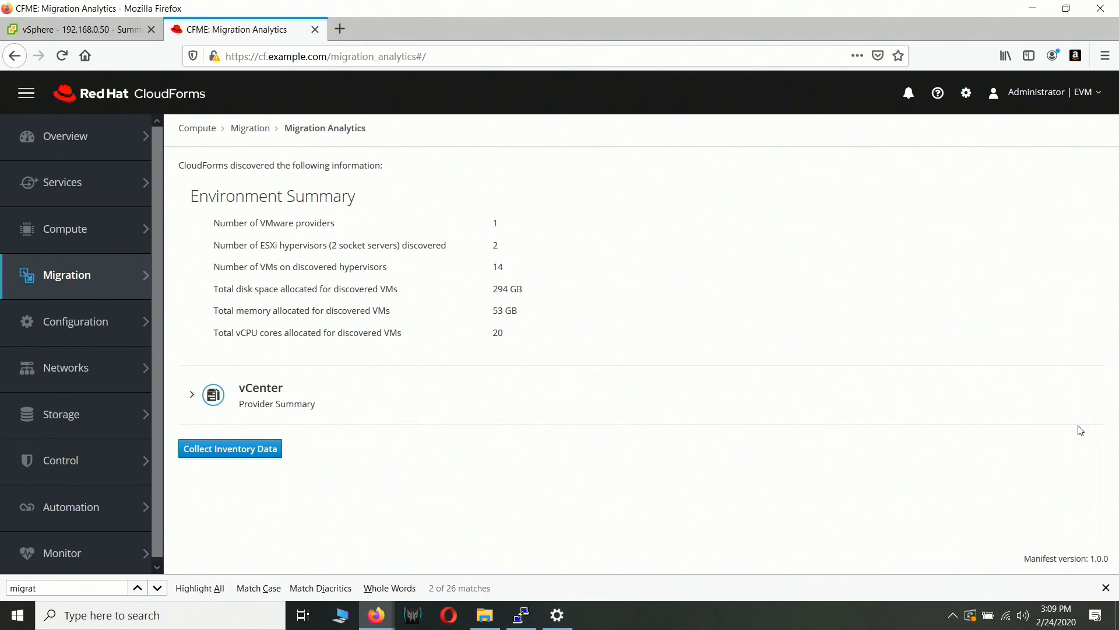
click(227, 451)
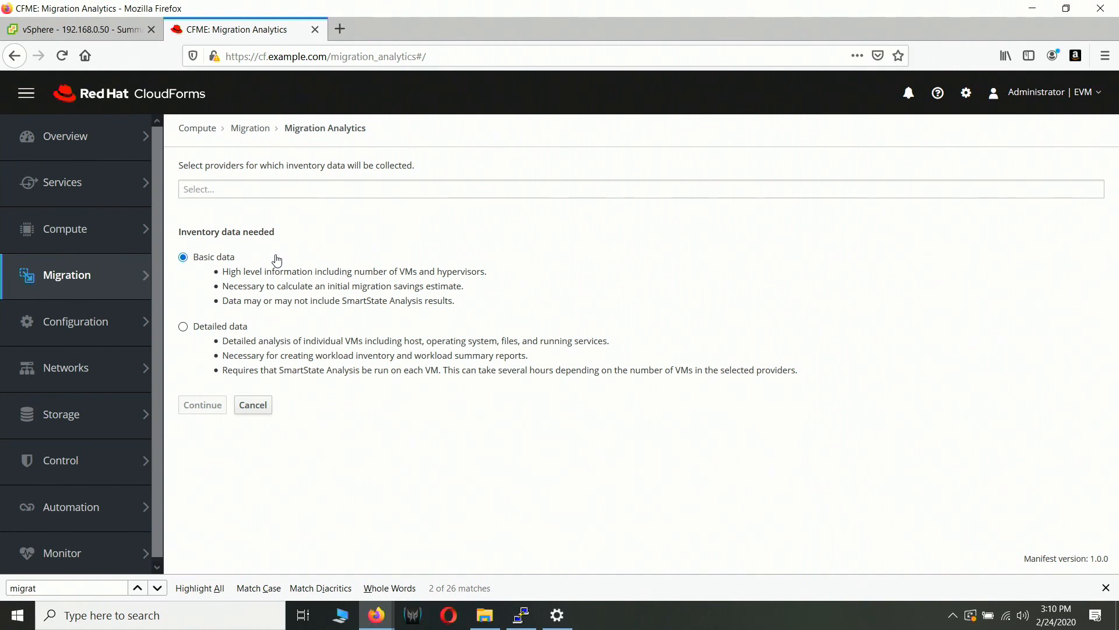
click(184, 327)
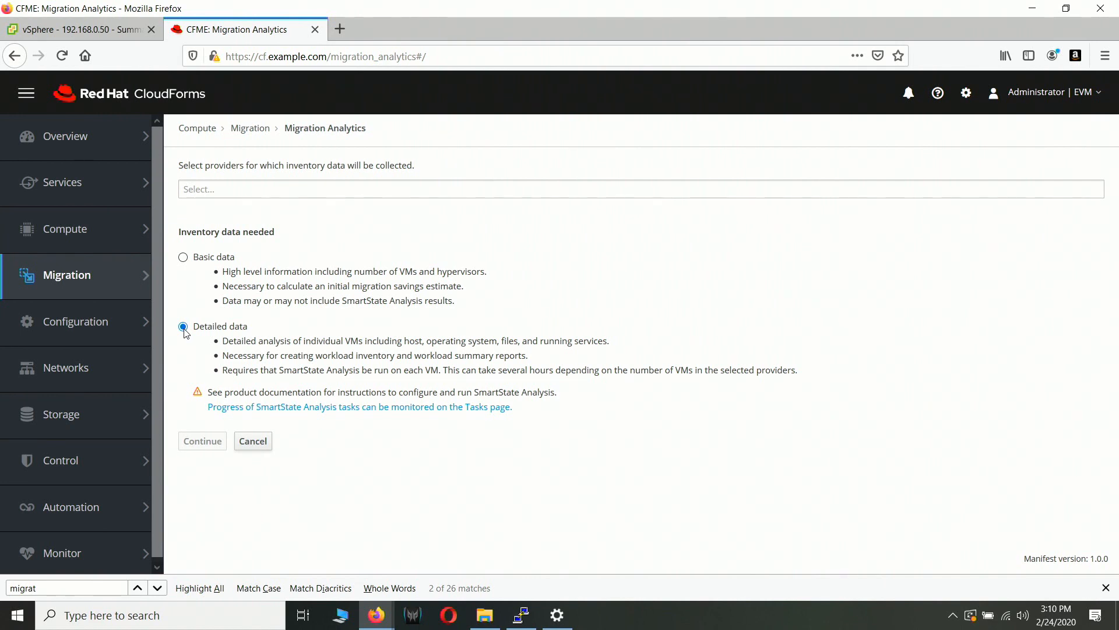
click(283, 192)
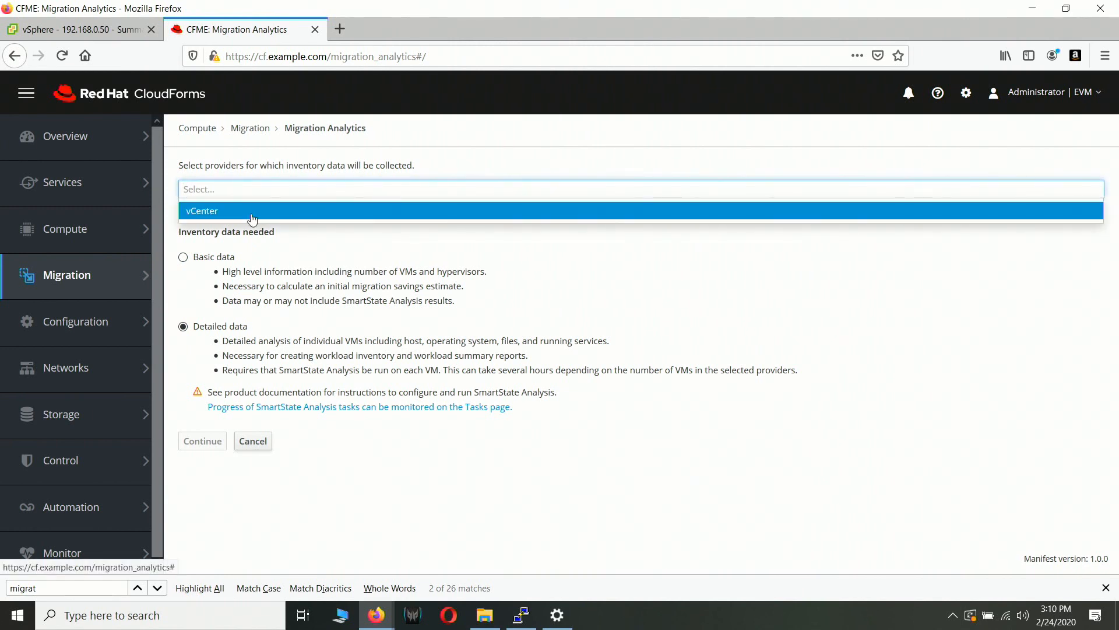
click(254, 218)
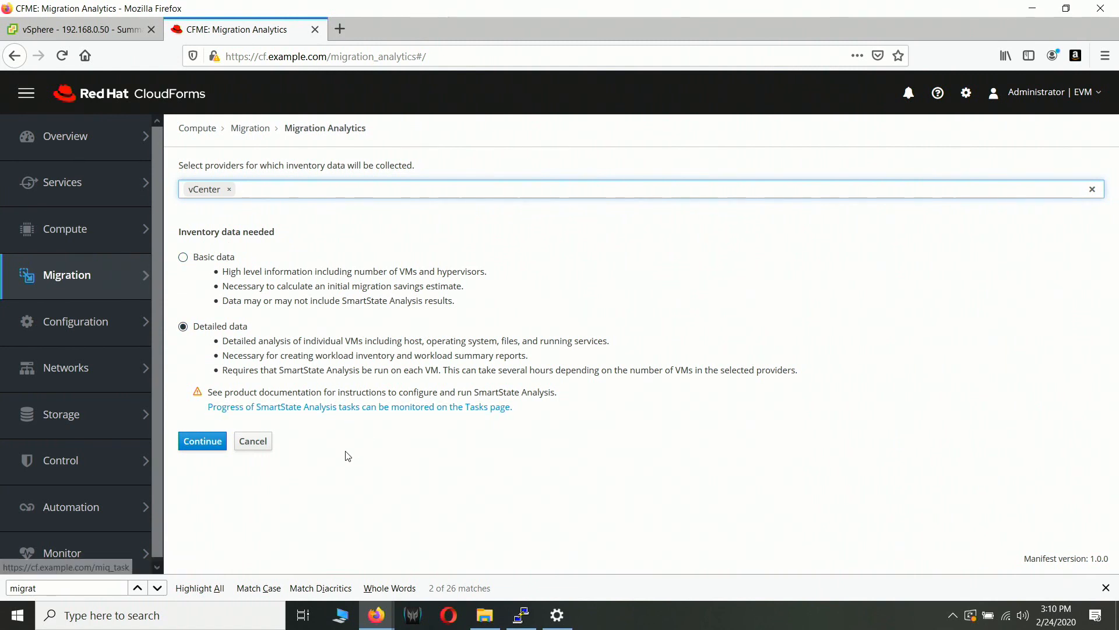
click(198, 444)
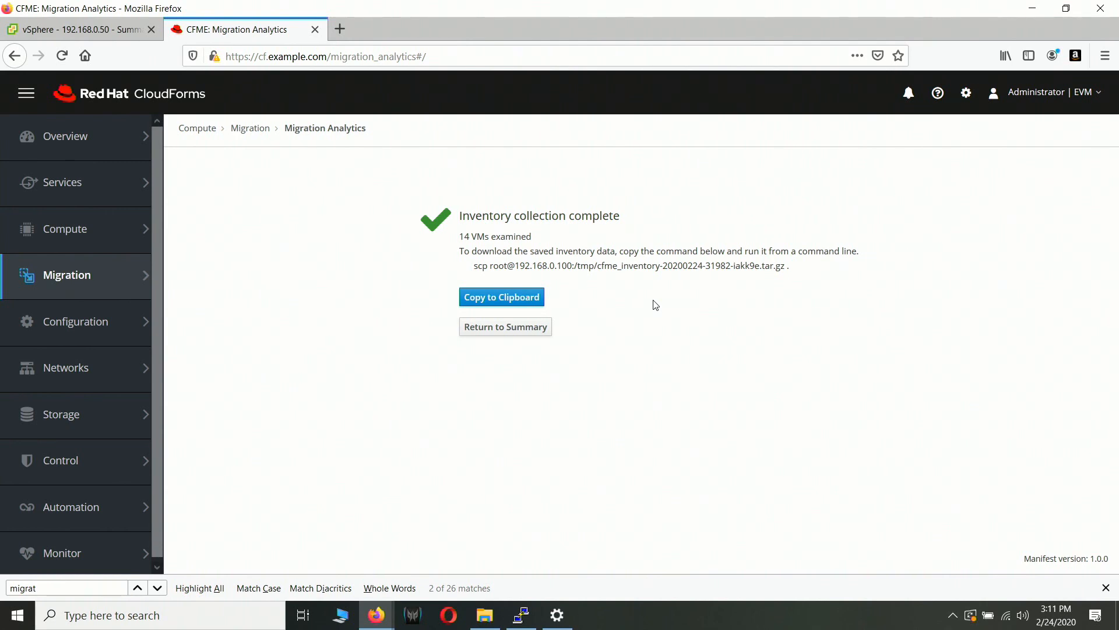
Switch to the other Firefox window showing cloud.redhat.com/beta and log in to the Red Hat account with the prefilled credentials
click(387, 614)
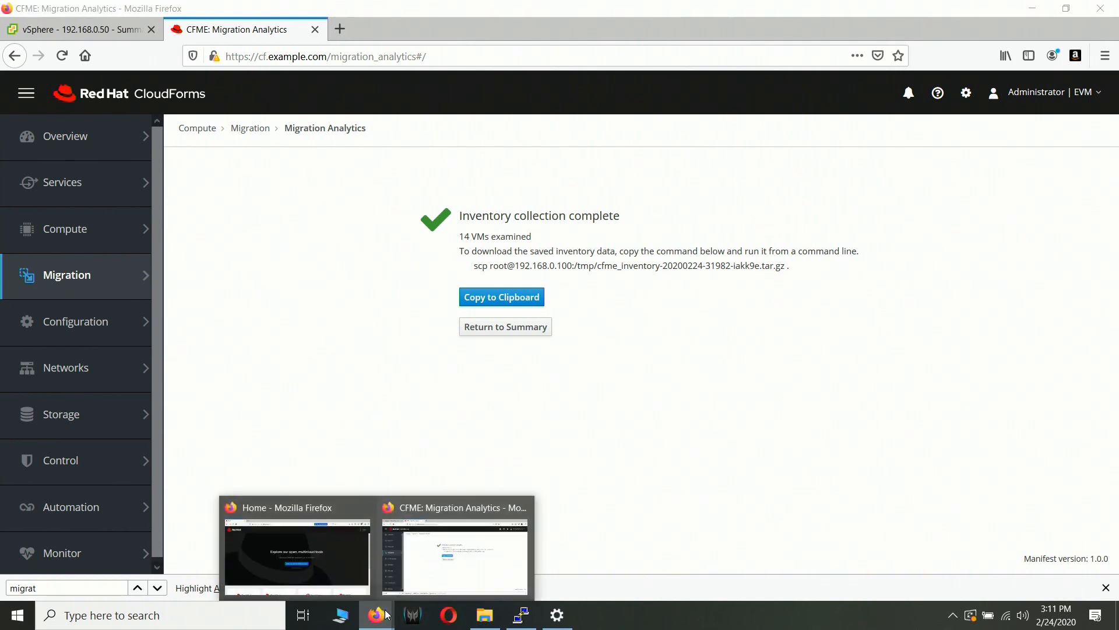
click(350, 573)
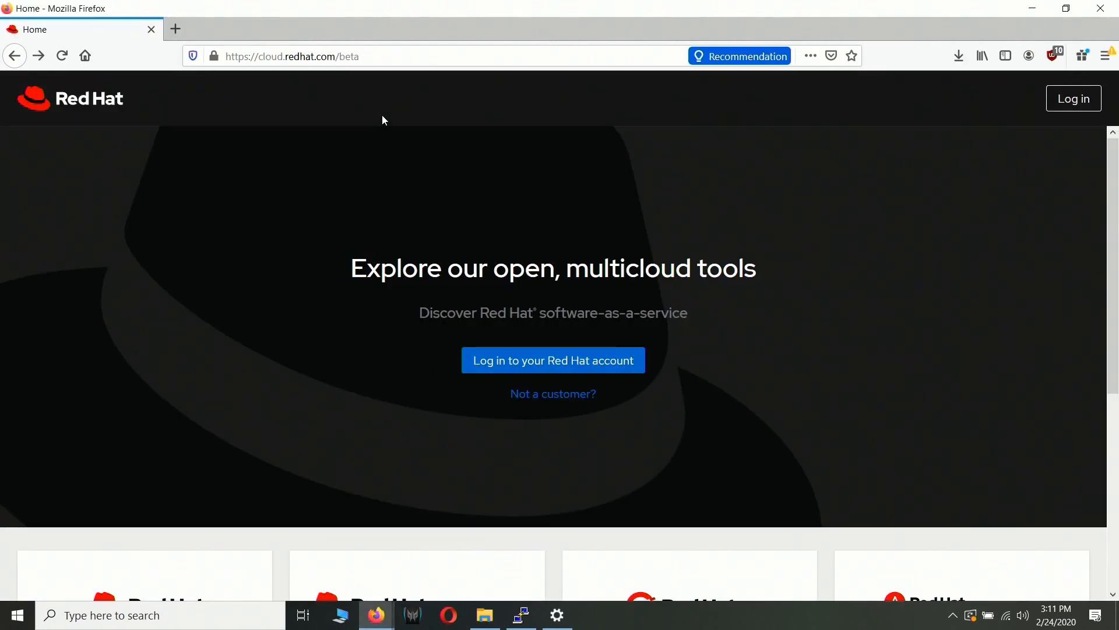
click(381, 58)
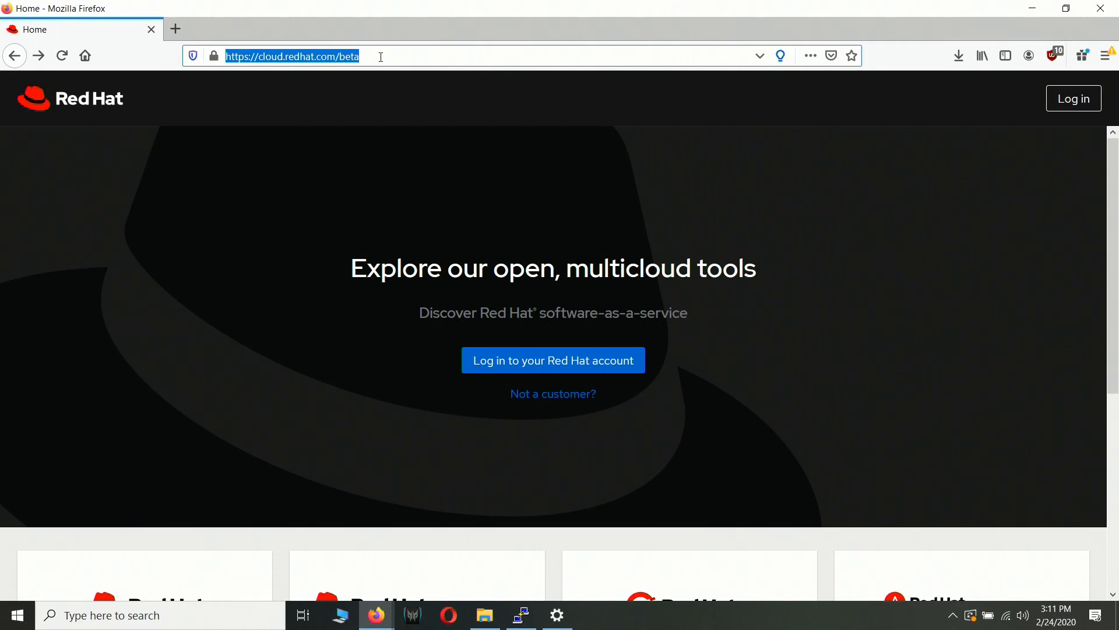
click(569, 364)
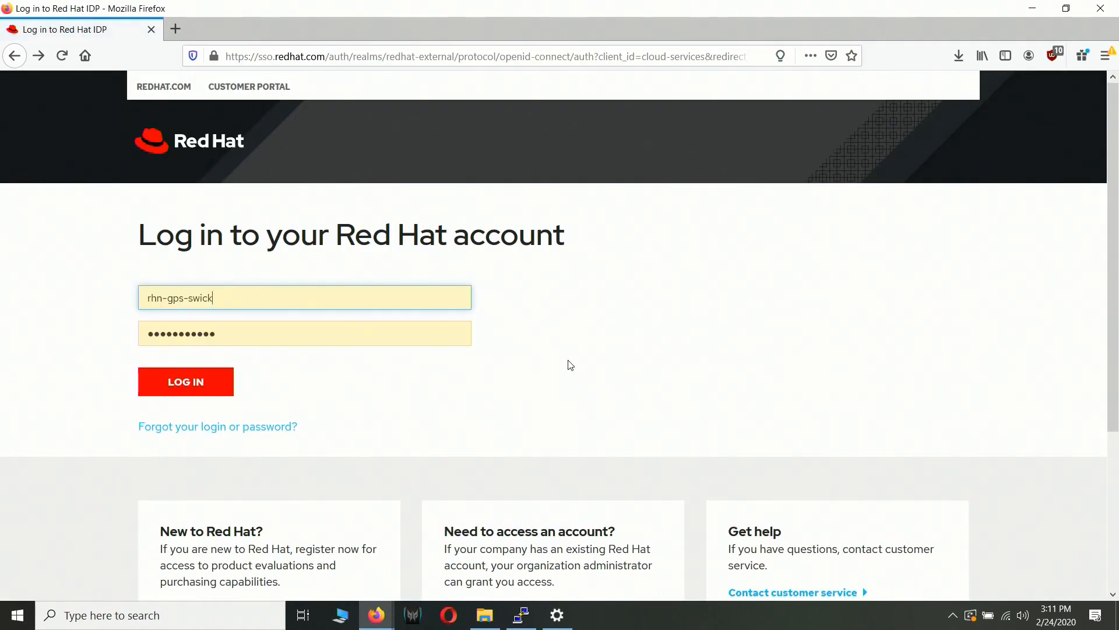
click(200, 390)
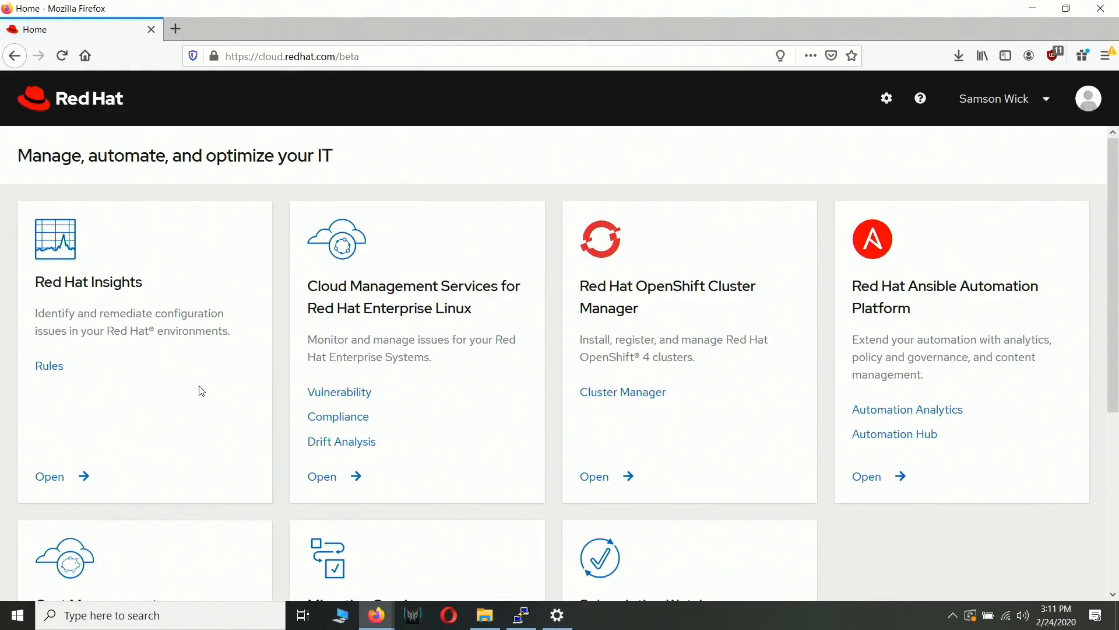
Open Migration Analytics under Migration Services and get started with a new report
scroll(202, 391, down, 5)
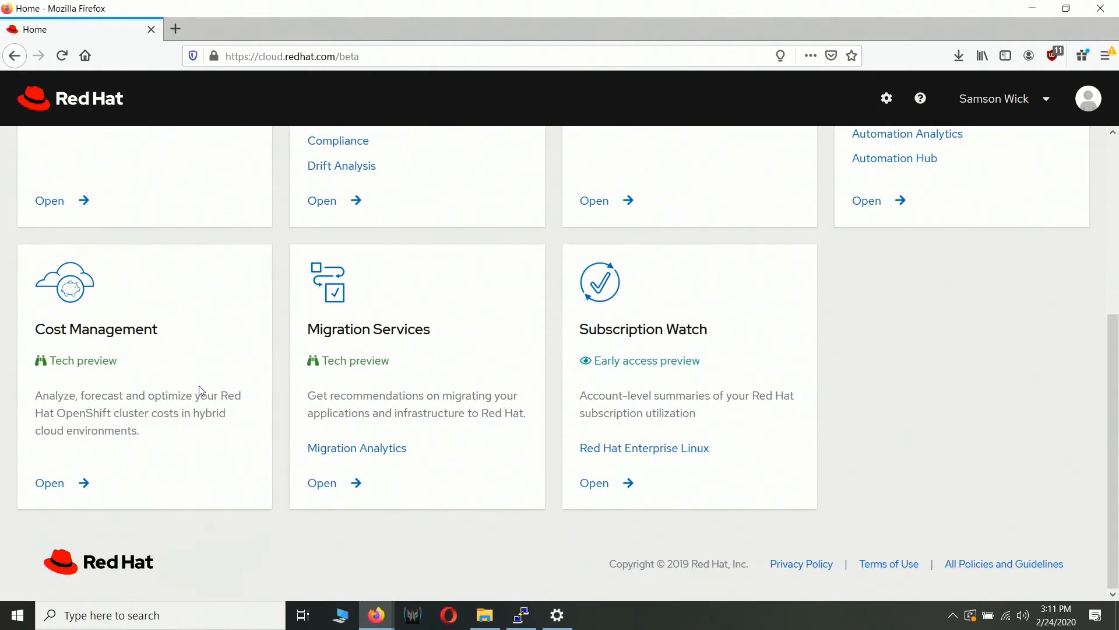
click(362, 450)
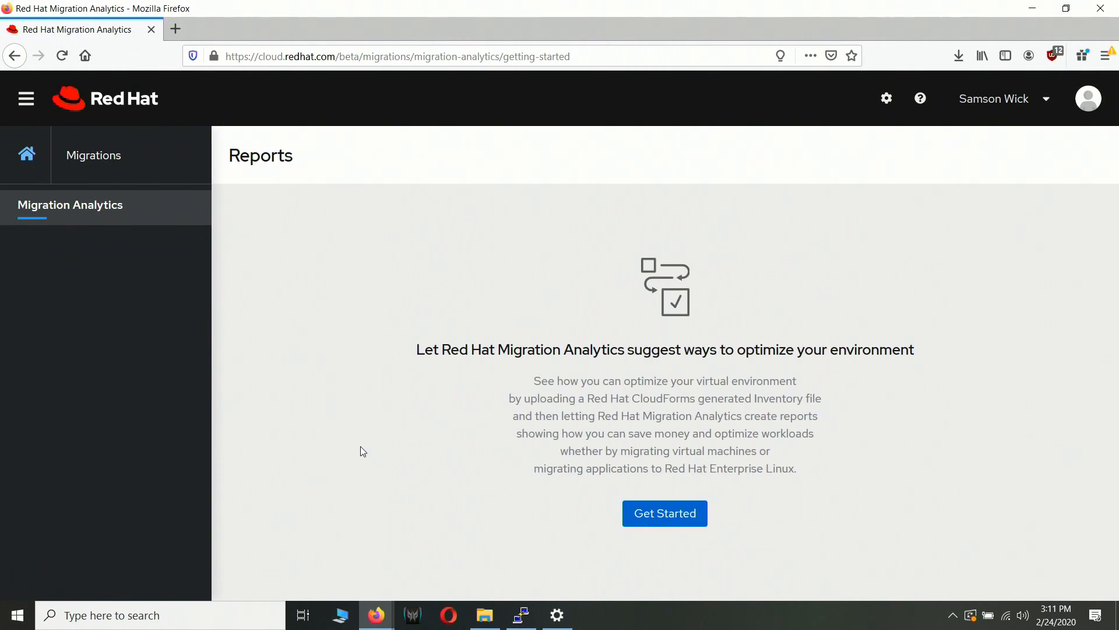
click(664, 520)
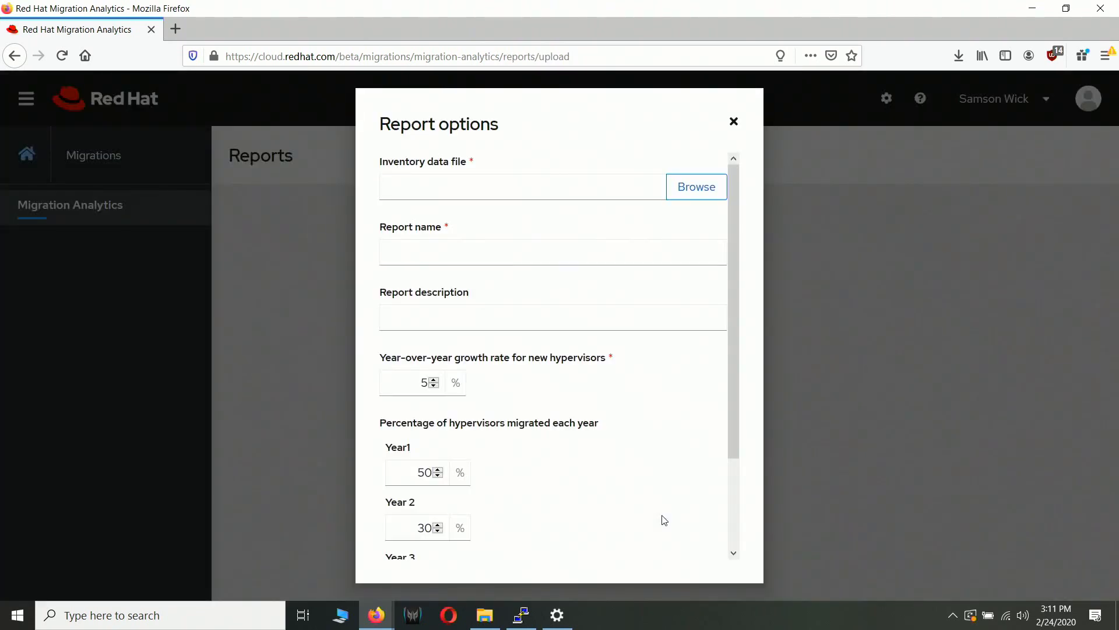
Choose testdata-20190926_1304-214.tar.gz from the Migration Analytics folder as the report's inventory data file
click(693, 192)
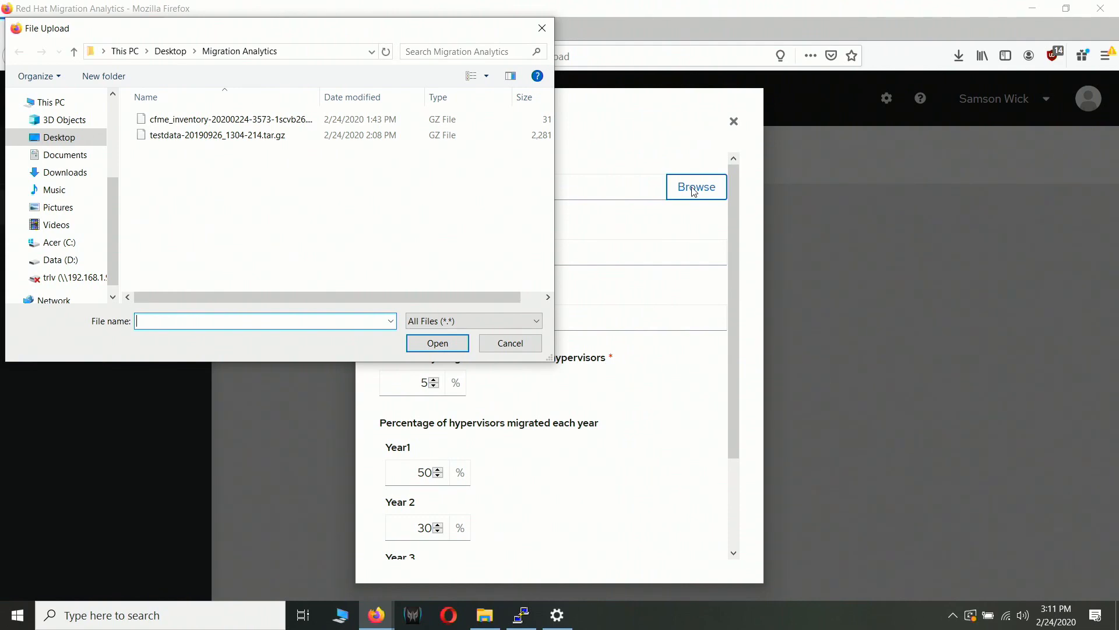
click(245, 137)
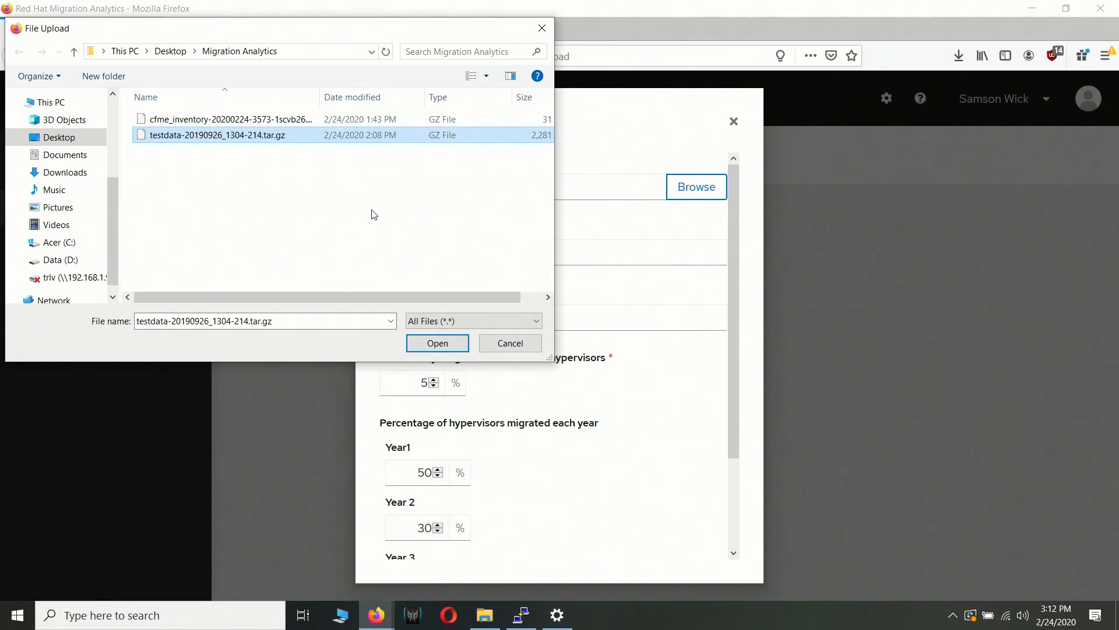
click(436, 344)
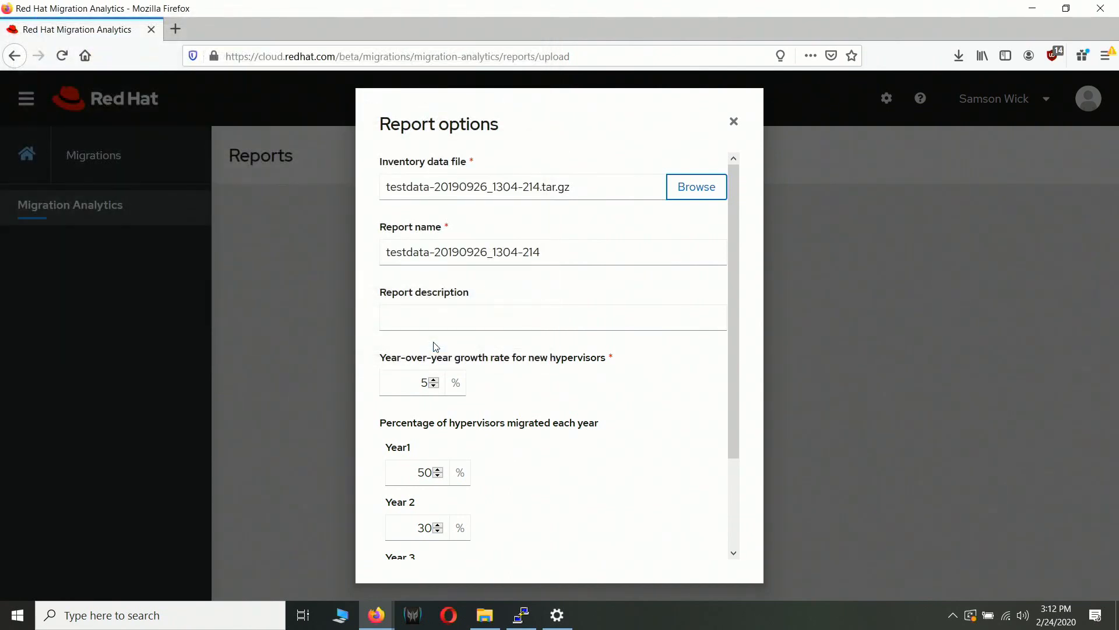
Enter "first report" as the report description, check the growth and yearly migration percentages, and create the report
click(576, 320)
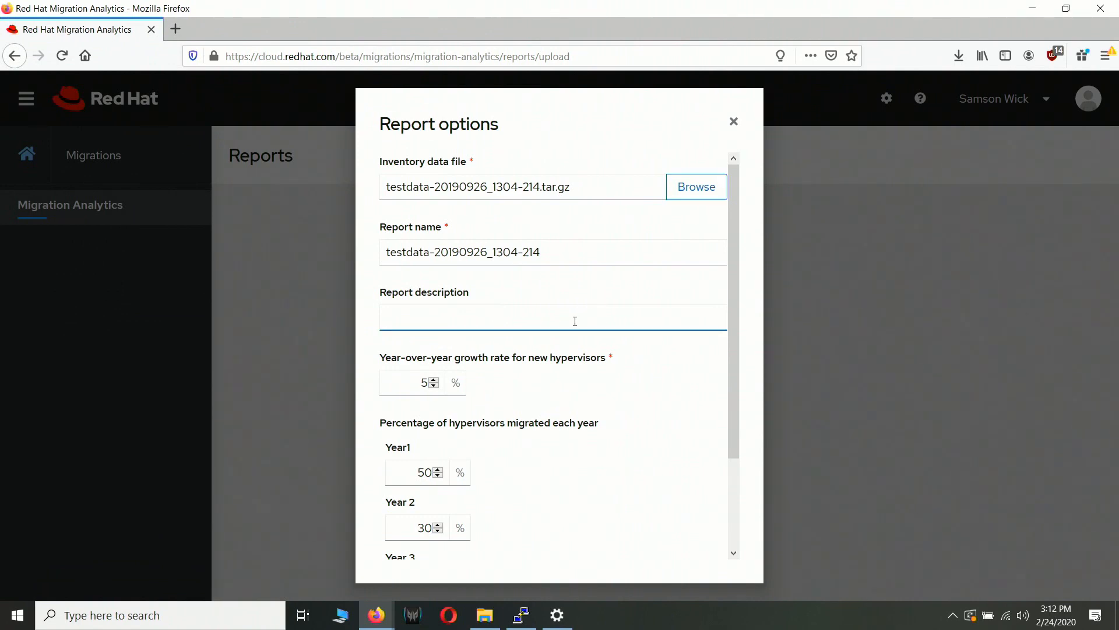
text(first report)
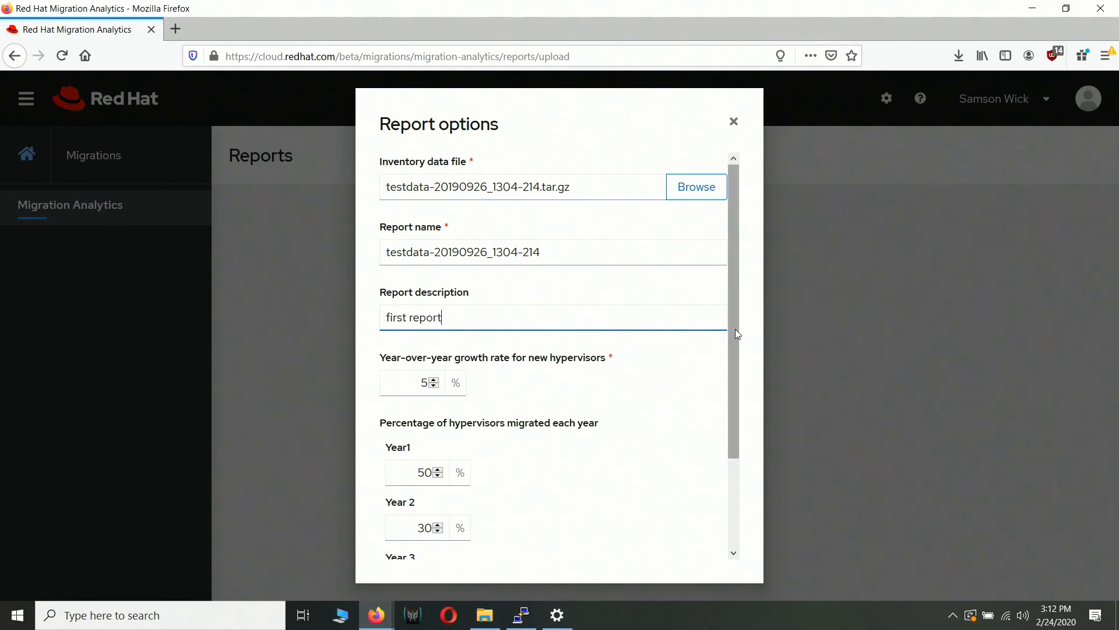
drag(735, 330, 738, 298)
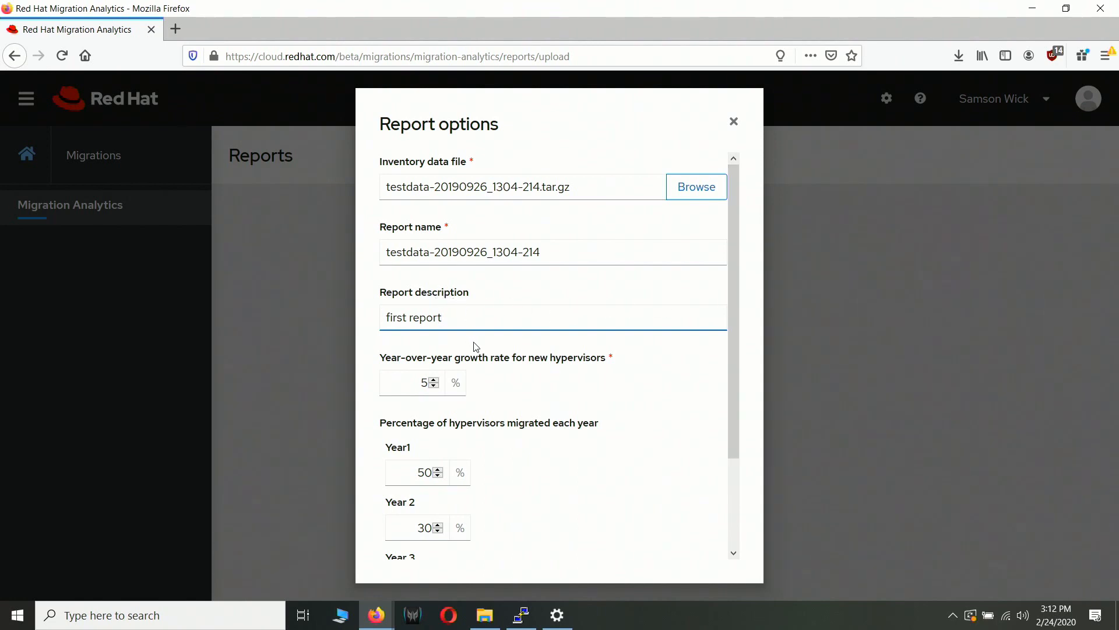
drag(730, 319, 730, 458)
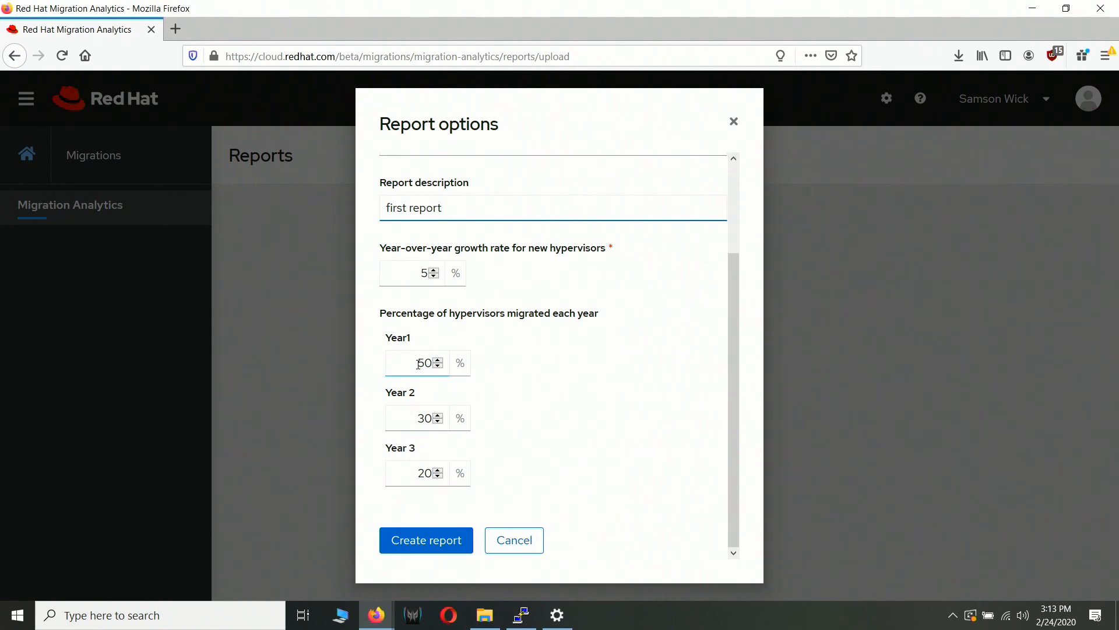
click(435, 540)
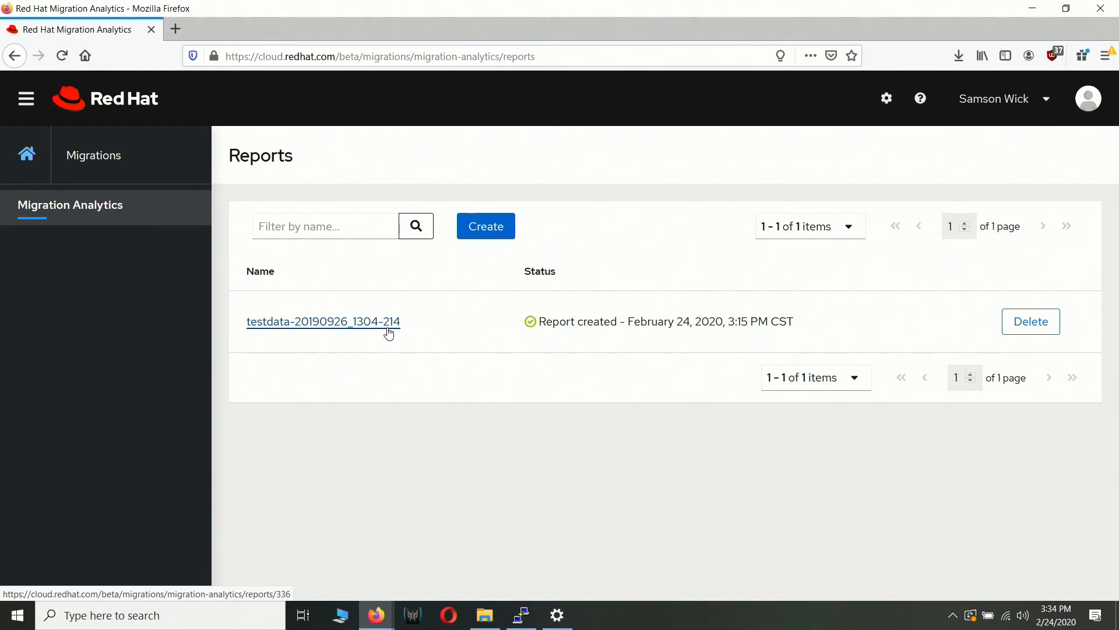
Open the testdata-20190926_1304-214 report and review its initial savings estimation and workload migration summary
click(389, 333)
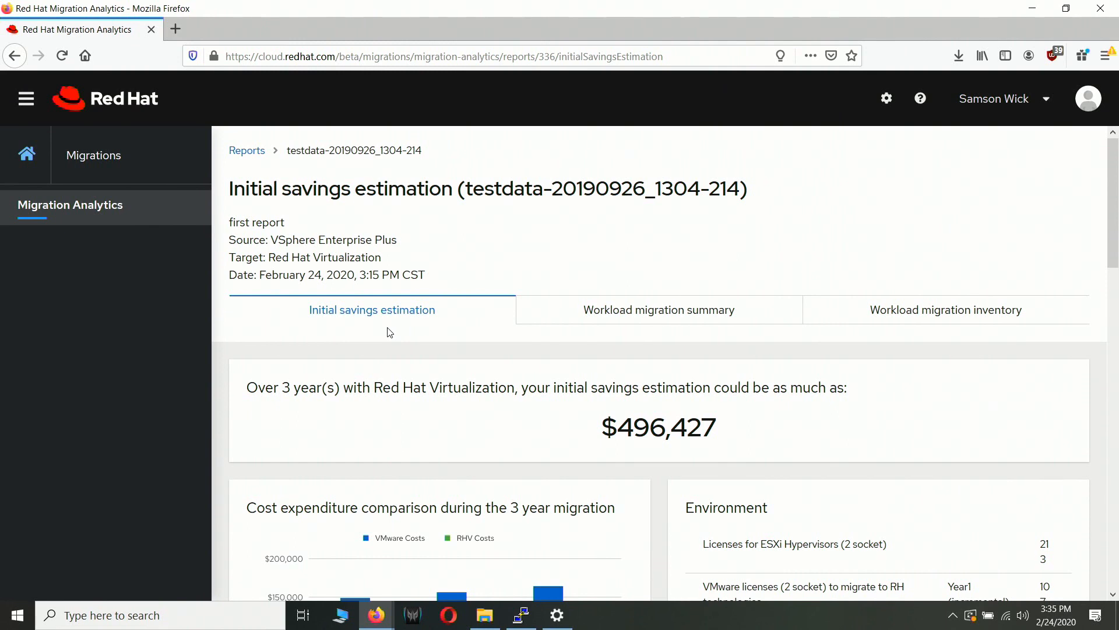
scroll(390, 333, down, 2)
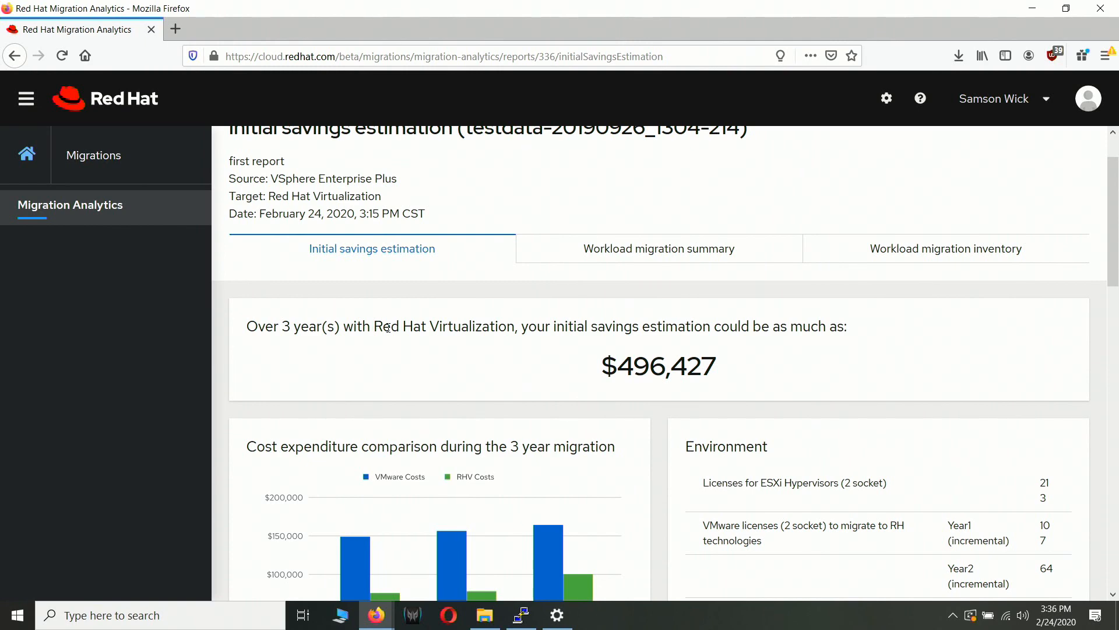
click(683, 248)
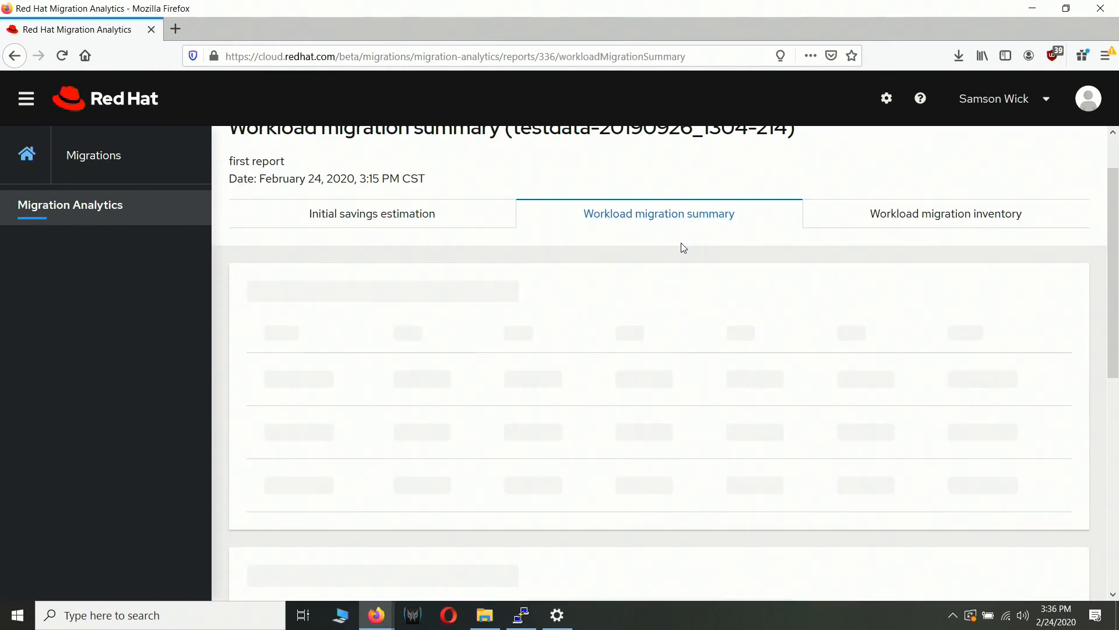
scroll(684, 248, down, 10)
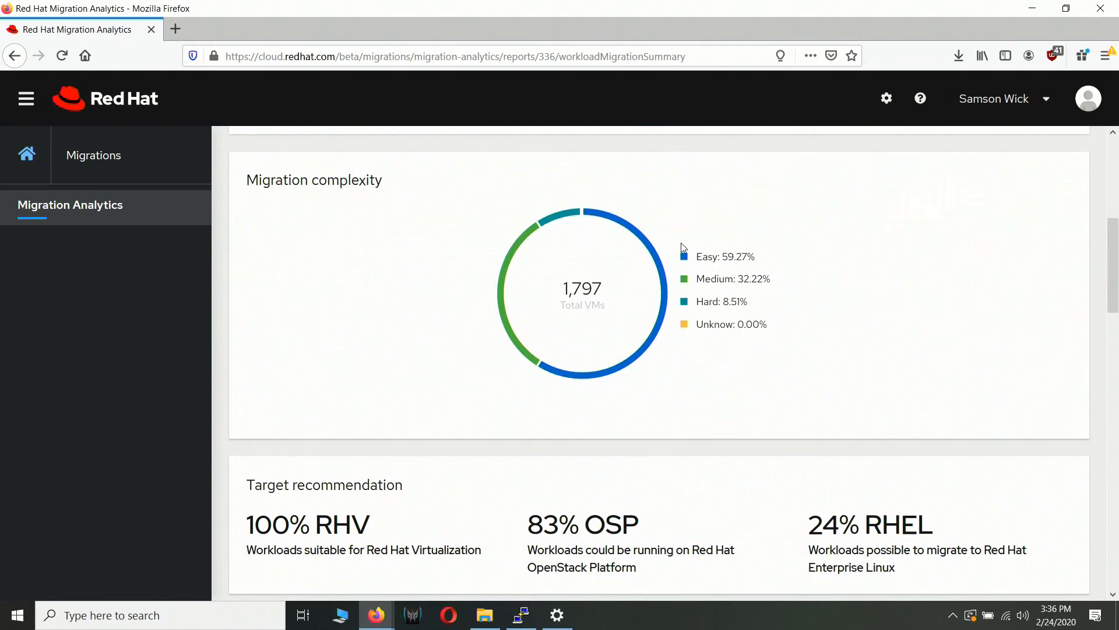
scroll(683, 249, up, 1)
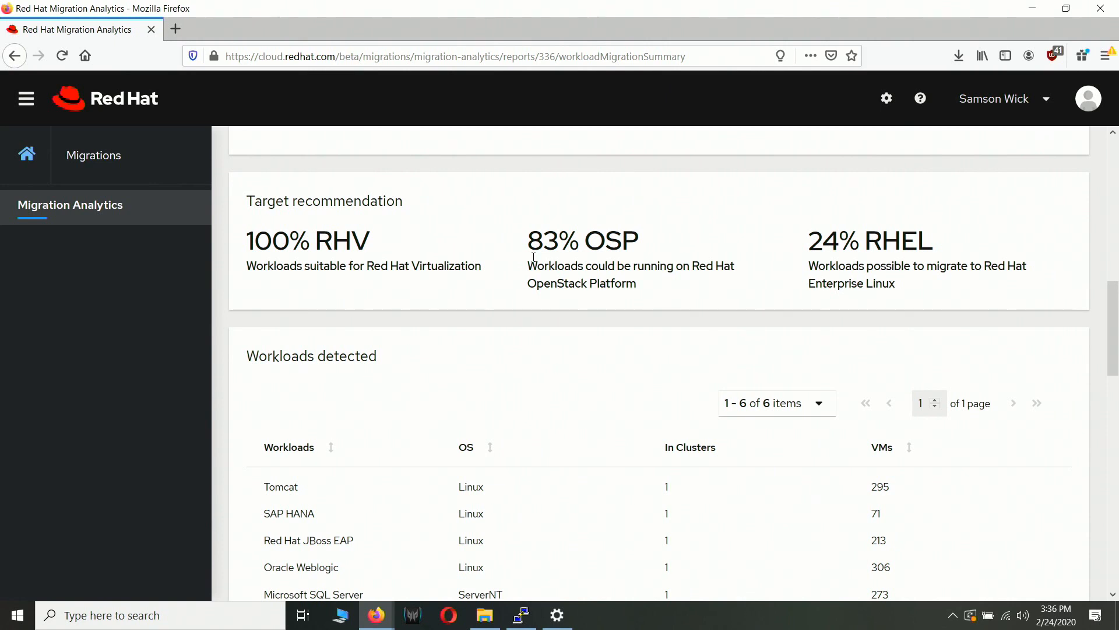
scroll(534, 256, up, 10)
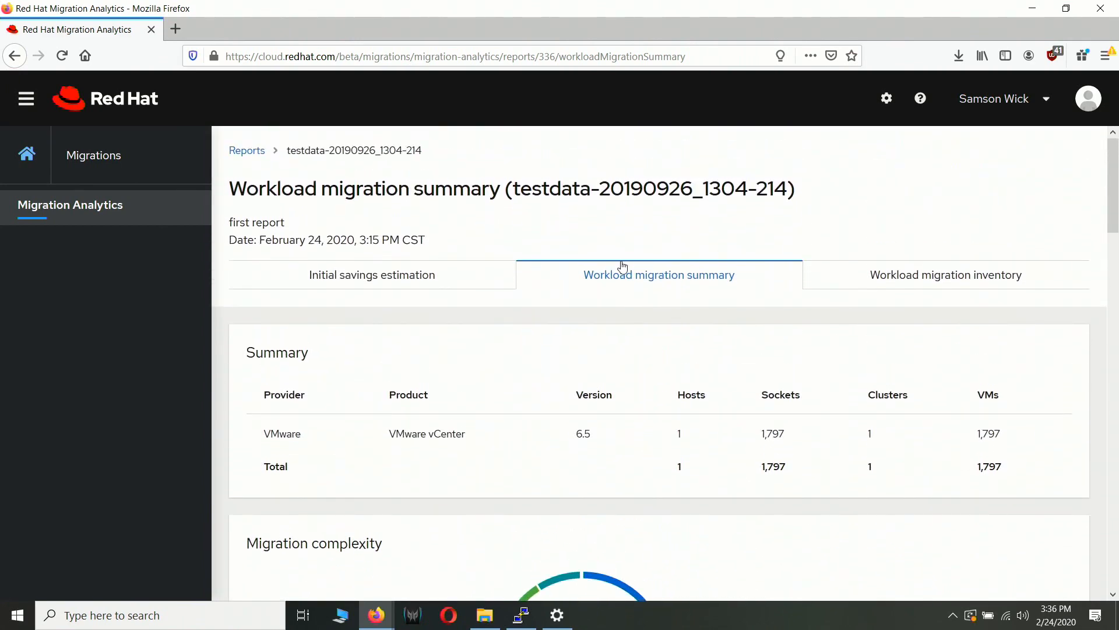
Review the report's workload migration inventory, expanding and collapsing the details of the infra-2139 VM
click(918, 285)
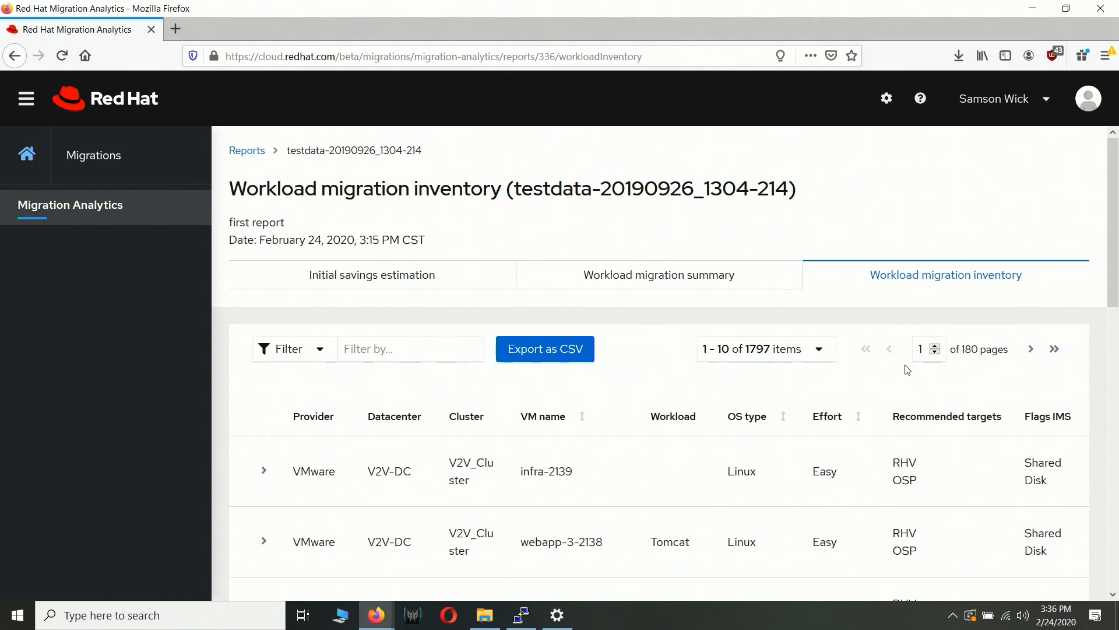
scroll(894, 424, down, 3)
scroll(894, 424, down, 5)
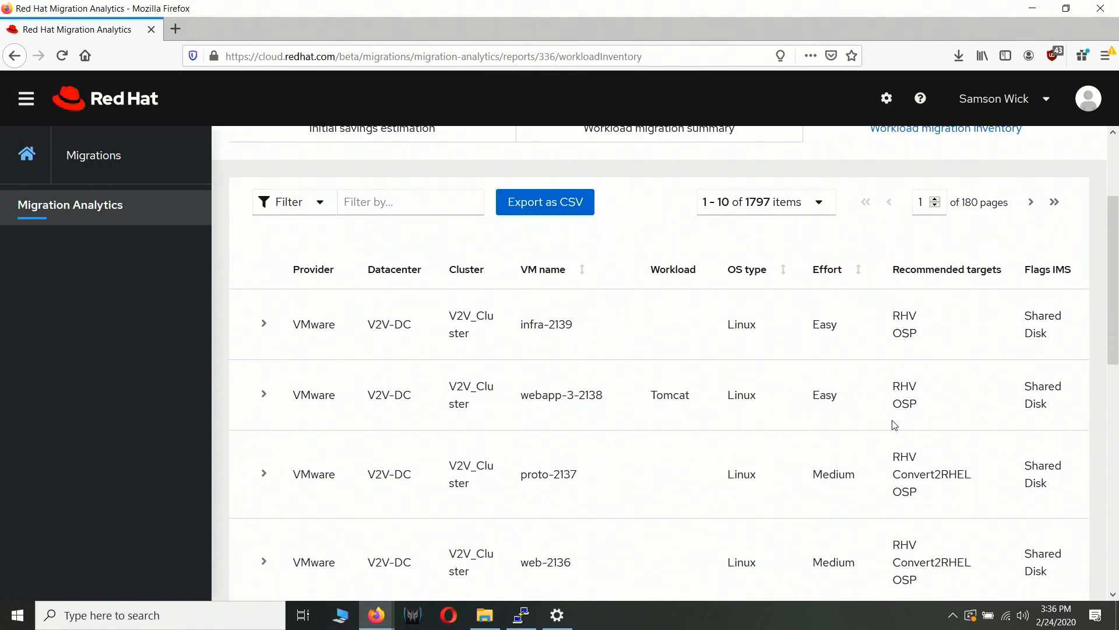
scroll(895, 423, down, 1)
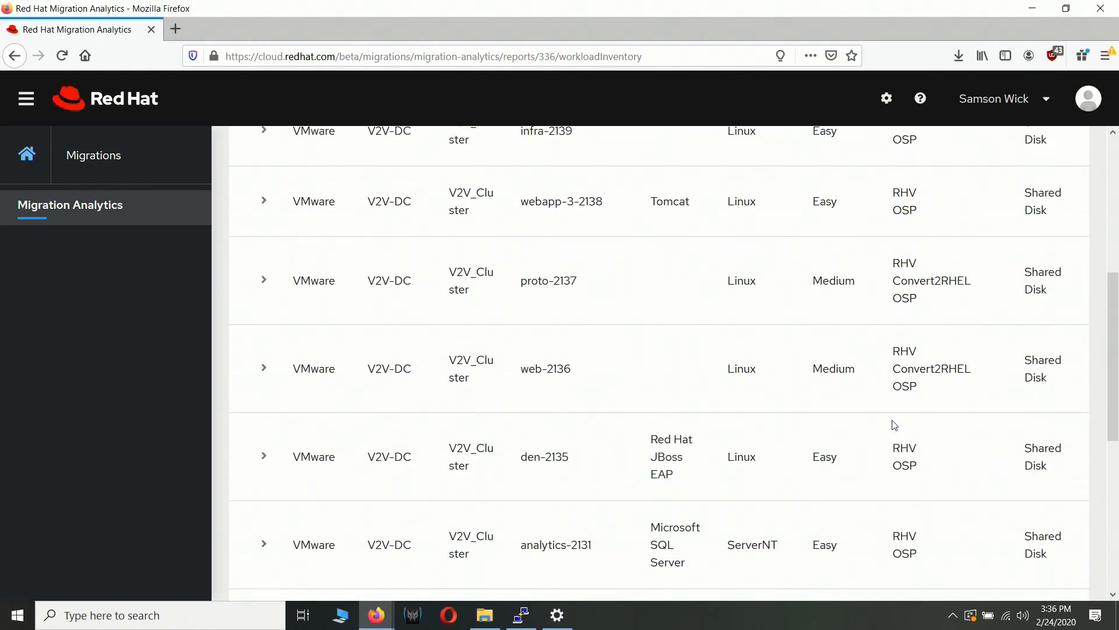
scroll(320, 147, up, 6)
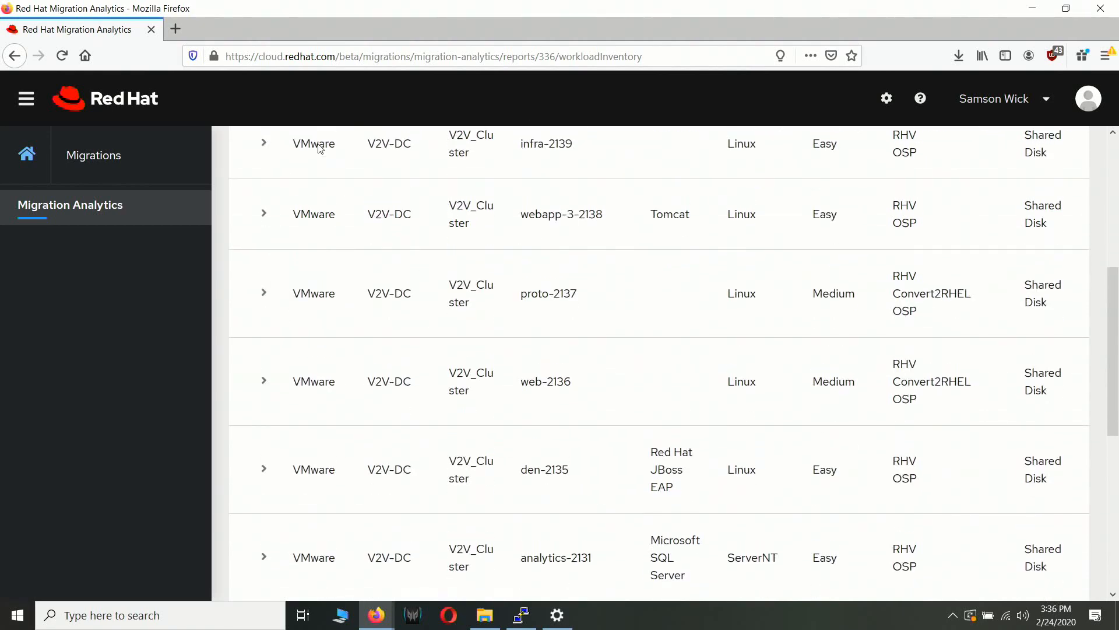
click(264, 382)
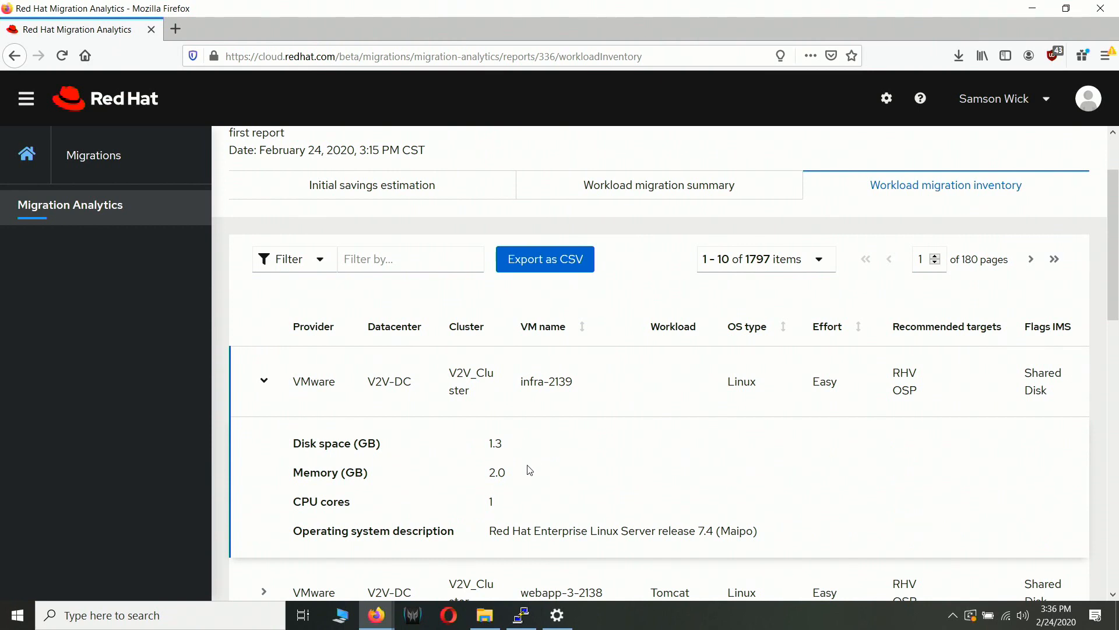
click(264, 382)
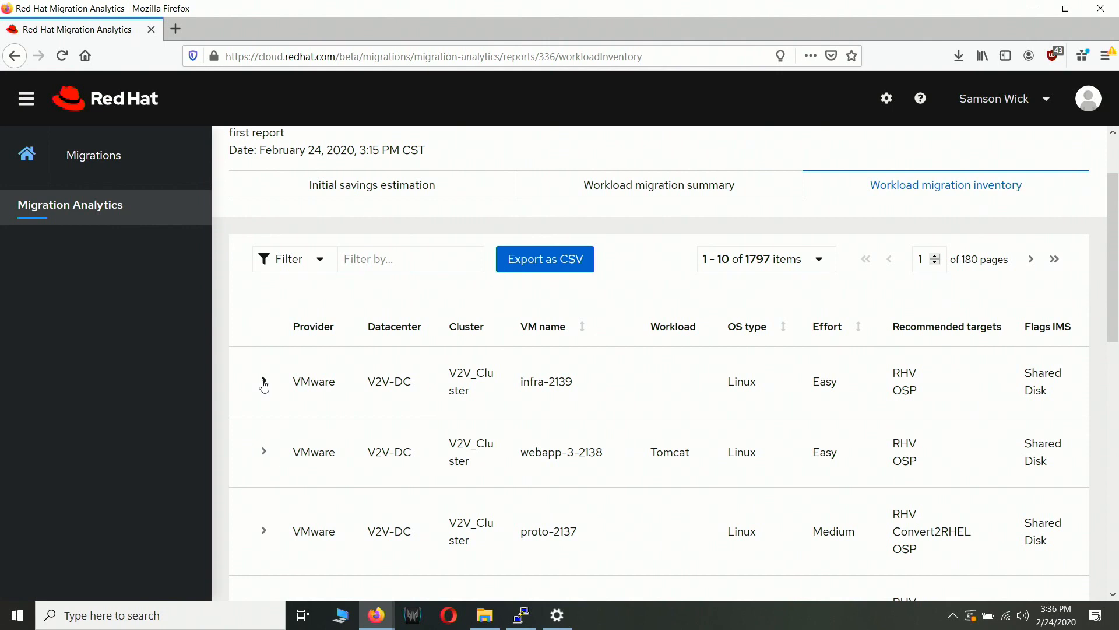
Examine the report's initial savings estimation again, including the yearly cost comparison, environment, total costs, VMware ELA renewal estimation and project cost breakdown
click(361, 193)
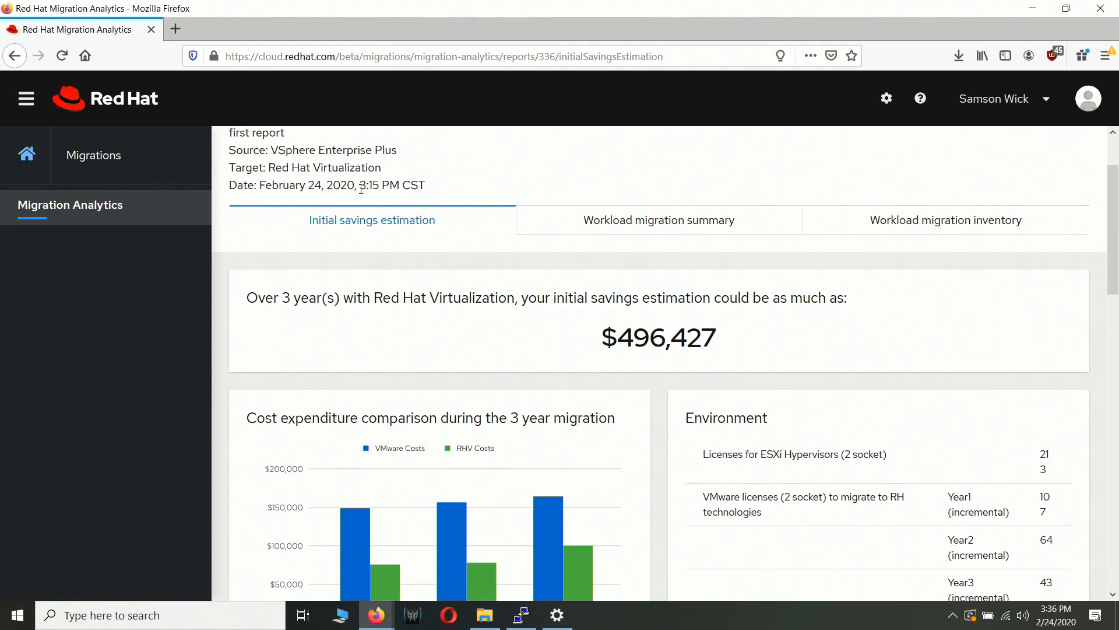
scroll(658, 325, down, 3)
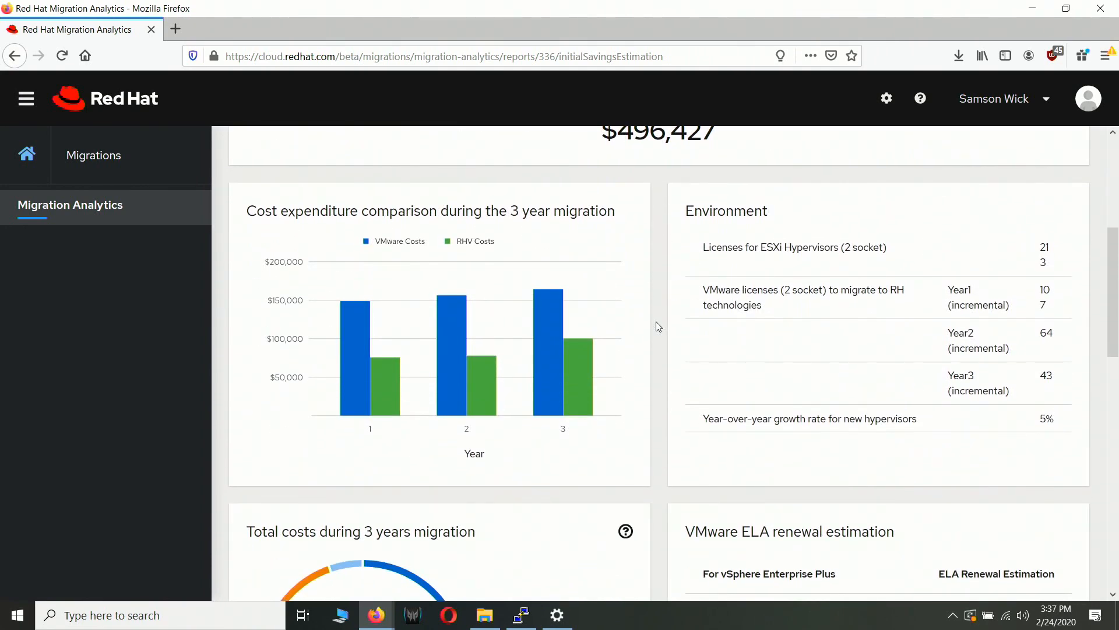
scroll(657, 324, down, 5)
scroll(658, 325, down, 5)
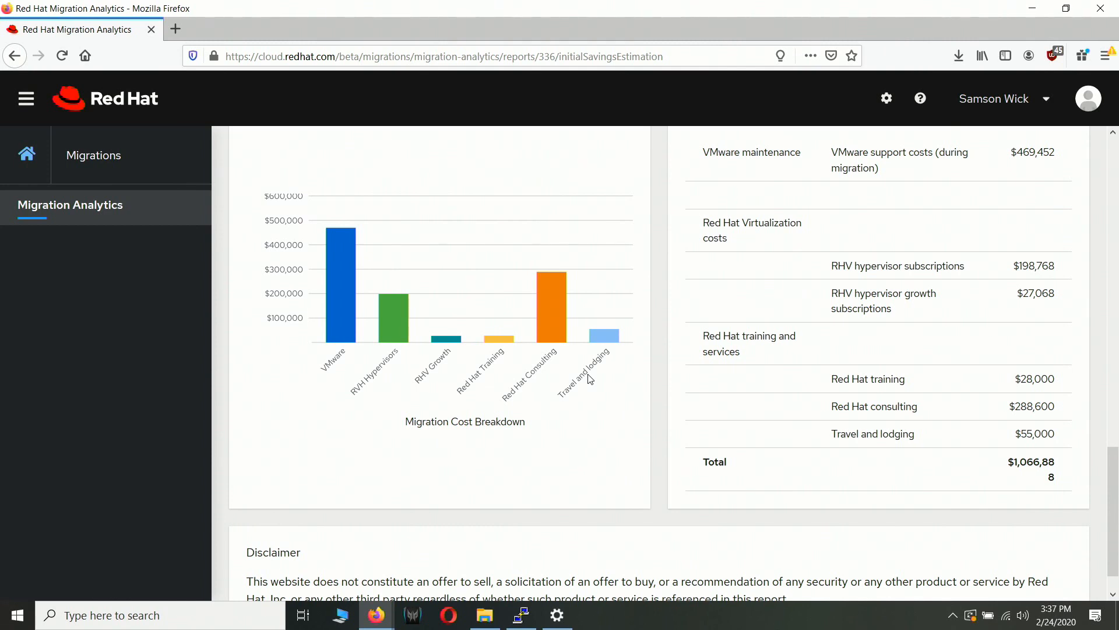
scroll(590, 379, up, 15)
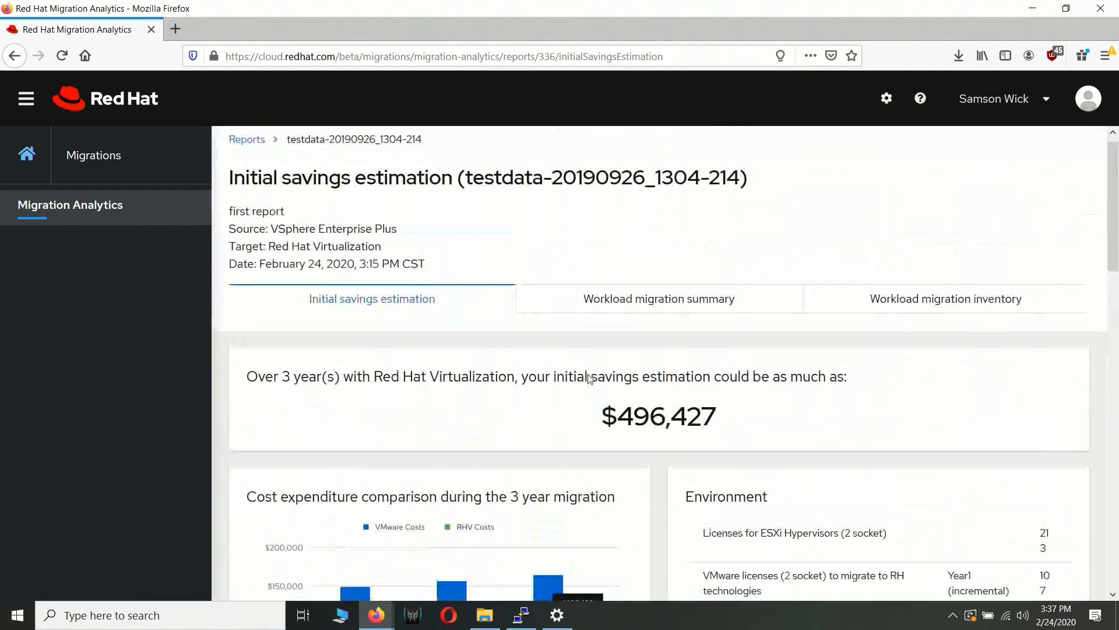
scroll(589, 379, down, 3)
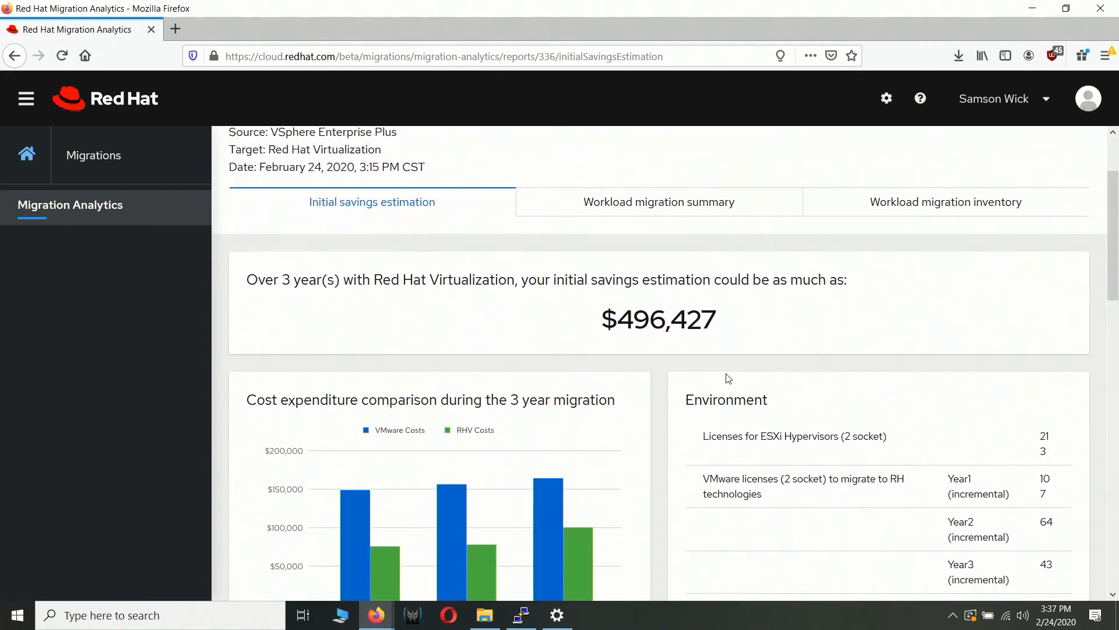
scroll(690, 297, down, 15)
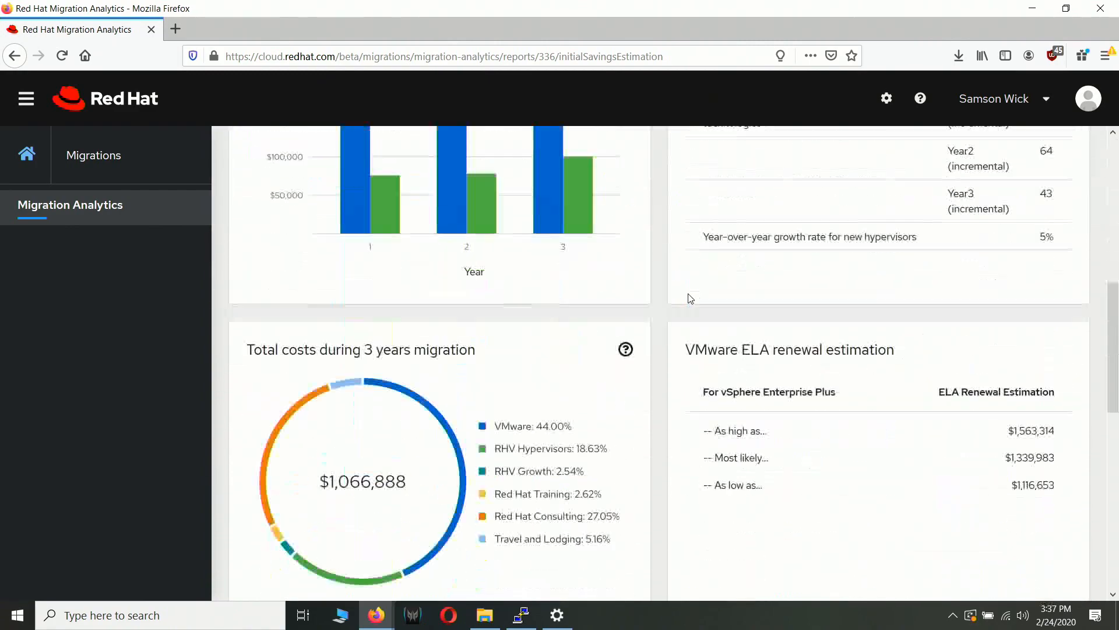
scroll(690, 298, down, 3)
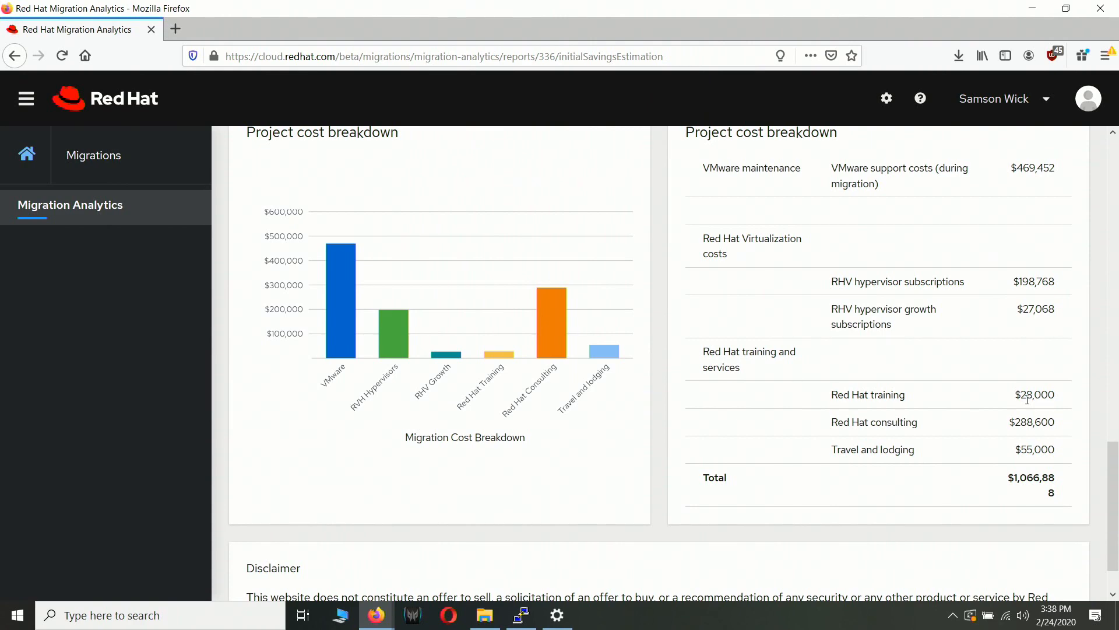
scroll(1027, 400, down, 2)
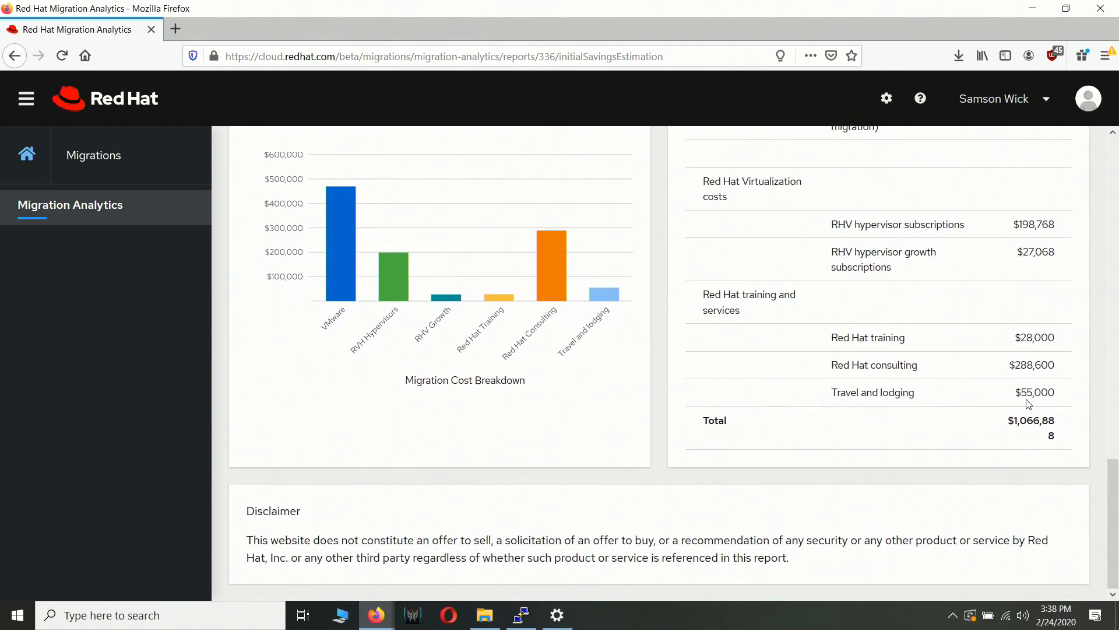
scroll(1029, 404, up, 20)
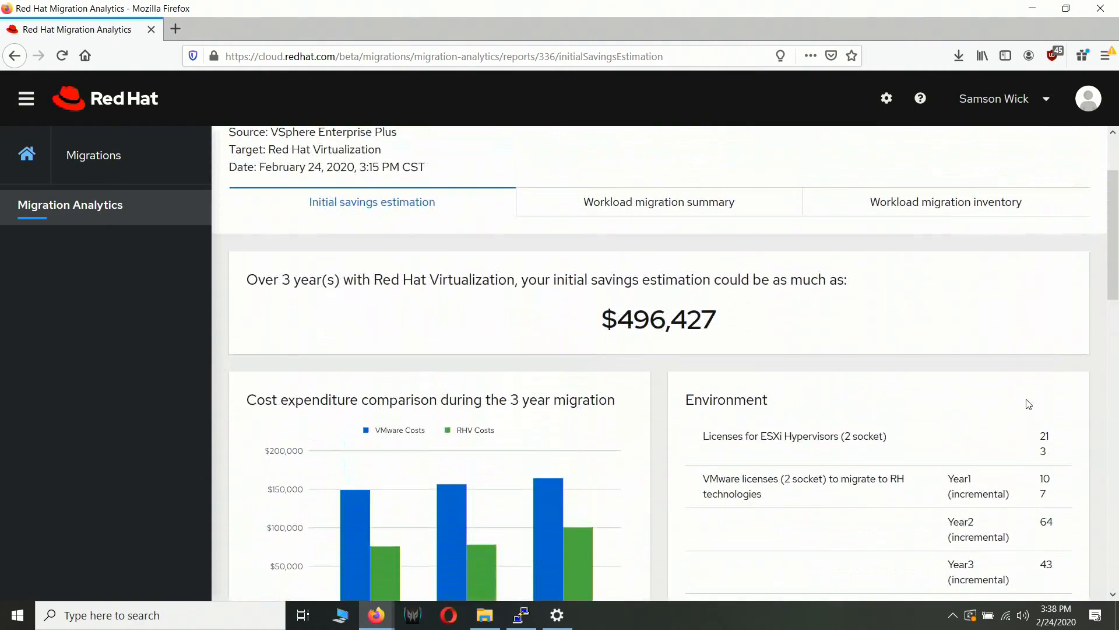
scroll(1029, 404, up, 4)
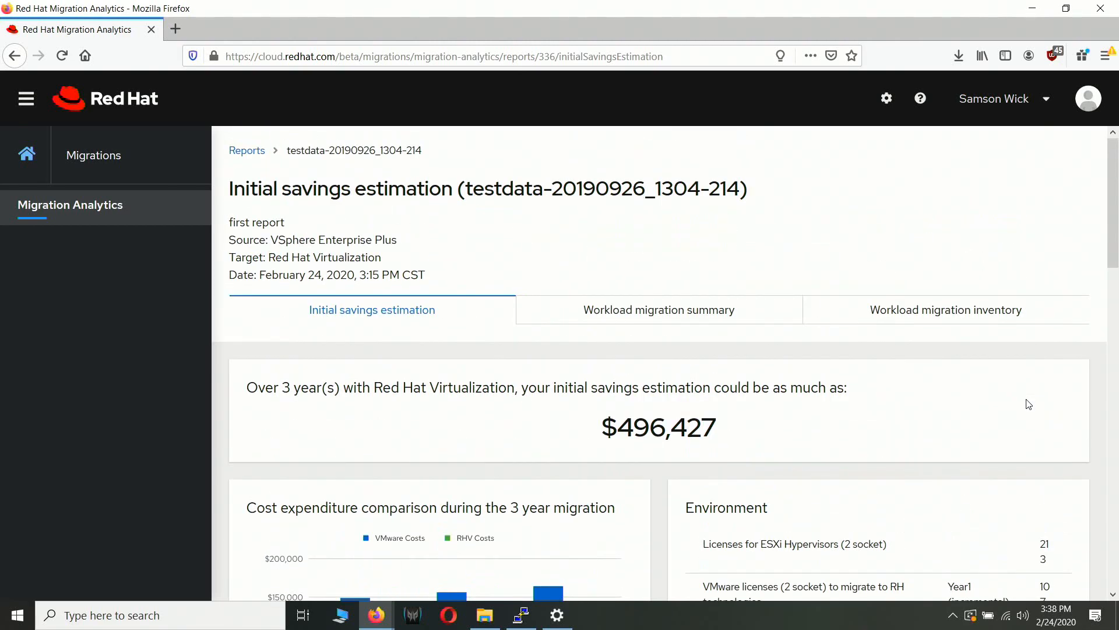